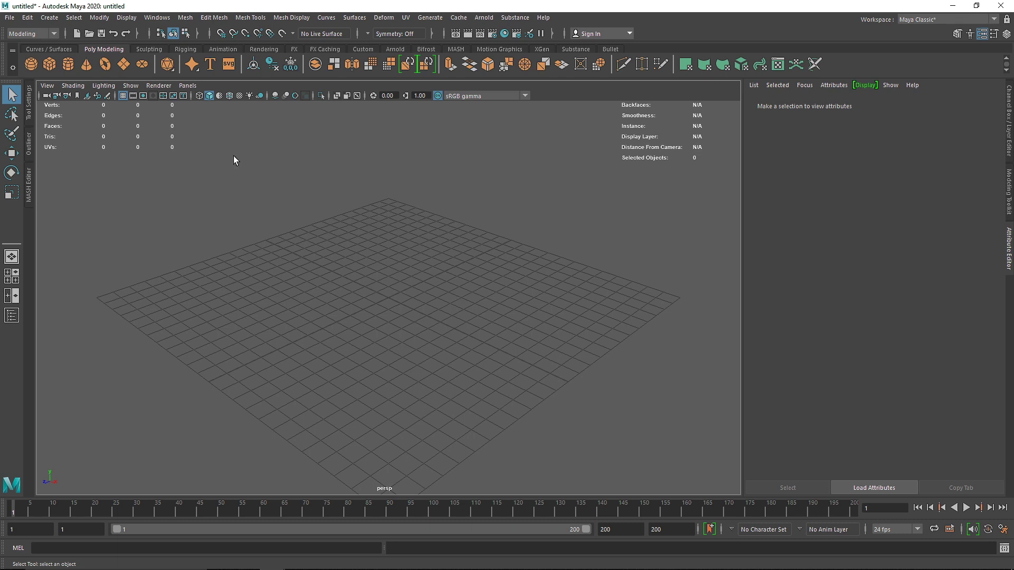
Create an icosahedron platonic solid at the centre of the grid and open its primitive creation attributes
click(169, 66)
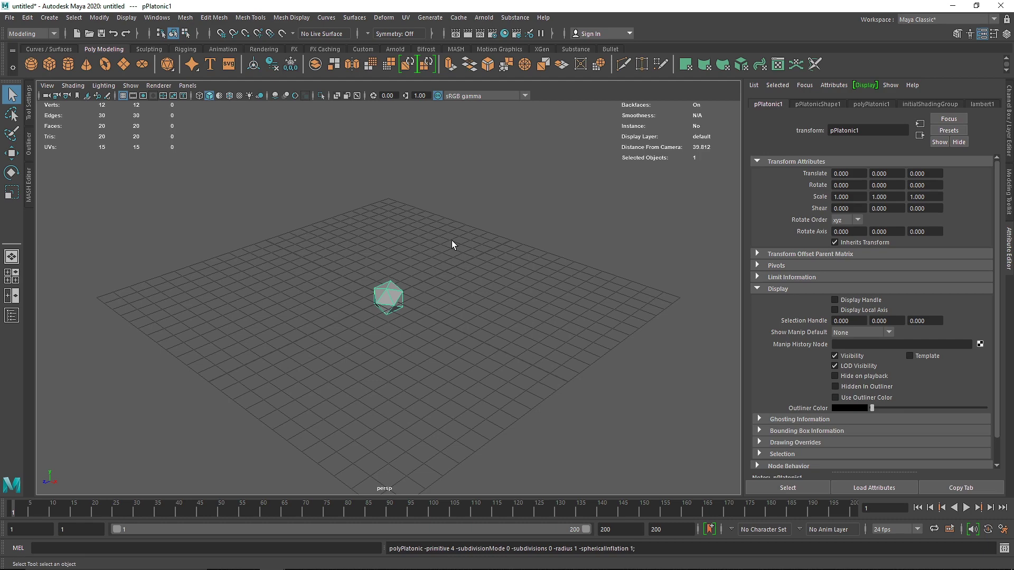
scroll(387, 292, up, 5)
alt+drag(371, 330, 407, 325)
scroll(407, 324, up, 3)
click(870, 105)
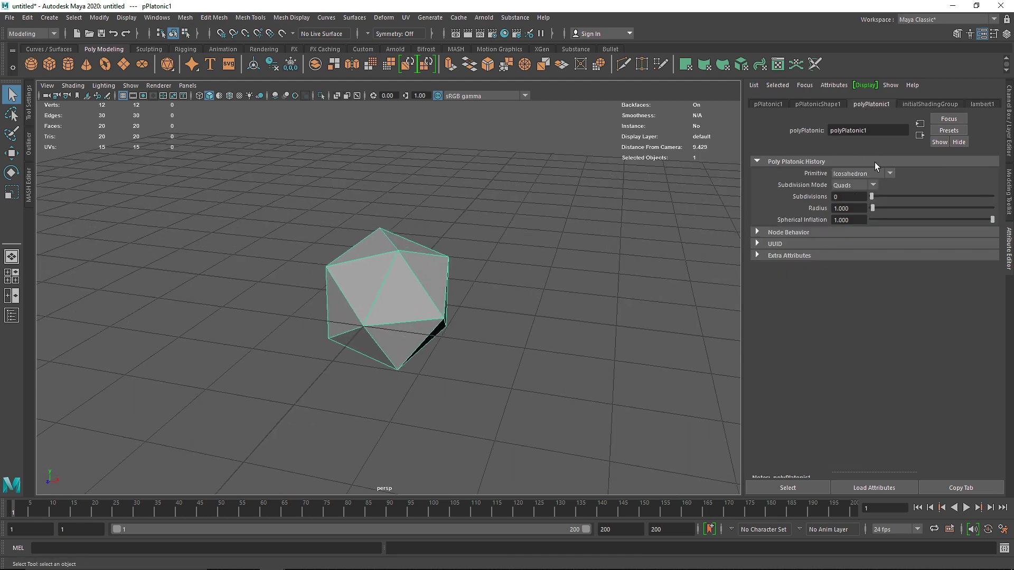
Try radius values of 2, 3 and 4 on the icosahedron
drag(874, 208, 875, 208)
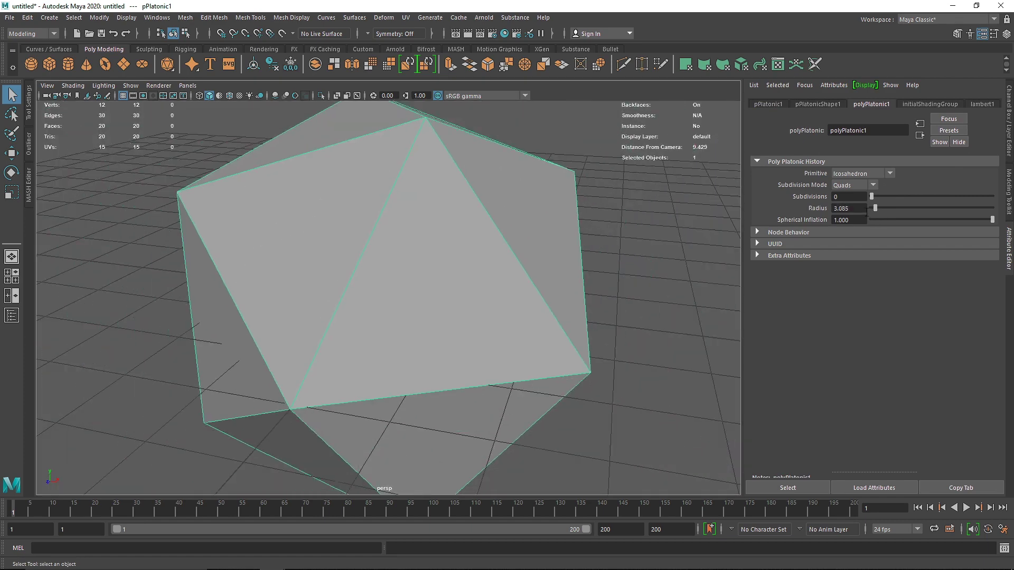
text(2)
key(Return)
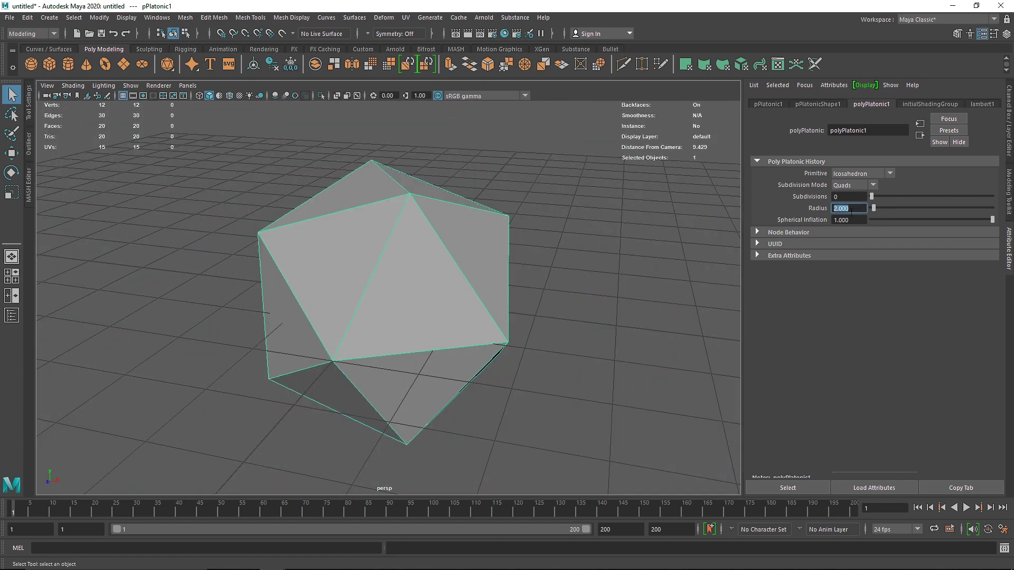
text(3)
key(Return)
text(4)
key(Return)
scroll(531, 216, down, 5)
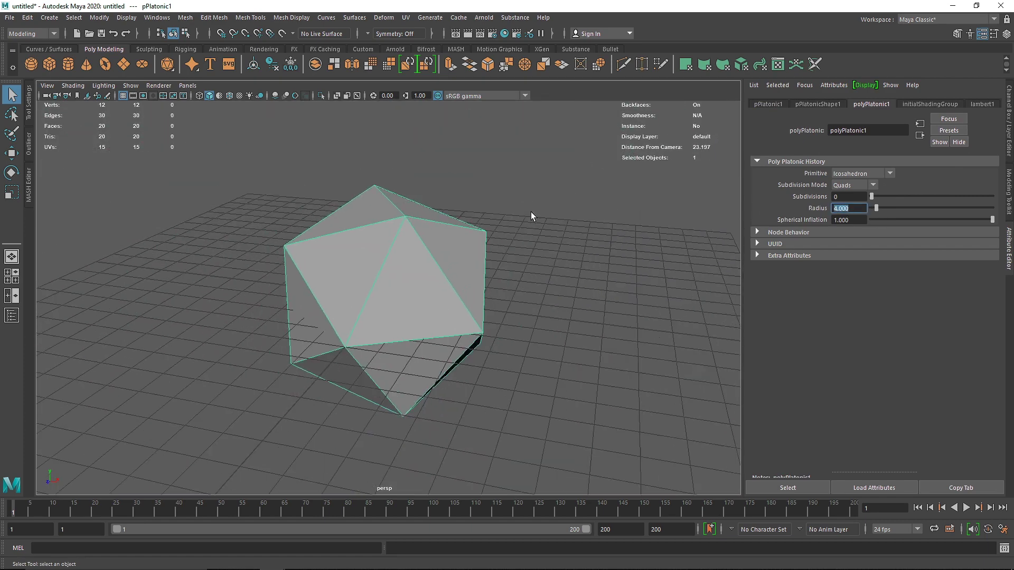
alt+drag(528, 227, 460, 261)
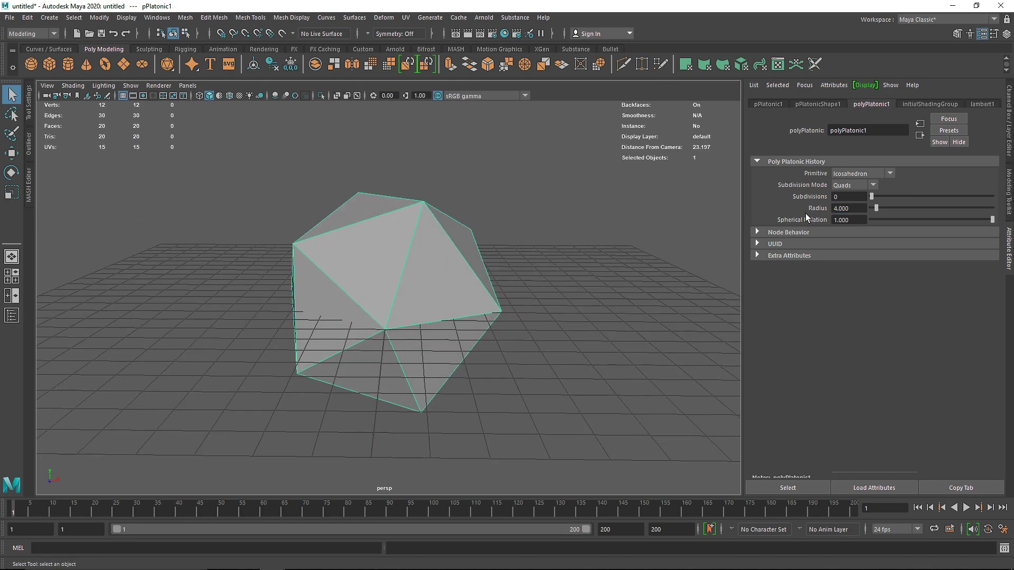
Set the icosahedron's radius to 5
drag(853, 207, 795, 210)
text(5)
key(Return)
click(553, 279)
alt+drag(453, 280, 373, 265)
click(413, 266)
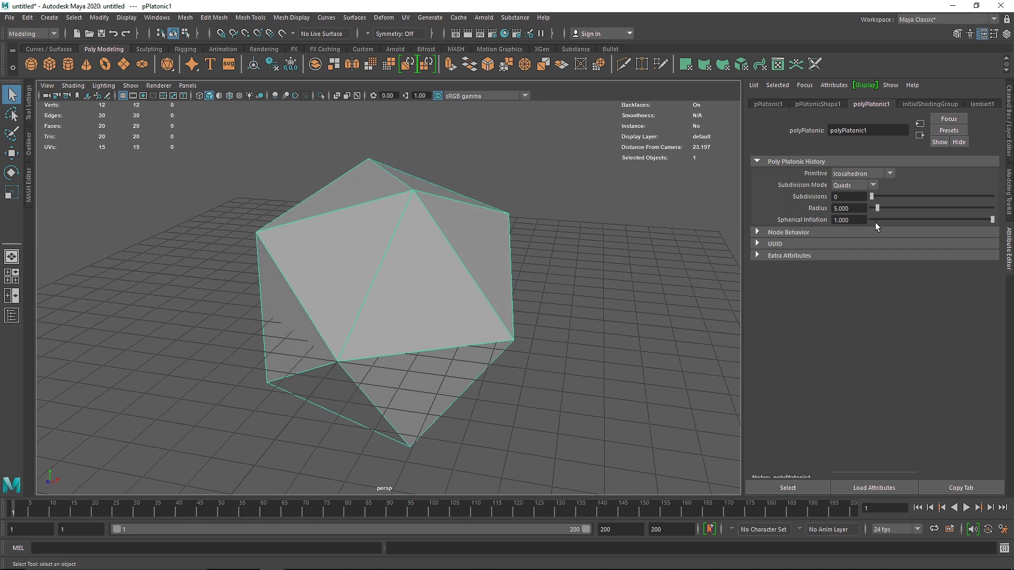
Subdivide the icosahedron in Triangles mode with 1 subdivision
mouse_move(876, 197)
mouse_down()
mouse_move(905, 197)
mouse_move(896, 198)
mouse_up()
click(862, 185)
click(851, 205)
alt+drag(533, 254, 567, 253)
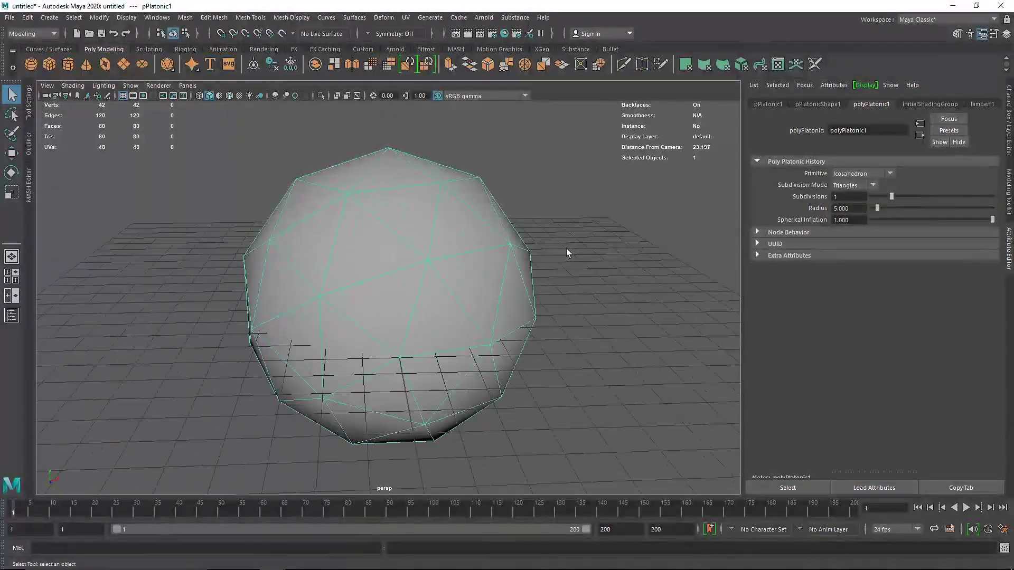
click(903, 197)
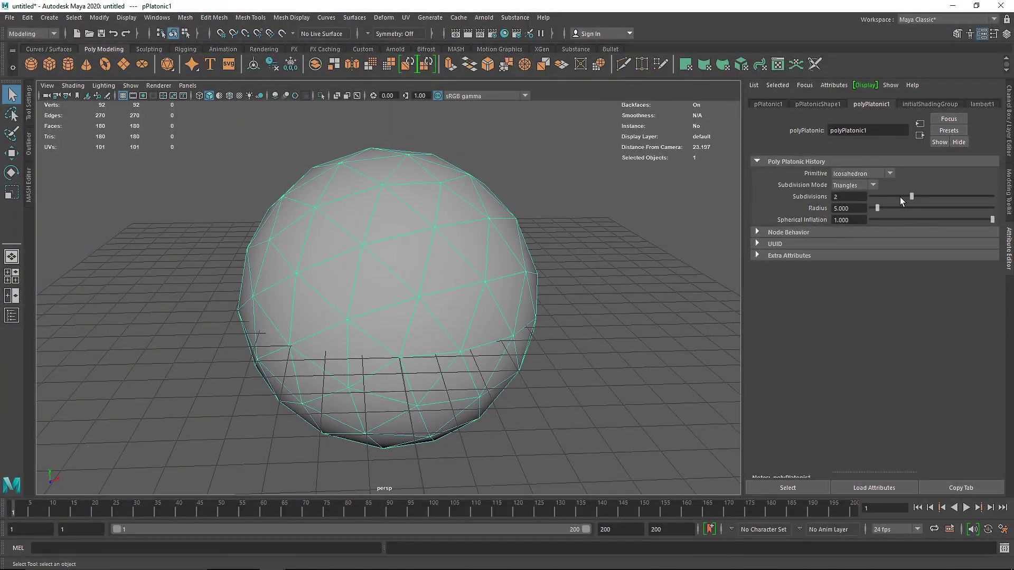
click(900, 196)
alt+drag(509, 240, 488, 244)
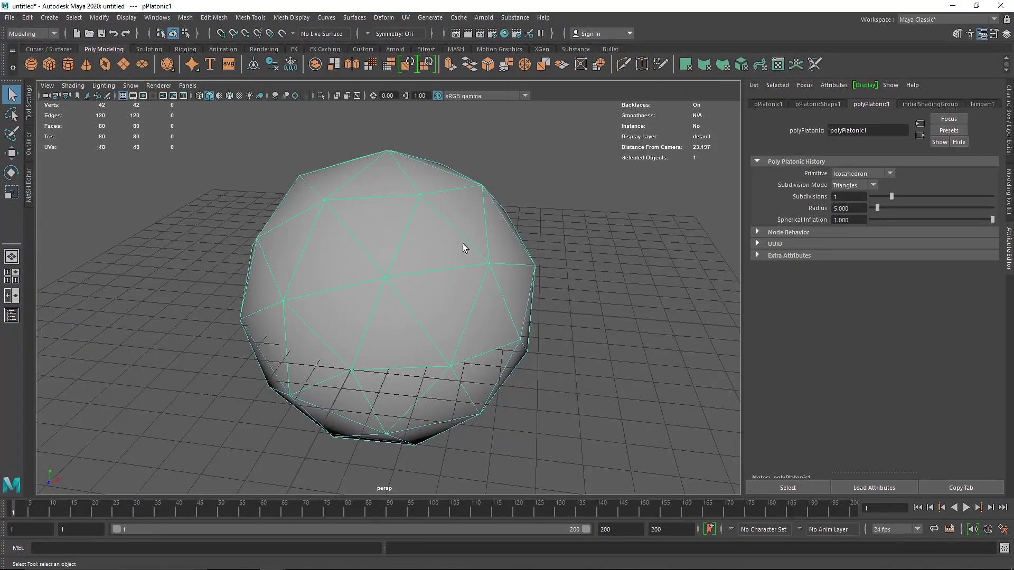
Switch the sphere to face selection and select all of its faces
right_drag(403, 226, 408, 262)
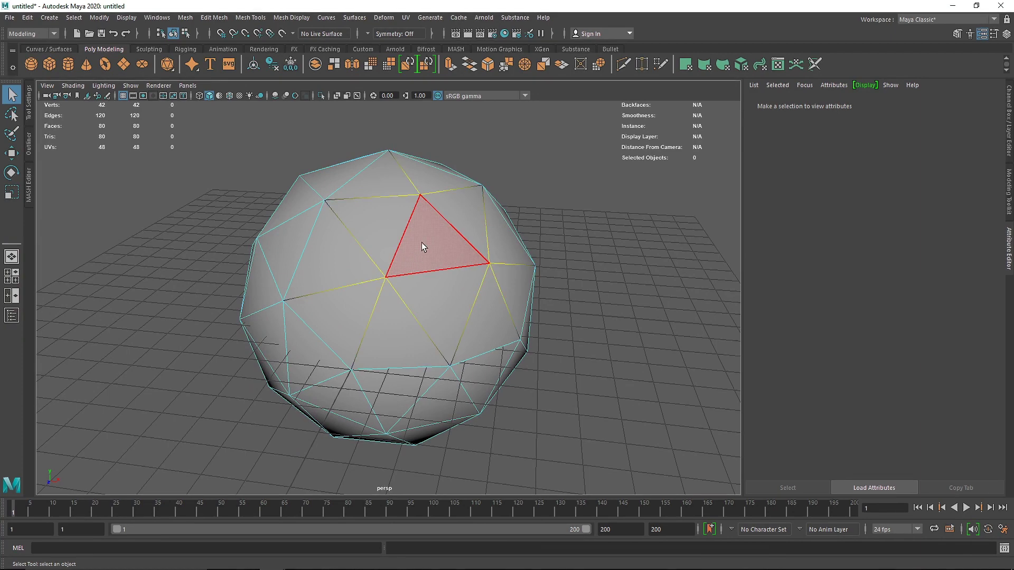
click(421, 243)
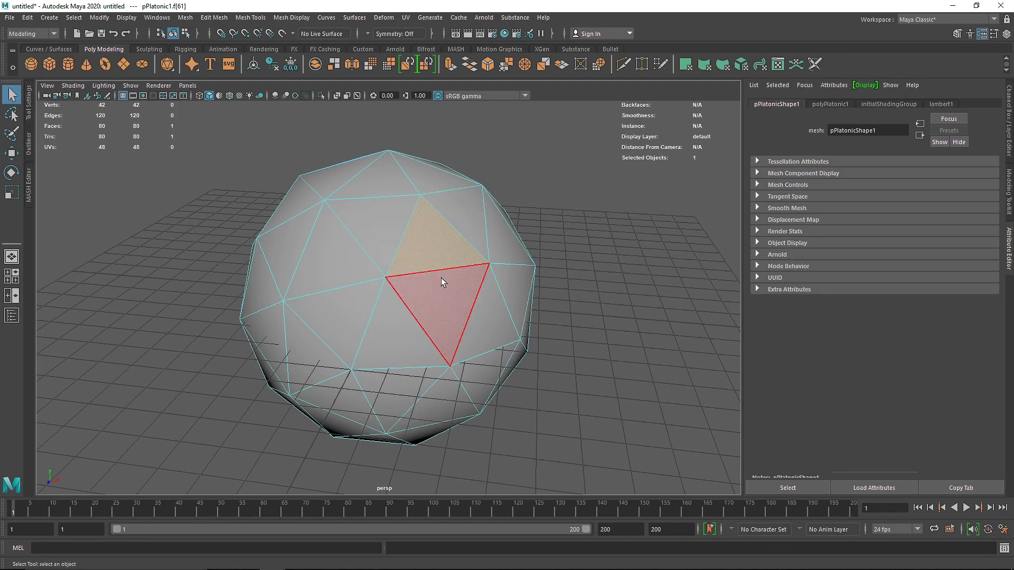
double_click(372, 236)
mouse_move(634, 328)
alt+mouse_down()
mouse_move(414, 335)
mouse_move(466, 321)
mouse_move(501, 347)
mouse_move(420, 264)
mouse_move(515, 319)
alt+mouse_up()
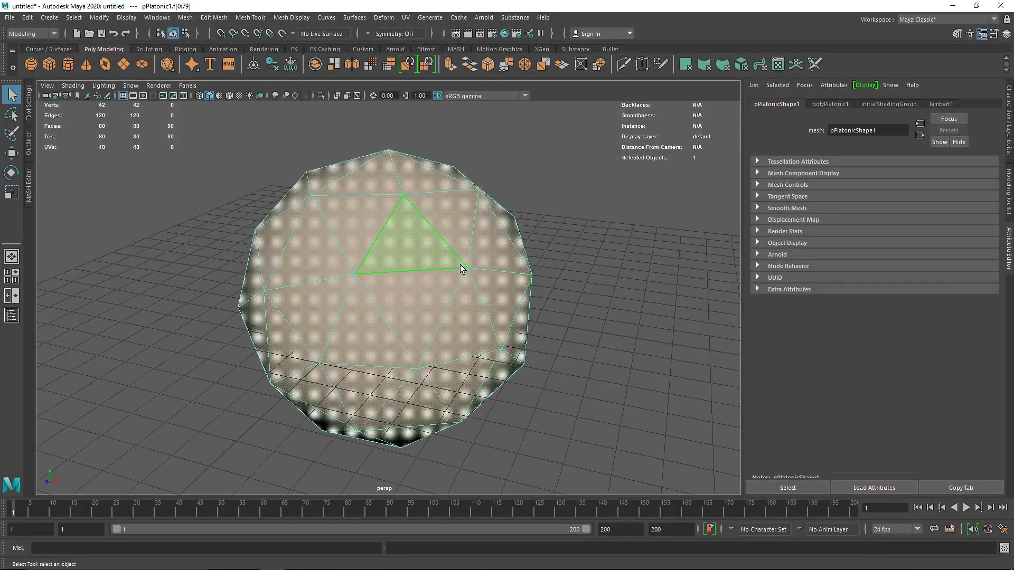
Extrude all faces with Keep Faces Together off and shrink each to a local scale of about 0.78
click(452, 64)
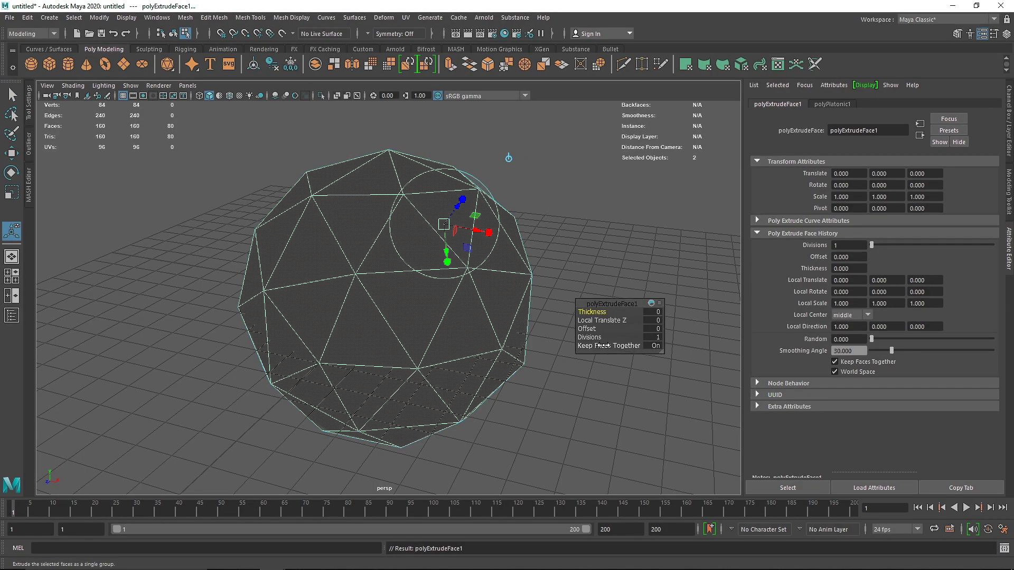
mouse_move(460, 203)
mouse_down()
mouse_move(537, 172)
mouse_move(451, 193)
mouse_up()
click(607, 345)
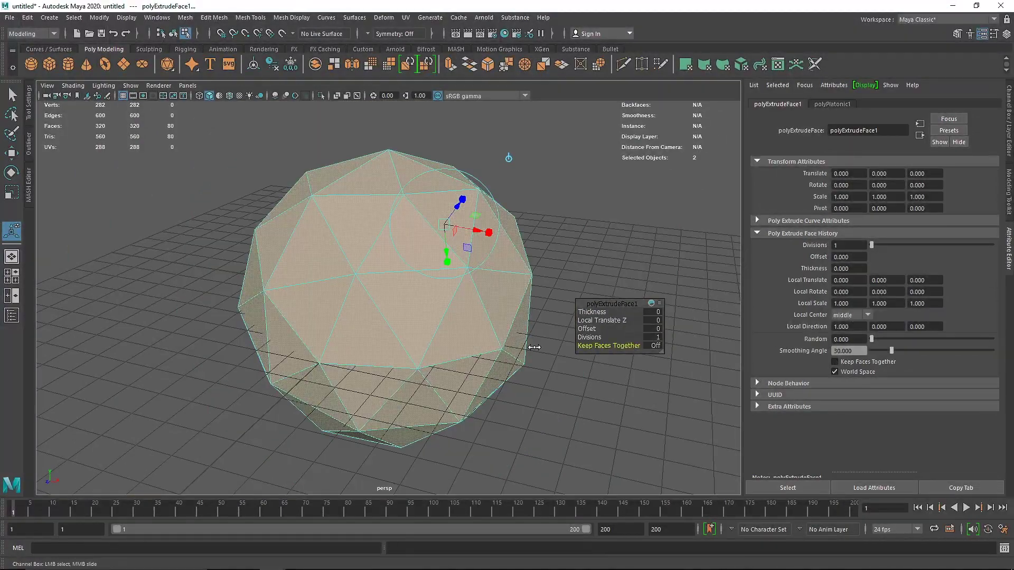
drag(479, 256, 438, 226)
key(3)
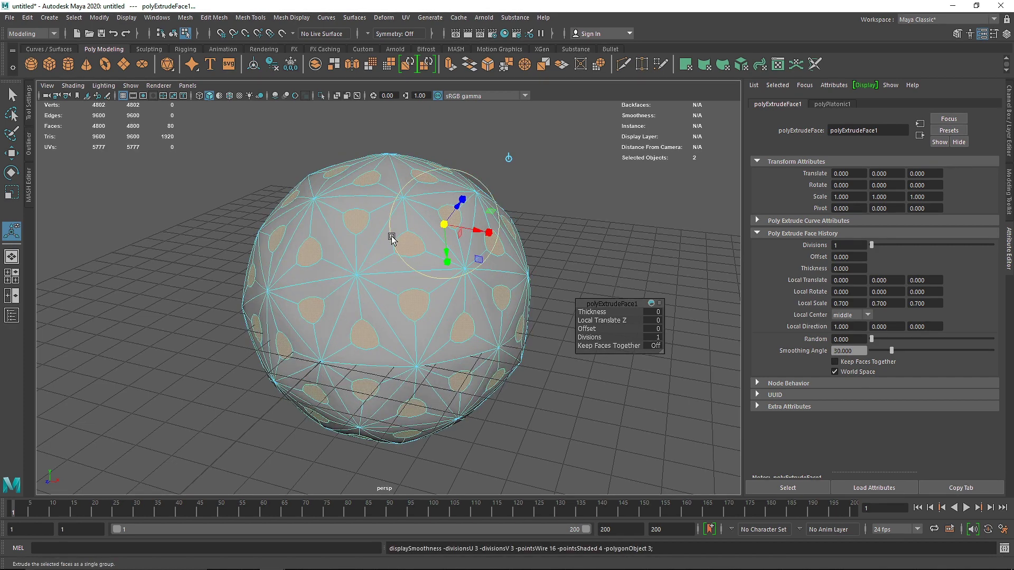
key(1)
drag(445, 225, 448, 226)
key(3)
key(1)
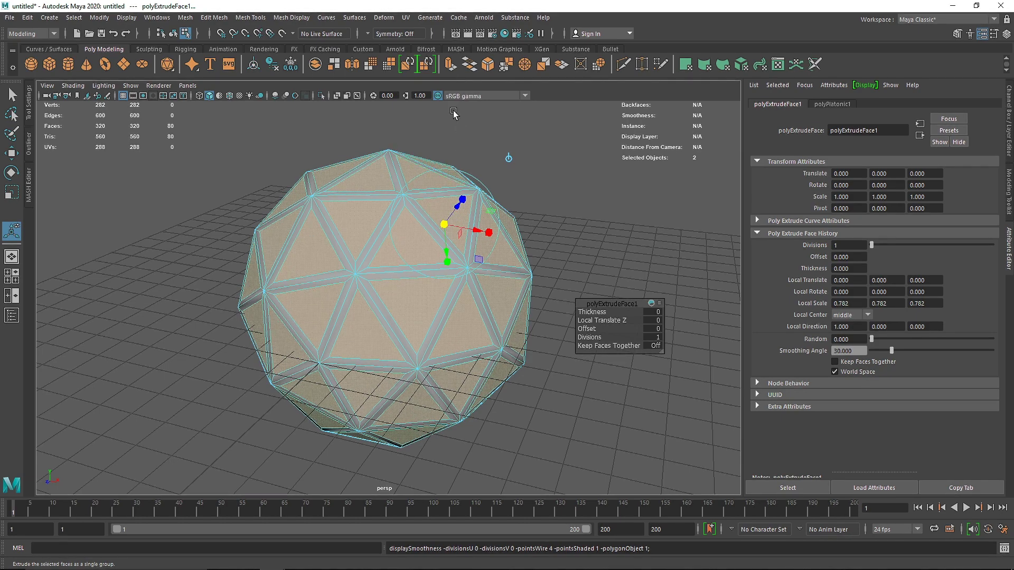
Extrude the inset triangular faces again, pushing them inward to a local Z translation of about -0.11
click(448, 66)
drag(456, 212, 452, 211)
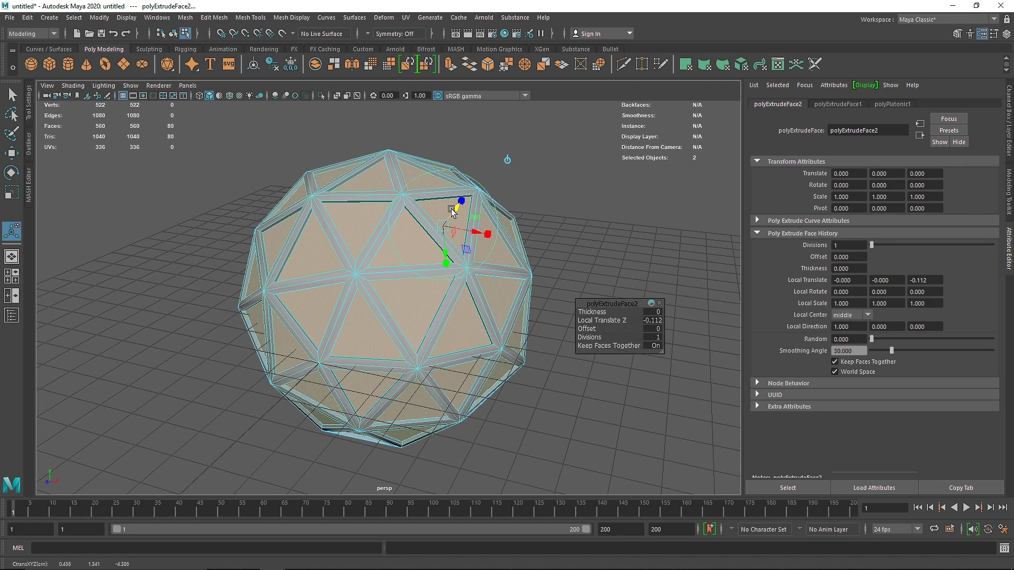
key(3)
key(1)
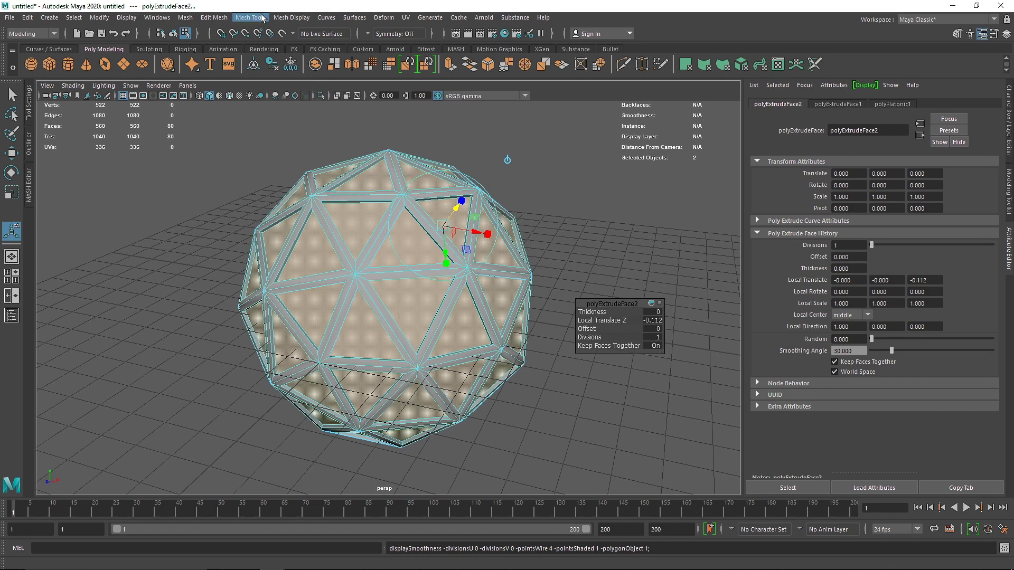
Duplicate the recessed triangular faces as separate pieces and return to object selection
click(217, 18)
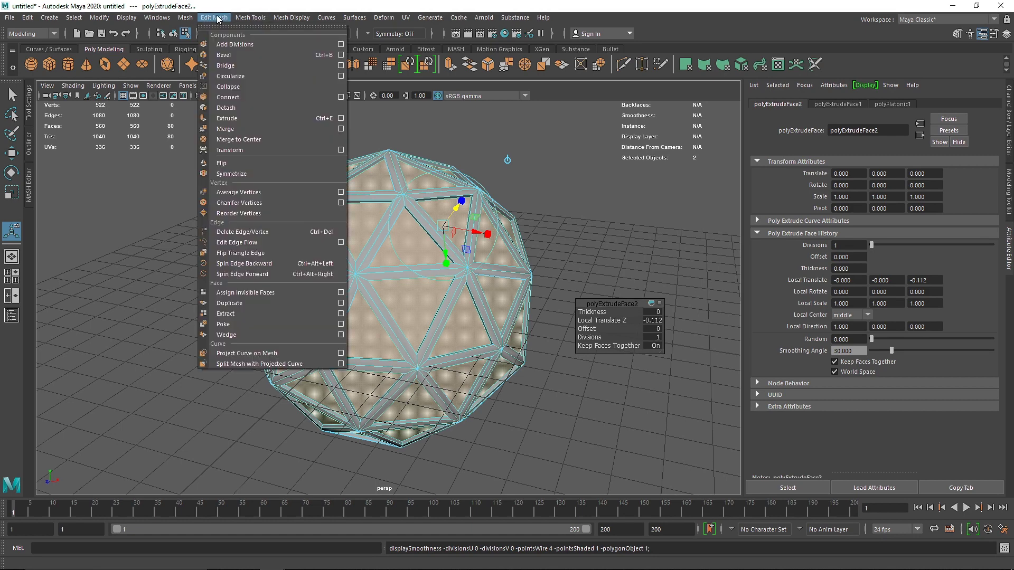
click(252, 304)
click(555, 174)
right_drag(430, 180, 533, 161)
click(532, 162)
key(q)
click(419, 173)
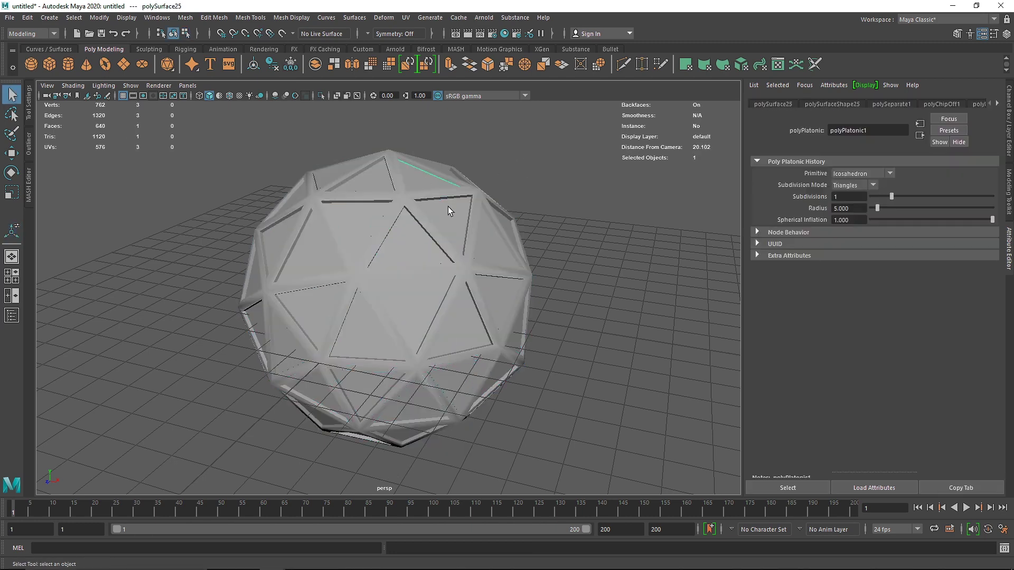
Select all the duplicated triangular panels, leaving the frame sphere out of the selection
scroll(448, 207, down, 5)
drag(264, 190, 781, 539)
scroll(464, 345, up, 7)
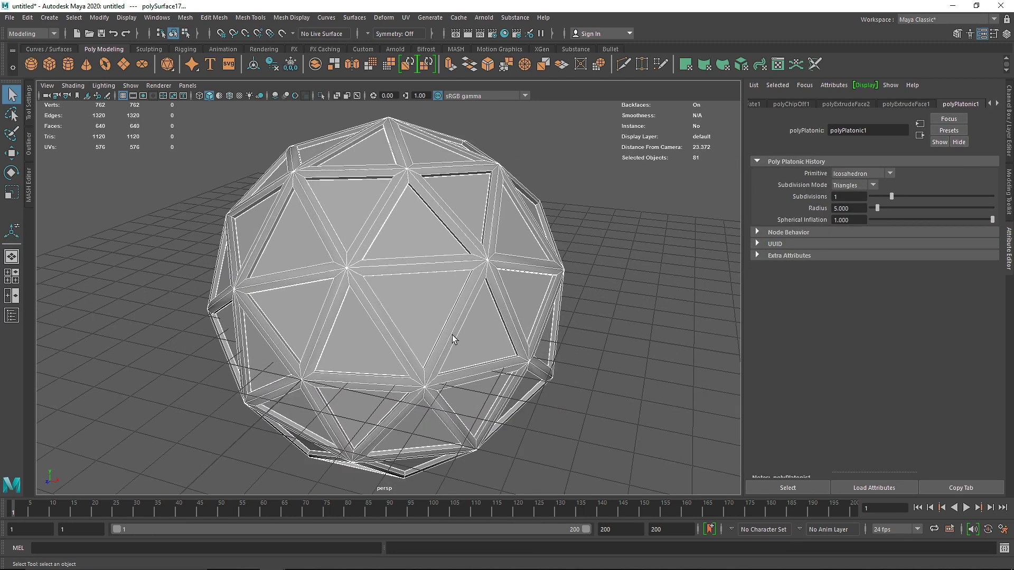
ctrl+click(342, 270)
scroll(517, 300, down, 3)
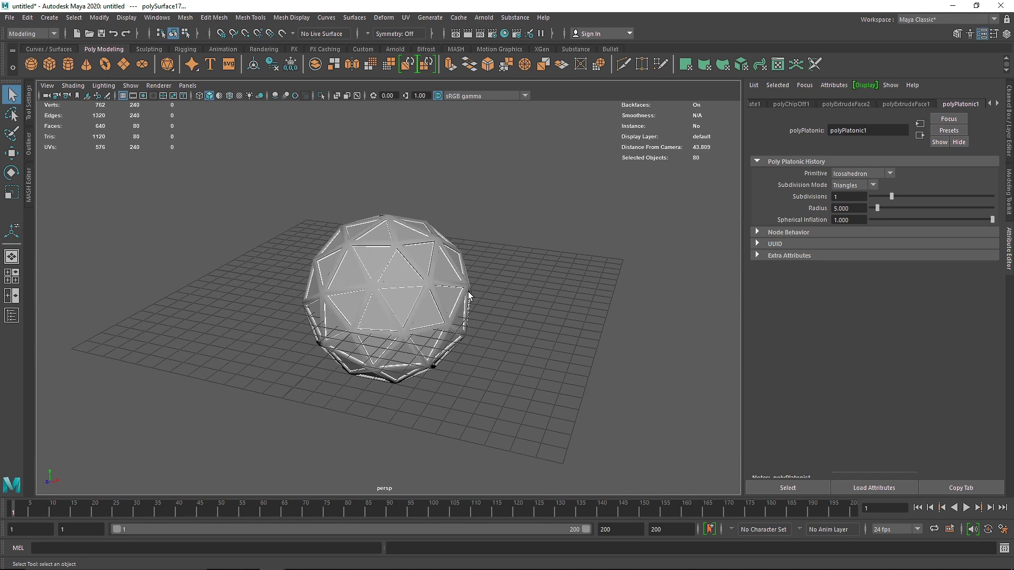
Try to move the selected panels along the X axis away from the frame, and undo the move
key(w)
drag(429, 294, 568, 327)
key(ctrl+z)
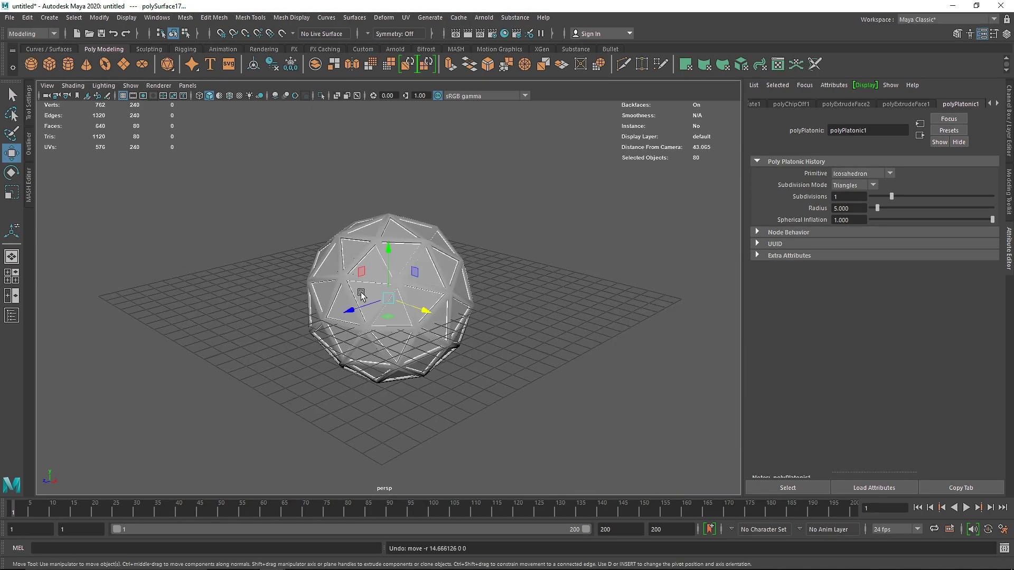
Combine the selected panels into one mesh and move it about 8.2 units along X, beside the frame sphere
click(185, 17)
click(210, 54)
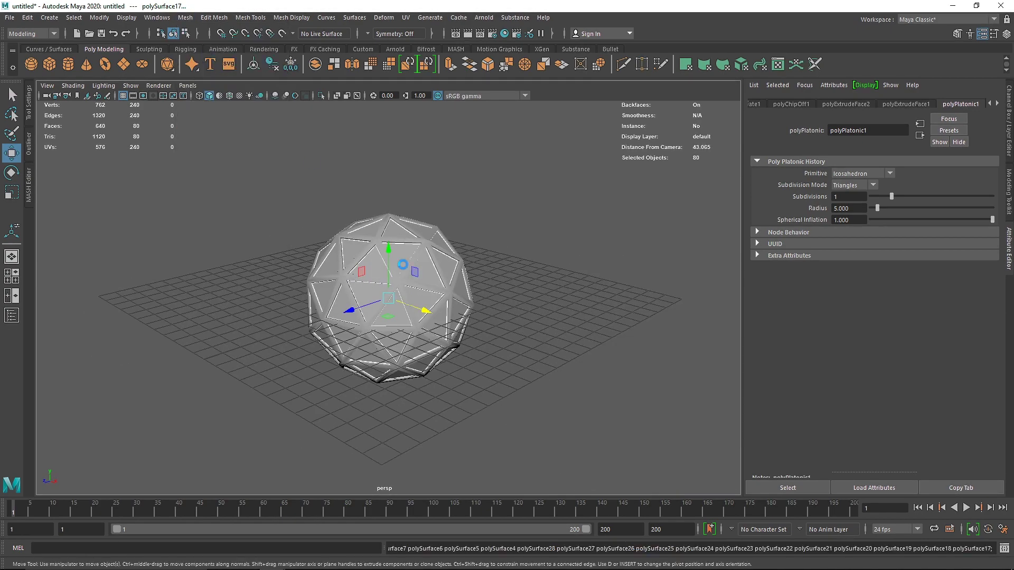
drag(426, 312, 467, 335)
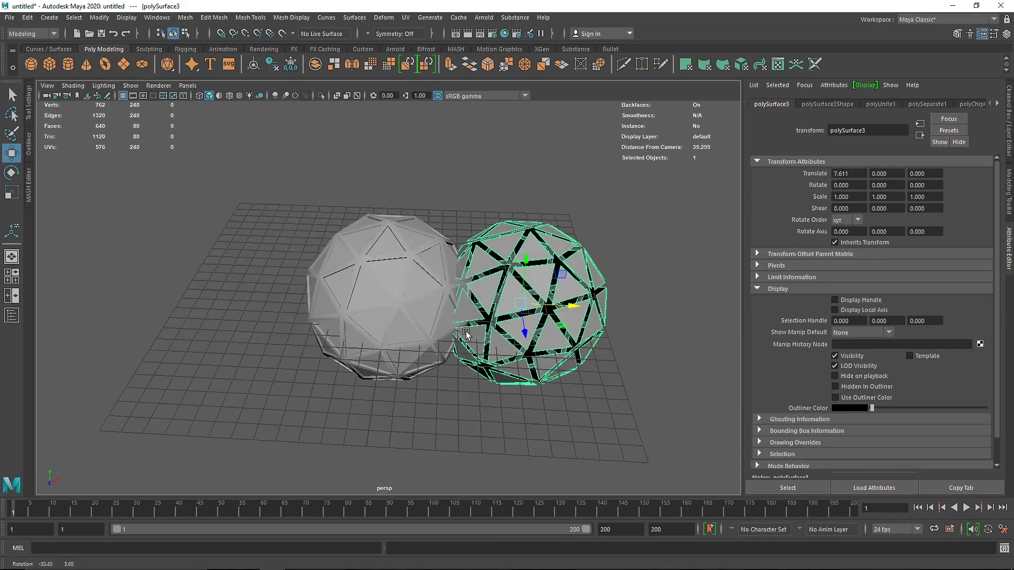
drag(573, 307, 661, 309)
alt+drag(534, 301, 517, 315)
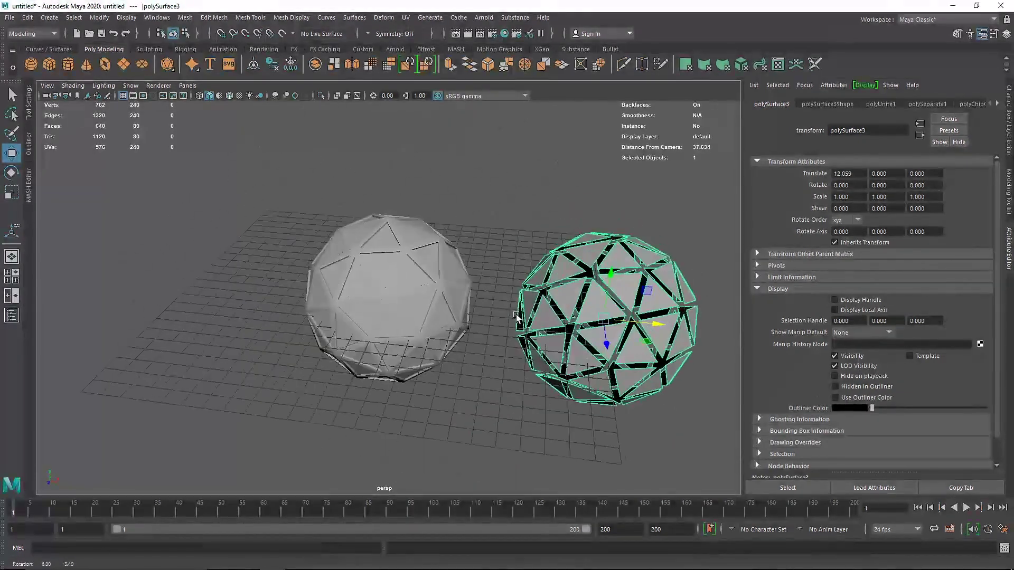
key(ctrl+z)
scroll(409, 303, up, 5)
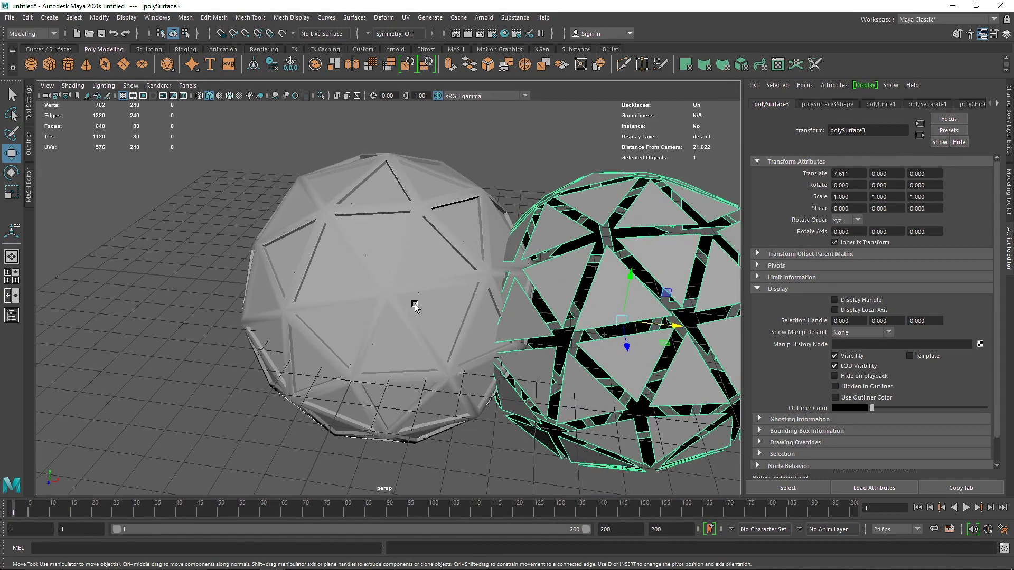
drag(671, 327, 693, 328)
Pick one recessed triangular face on the frame sphere, select all similar faces and delete them
click(450, 275)
right_drag(396, 235, 393, 253)
click(391, 226)
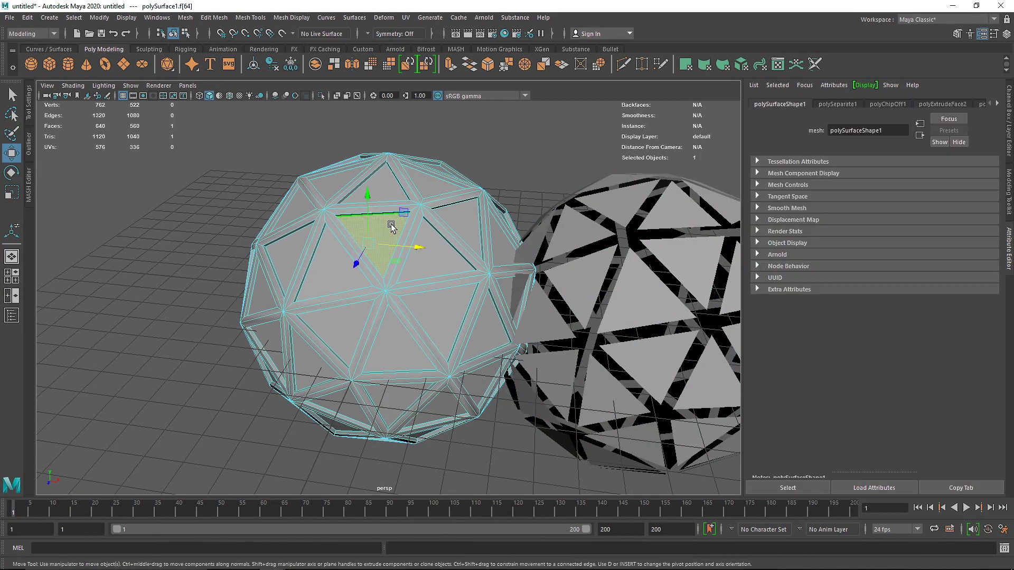
click(74, 18)
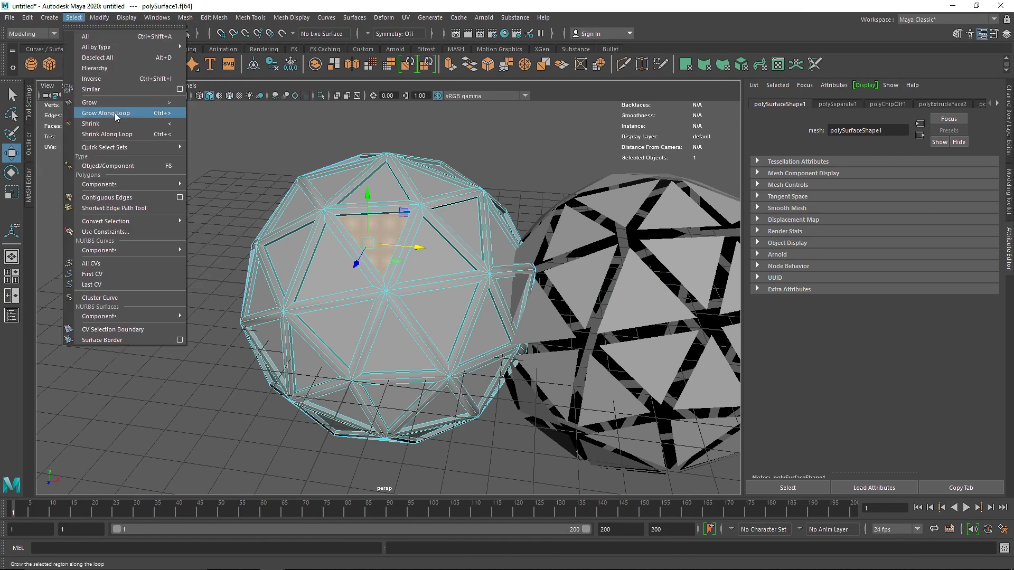
click(118, 92)
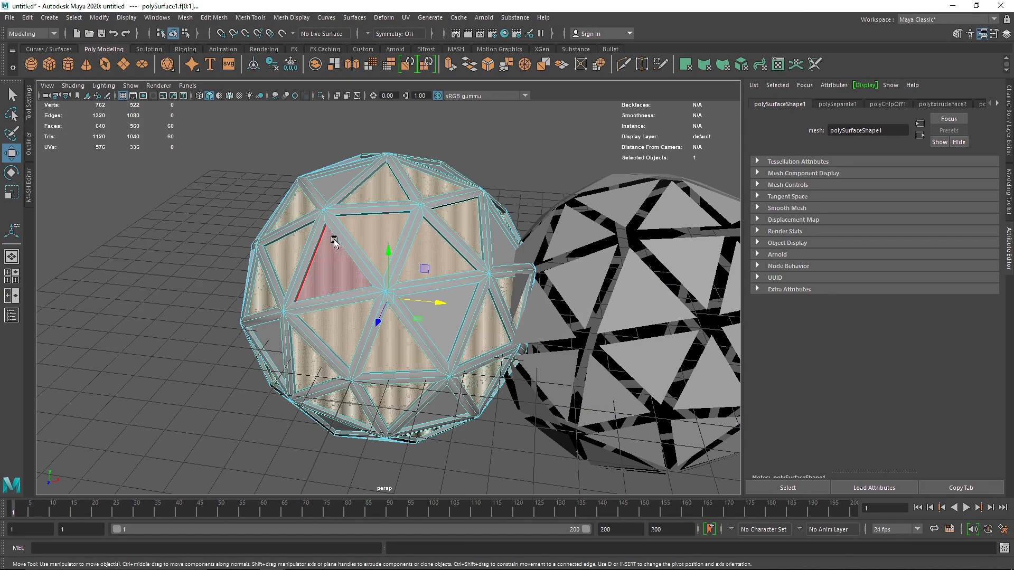
key(Delete)
Select one of the remaining triangular faces on the frame together with its similar faces and delete them
click(333, 256)
click(74, 17)
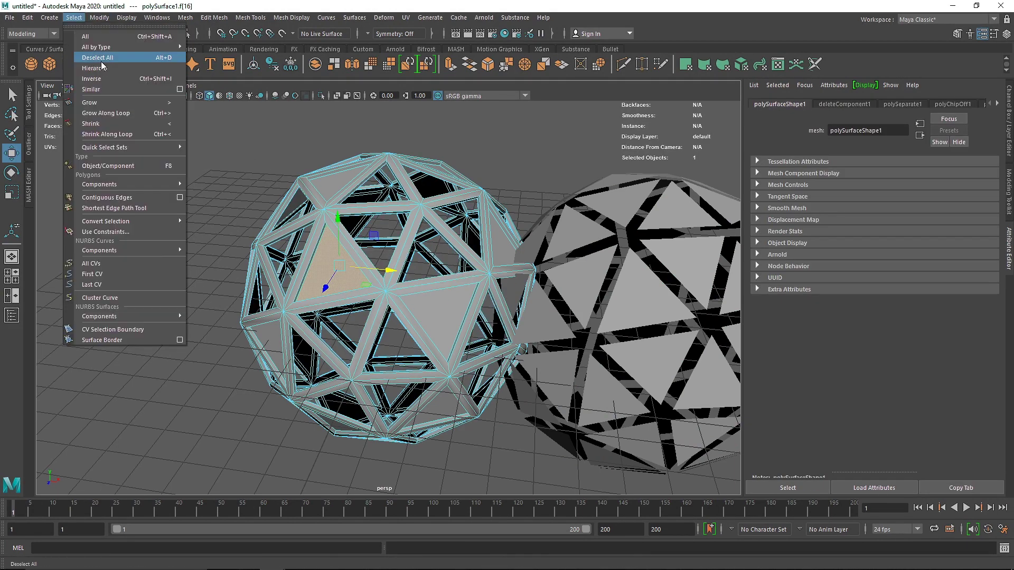
click(119, 92)
key(Delete)
Return the frame sphere to object mode and turn on its smooth mesh preview
right_drag(383, 179, 526, 127)
click(526, 128)
click(360, 183)
key(3)
click(508, 157)
alt+drag(509, 156, 404, 221)
click(404, 222)
Set the combined panel mesh's Translate X to 0 to place it back inside the frame
click(593, 255)
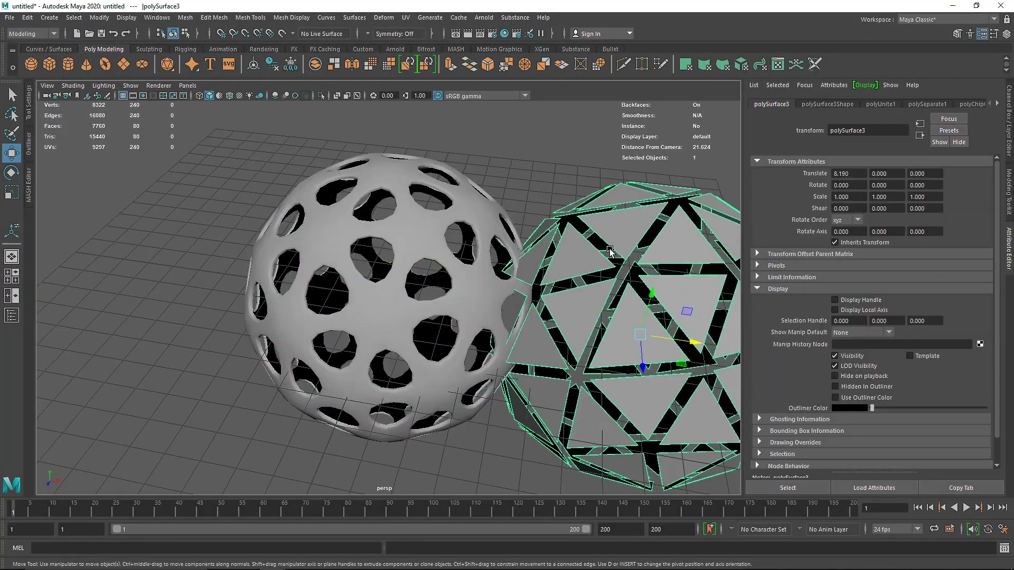
double_click(841, 174)
click(1008, 132)
click(983, 114)
text(0)
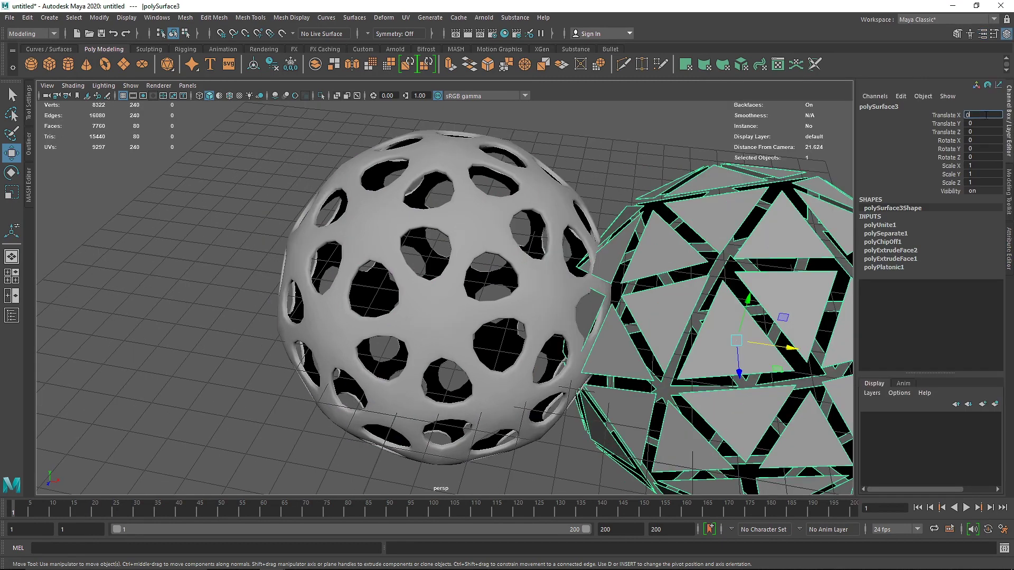
key(Return)
click(681, 182)
click(404, 258)
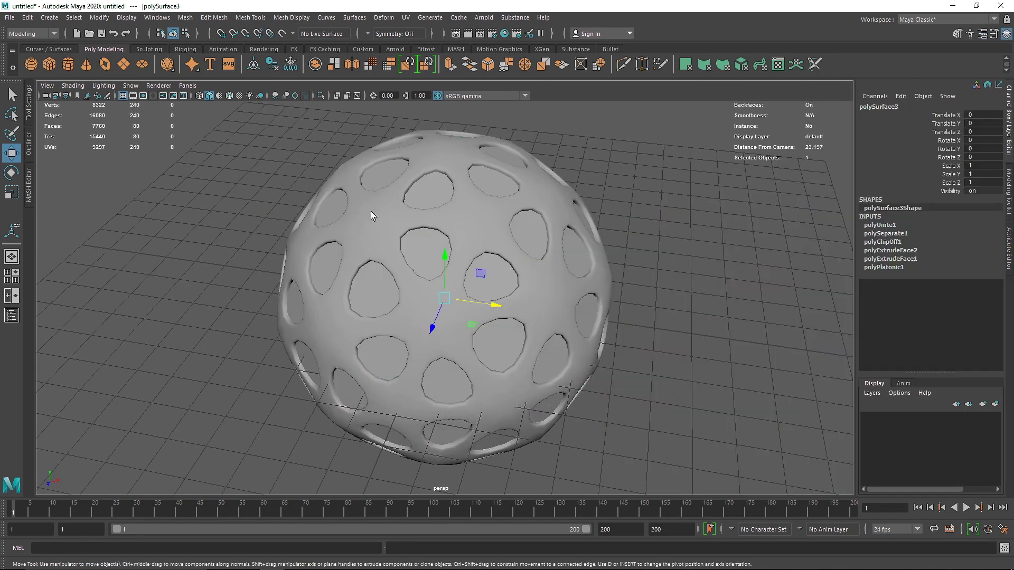
Turn off the panel mesh's smooth preview and select all of its outer triangular faces
key(1)
scroll(391, 219, up, 2)
click(415, 231)
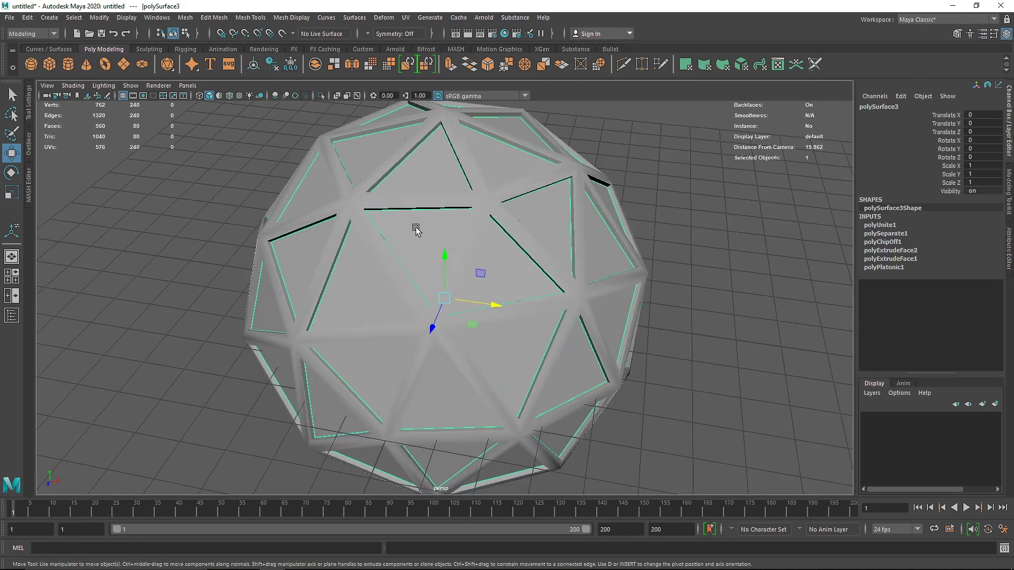
right_drag(420, 241, 423, 269)
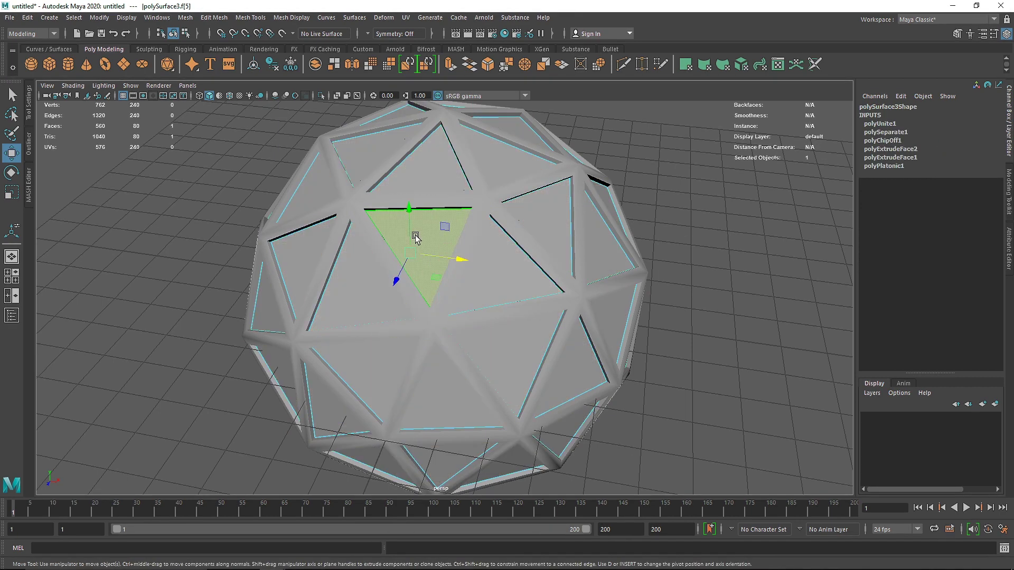
scroll(475, 262, down, 5)
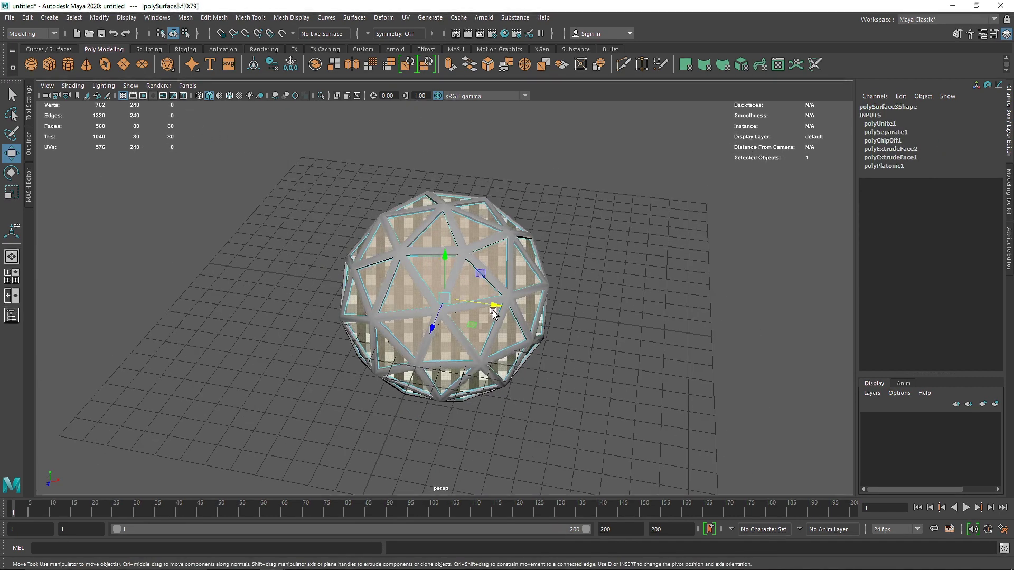
scroll(494, 313, up, 5)
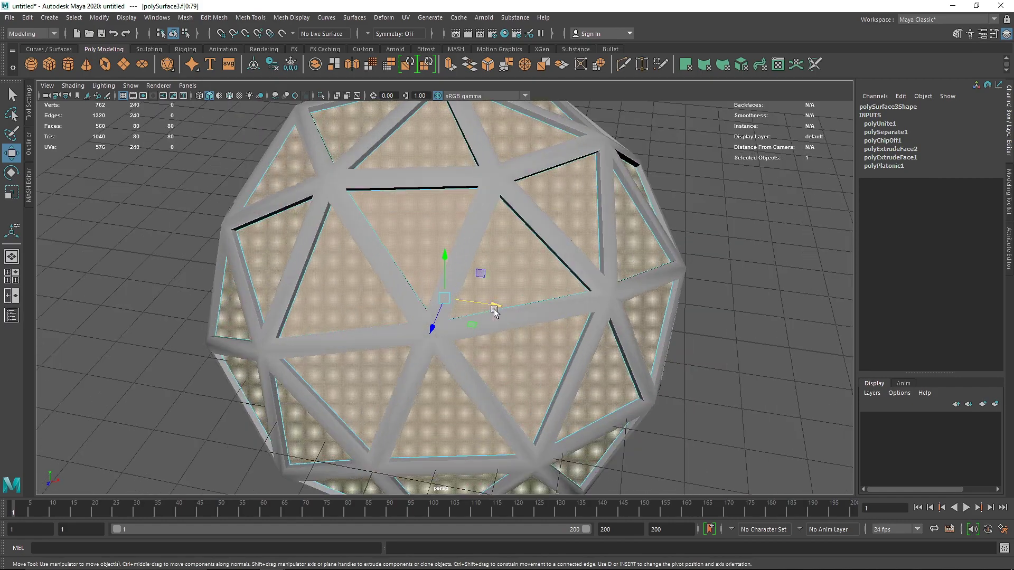
Extrude the selected panel faces outward with Local Translate Z 0.287 and enlarge them to a local scale of 1.1
key(ctrl+e)
alt+middle_drag(533, 164, 504, 277)
drag(445, 141, 443, 126)
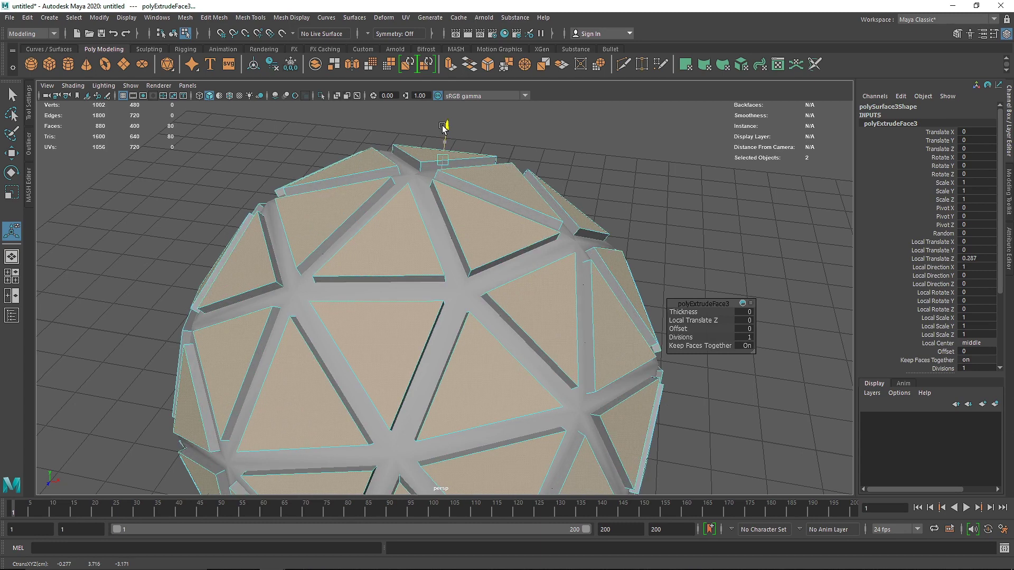
key(3)
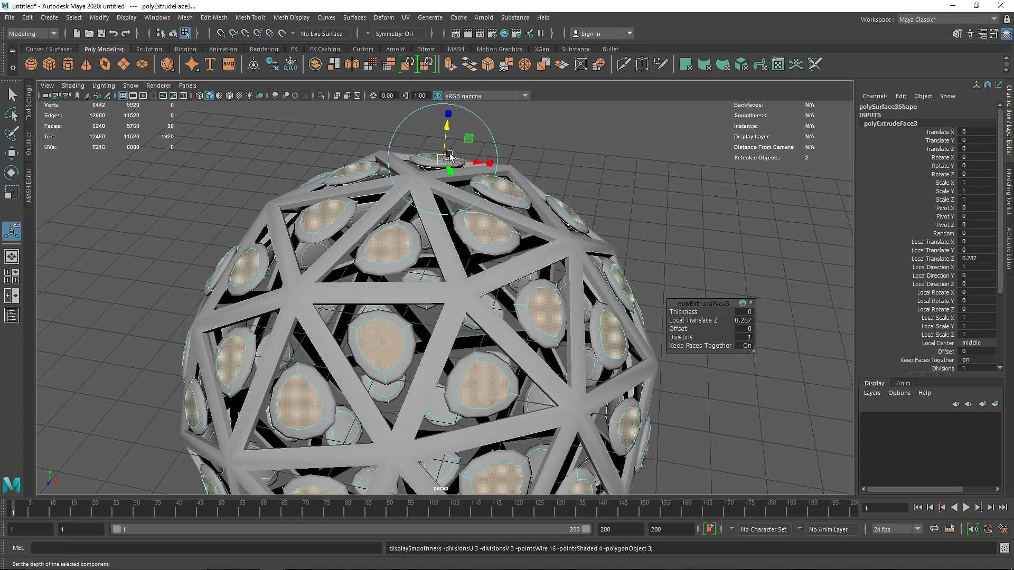
key(1)
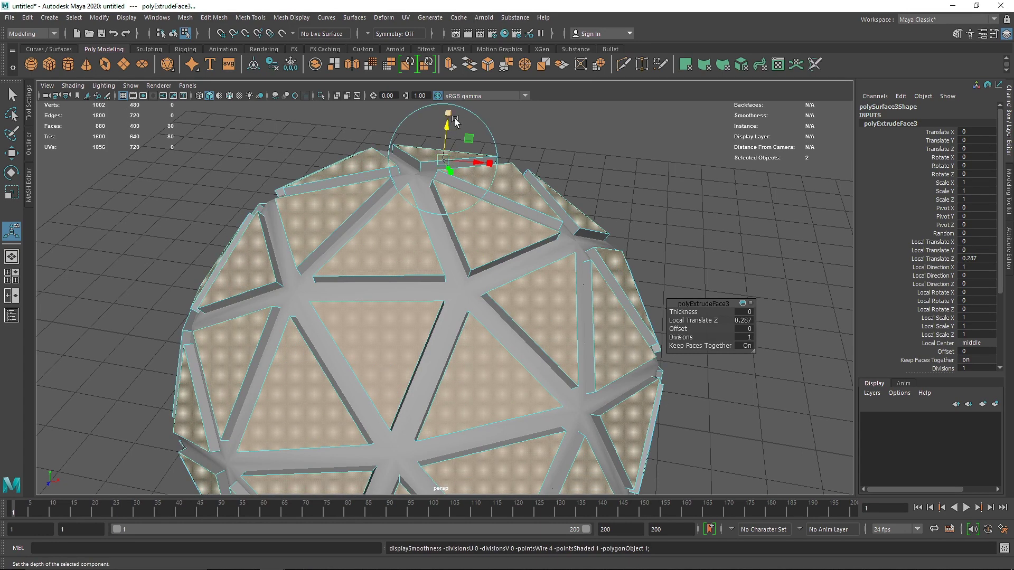
drag(440, 161, 444, 161)
Extrude the panel faces outward again by about 0.366 and scale the new faces inward
key(ctrl+e)
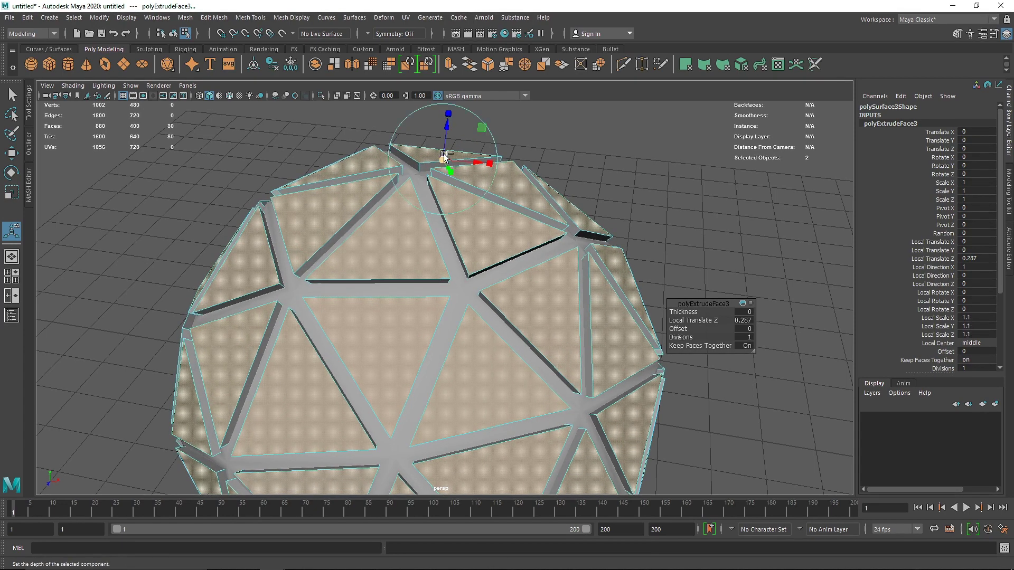
drag(449, 113, 453, 106)
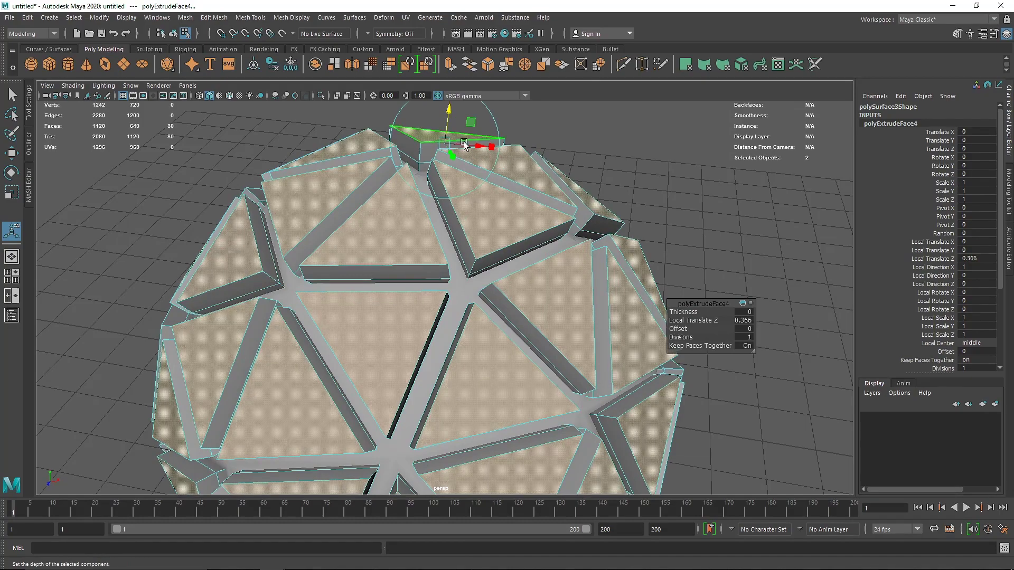
alt+middle_drag(464, 143, 453, 224)
drag(446, 136, 448, 136)
drag(438, 184, 415, 183)
Extrude the panel faces twice more to taper the panels into peaks, with a final Local Translate Z of 0.109, and return to object mode
key(ctrl+e)
drag(441, 151, 448, 122)
drag(440, 167, 448, 278)
key(ctrl+e)
key(3)
key(1)
right_drag(439, 244, 484, 222)
click(667, 154)
scroll(421, 279, down, 3)
alt+drag(421, 279, 432, 228)
click(433, 289)
click(523, 244)
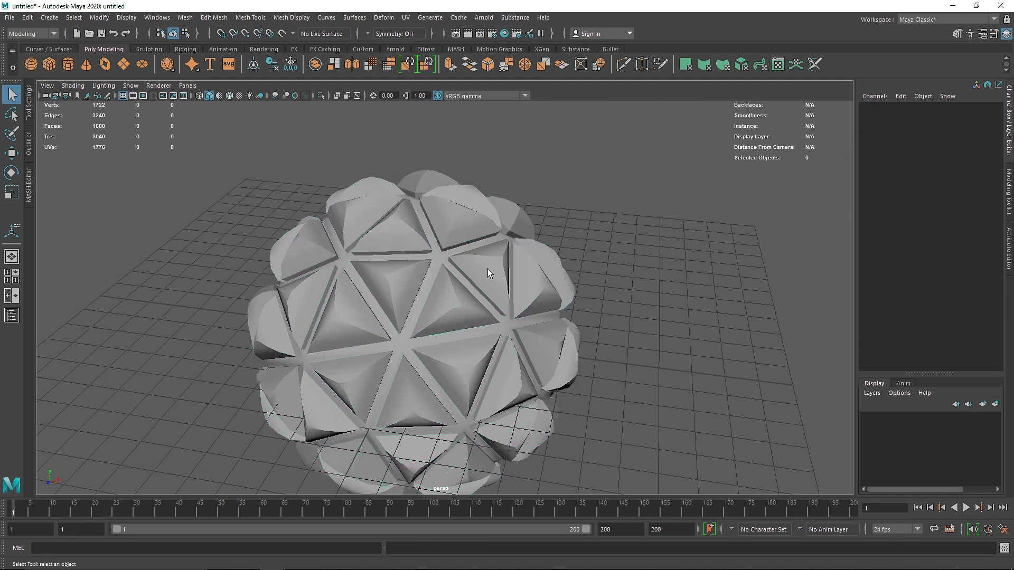
scroll(423, 236, up, 5)
click(425, 217)
click(325, 267)
click(187, 21)
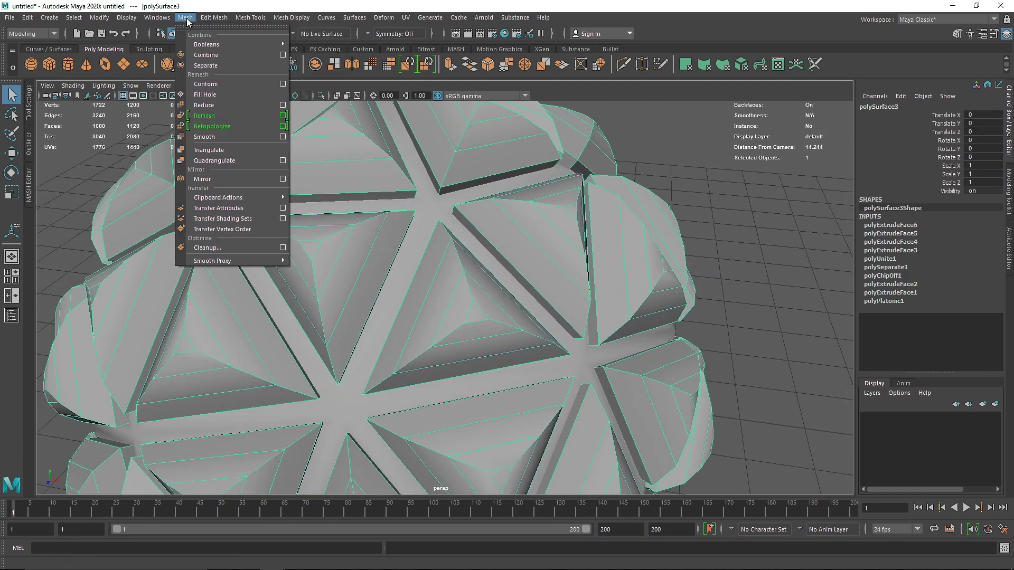
click(220, 67)
Isolate the frame sphere and apply Smooth to it with 3 divisions, and bring the panels back into view
click(740, 173)
click(436, 198)
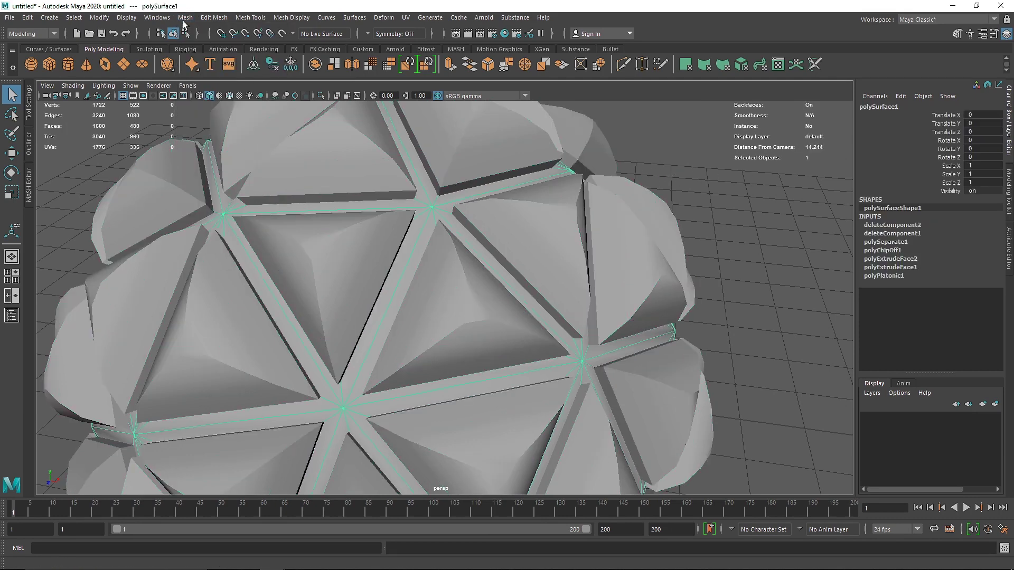
key(ctrl+1)
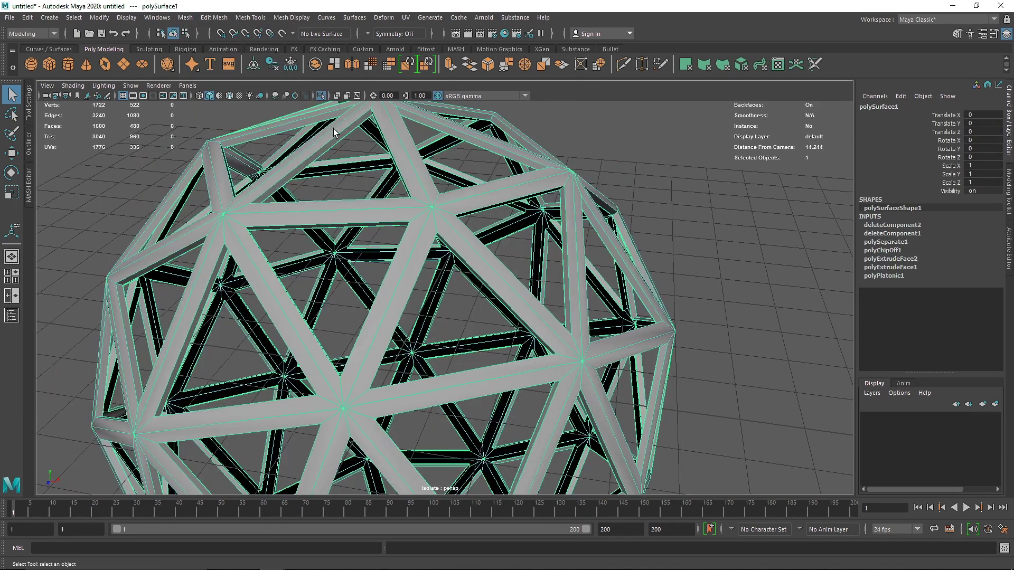
click(183, 20)
click(259, 132)
drag(681, 307, 690, 311)
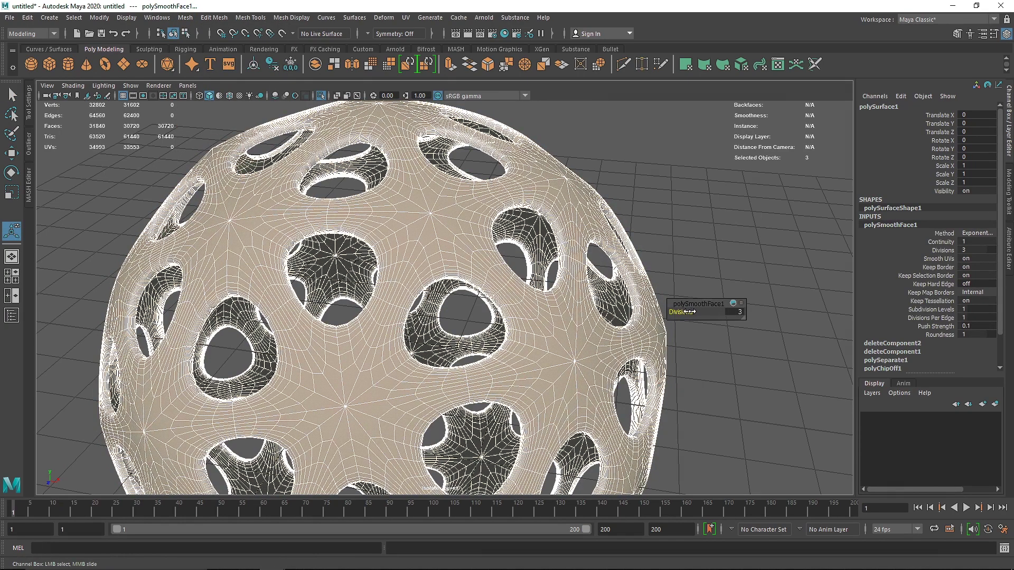
click(699, 209)
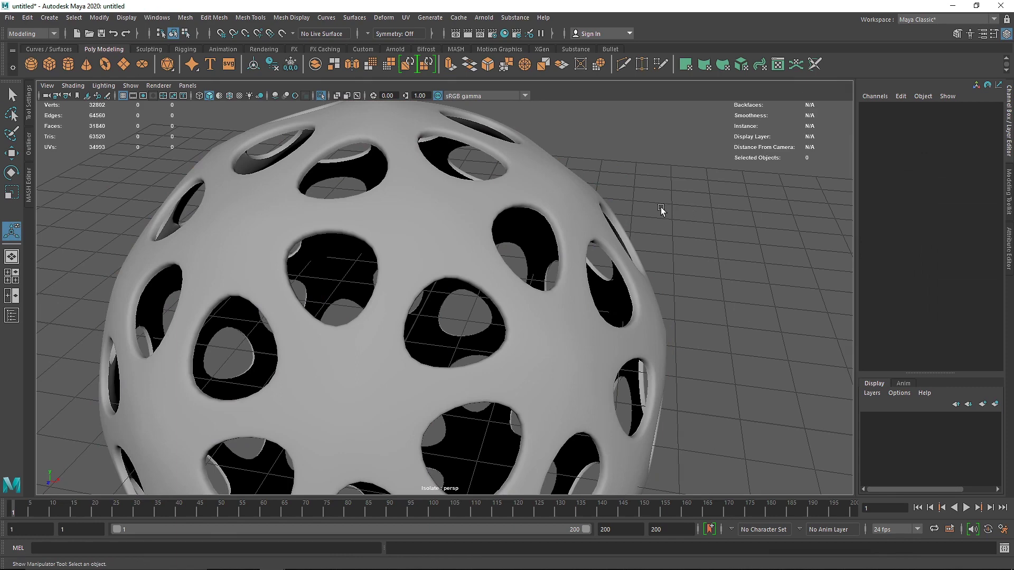
scroll(660, 207, down, 3)
key(ctrl+1)
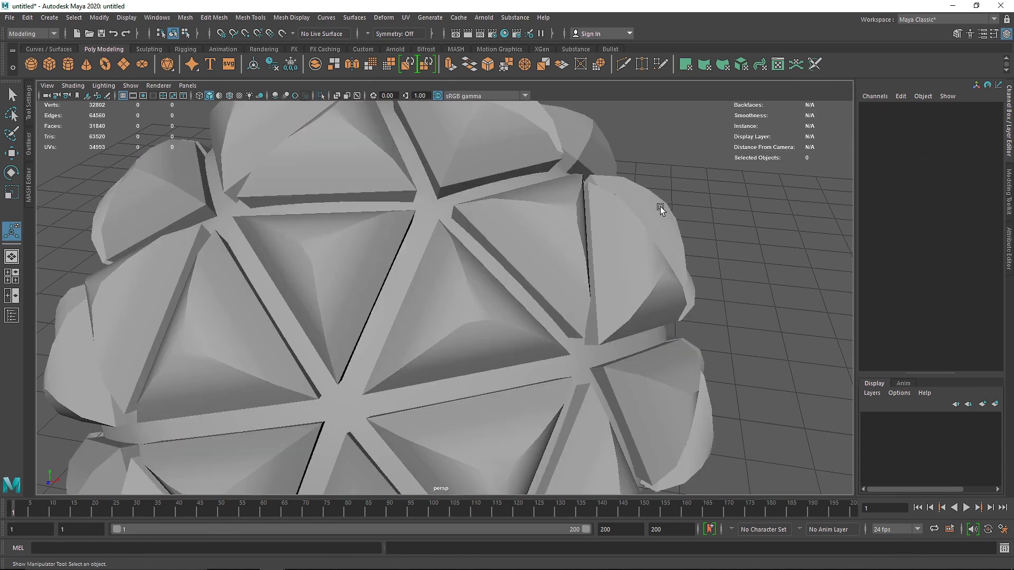
Apply Smooth to the raised panel mesh with 2 divisions
alt+drag(534, 219, 350, 220)
click(341, 138)
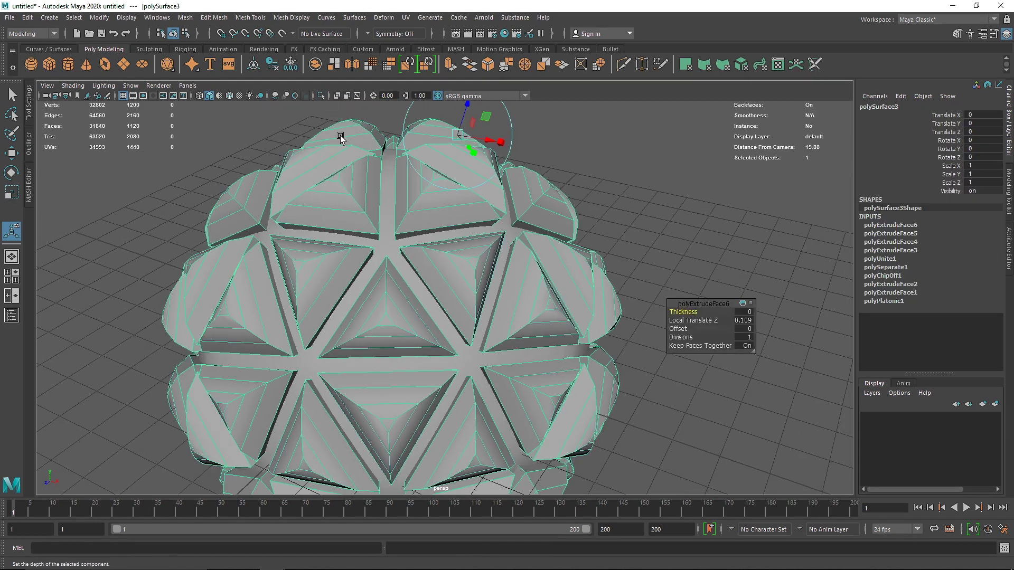
click(185, 18)
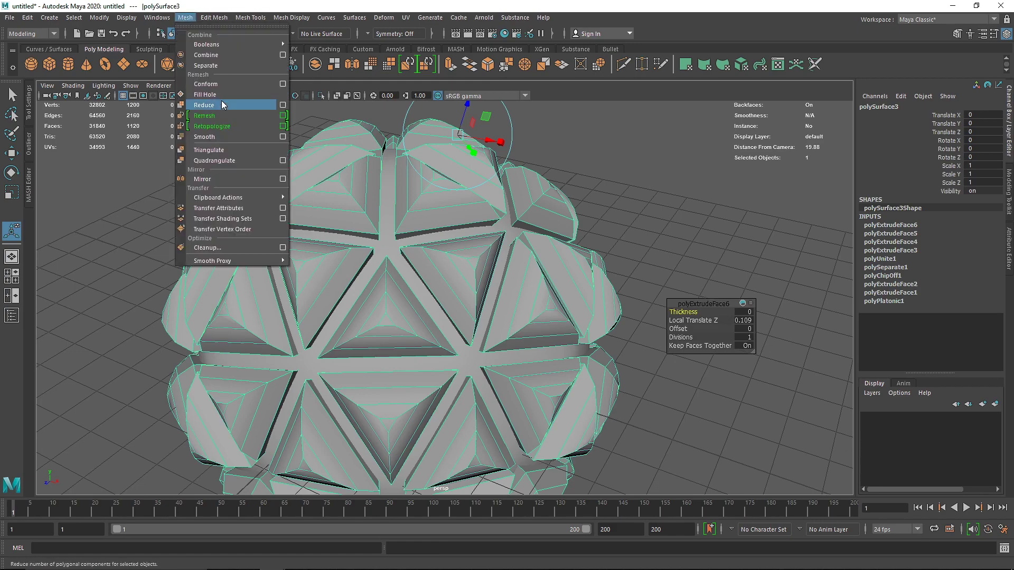
click(215, 137)
drag(679, 312, 681, 312)
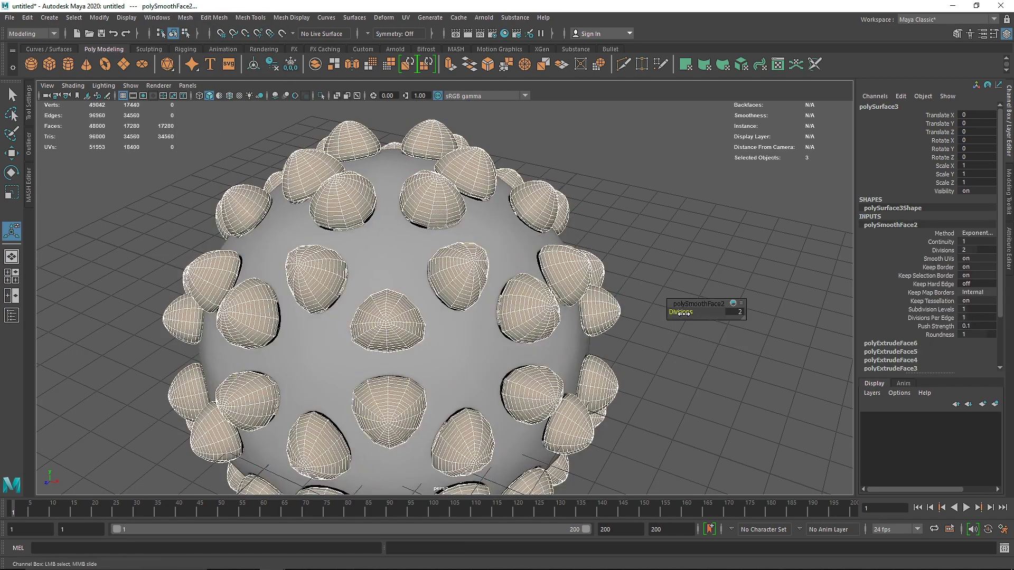
click(646, 286)
Try to scale a smoothed mesh of the sphere with the Scale tool
alt+drag(467, 275, 511, 276)
click(420, 231)
key(r)
drag(423, 359, 415, 317)
Undo the scaling and the Smooth operations on the panels and the frame, keeping the panel mesh selected
key(ctrl+z)
key(ctrl+z)
key(ctrl+z)
key(ctrl+z)
key(ctrl+z)
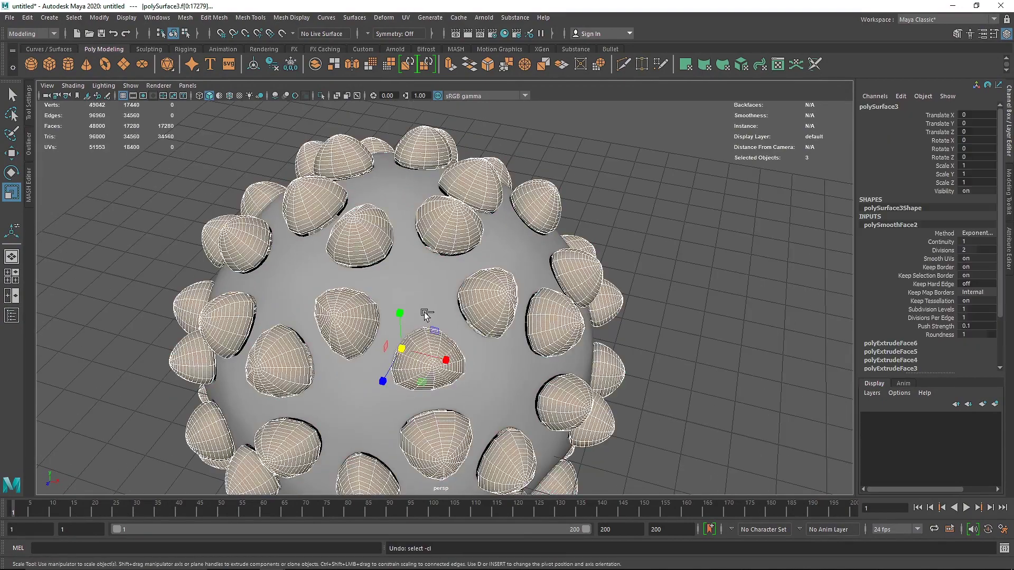
key(ctrl+z)
key(ctrl+z)
key(ctrl+z)
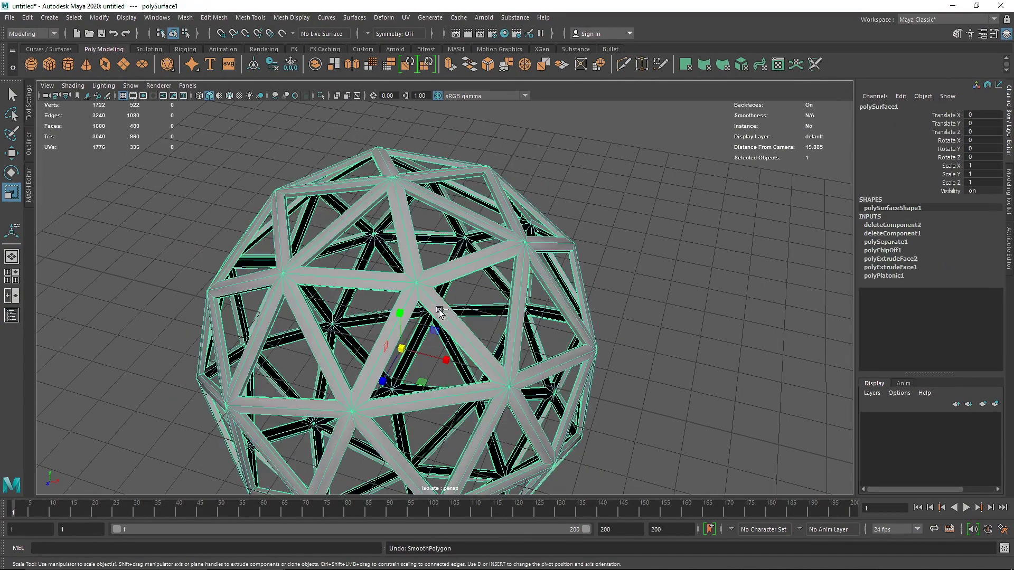
key(shift+z)
key(shift+z)
key(shift+z)
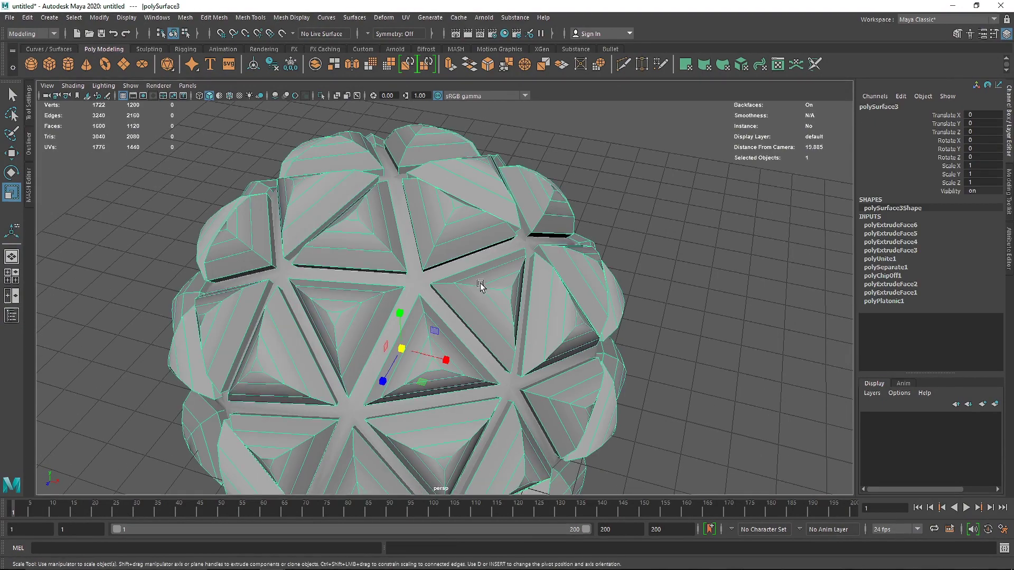
Isolate the panel mesh, select one inner base face together with its similar faces and delete them
key(ctrl+1)
alt+drag(392, 283, 394, 214)
right_click(408, 192)
key(ctrl+F11)
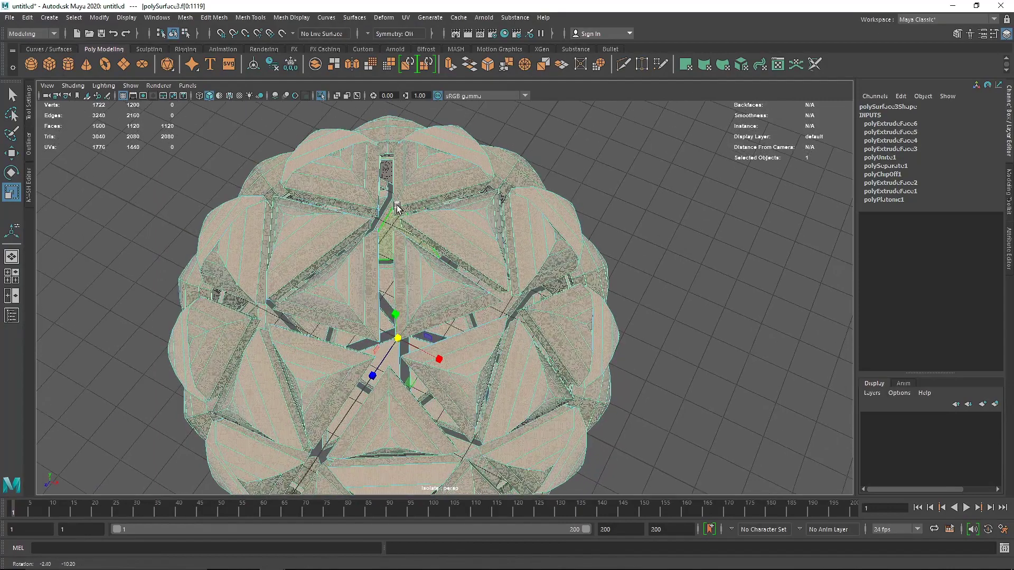
click(384, 223)
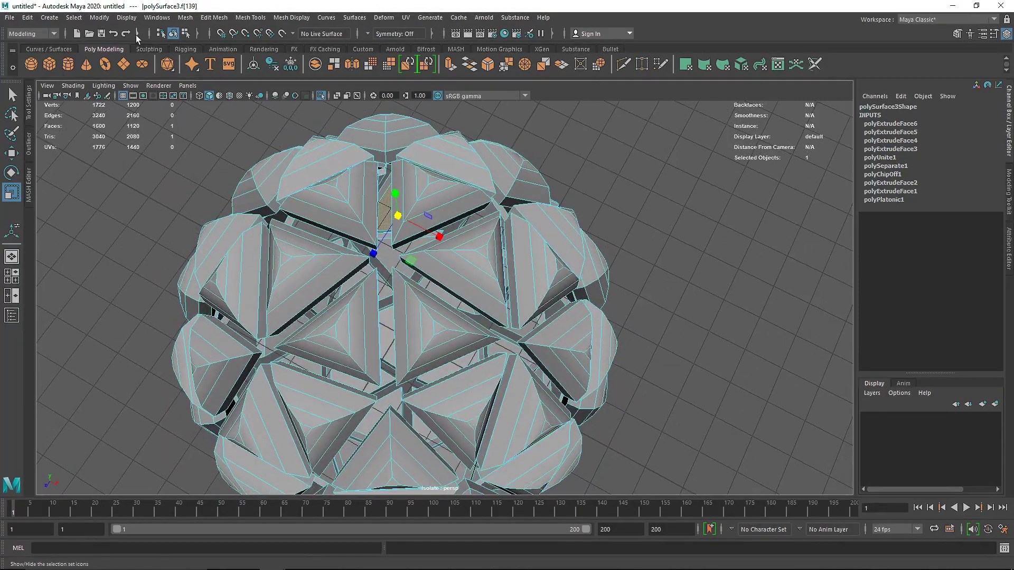
click(74, 18)
click(124, 103)
alt+drag(124, 103, 310, 177)
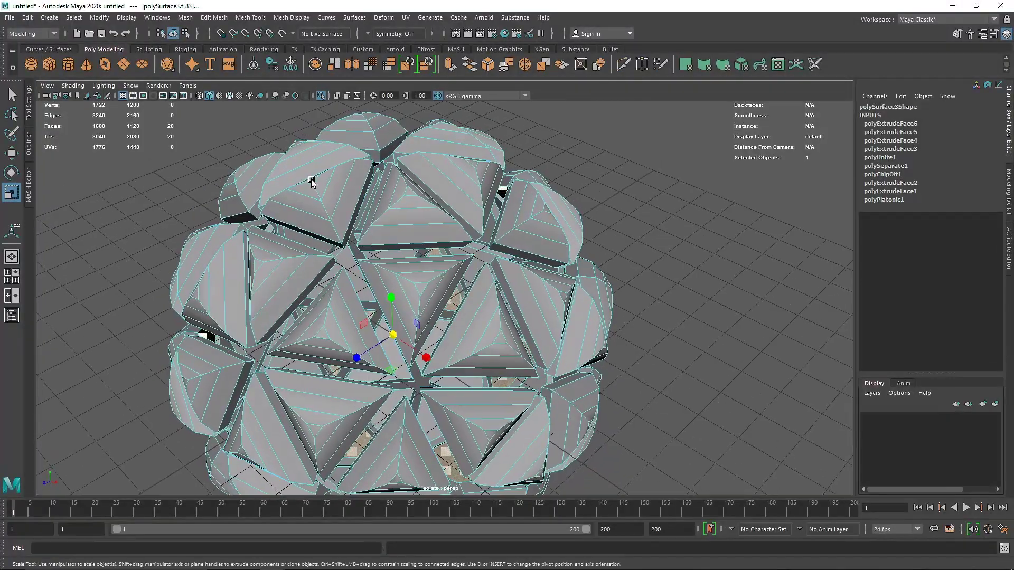
key(Delete)
Turn on the panels' smooth preview, select one remaining inner base face with its similar faces and delete them
key(3)
alt+drag(433, 234, 194, 219)
alt+right_drag(195, 220, 328, 265)
click(372, 246)
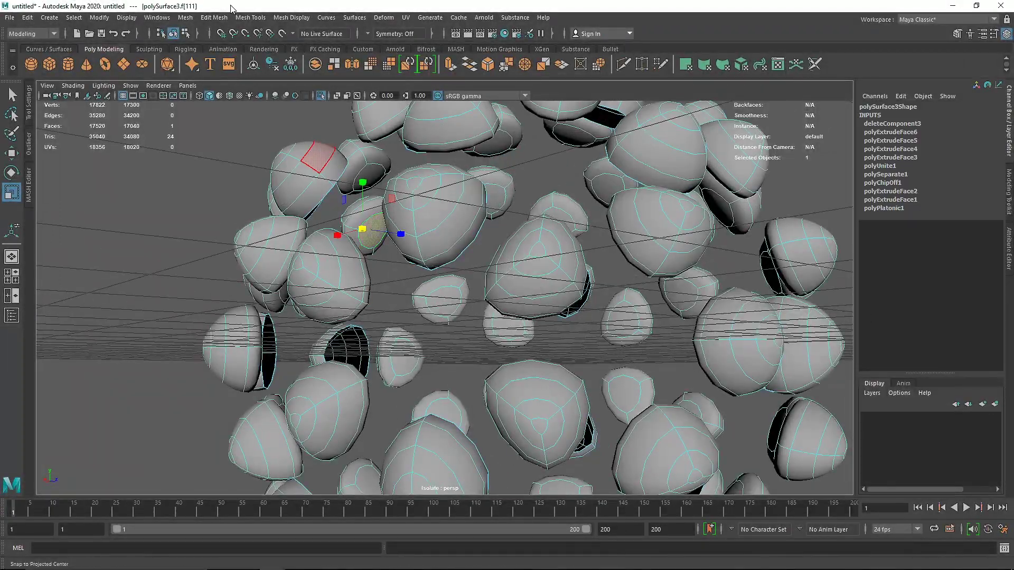
click(75, 20)
click(116, 95)
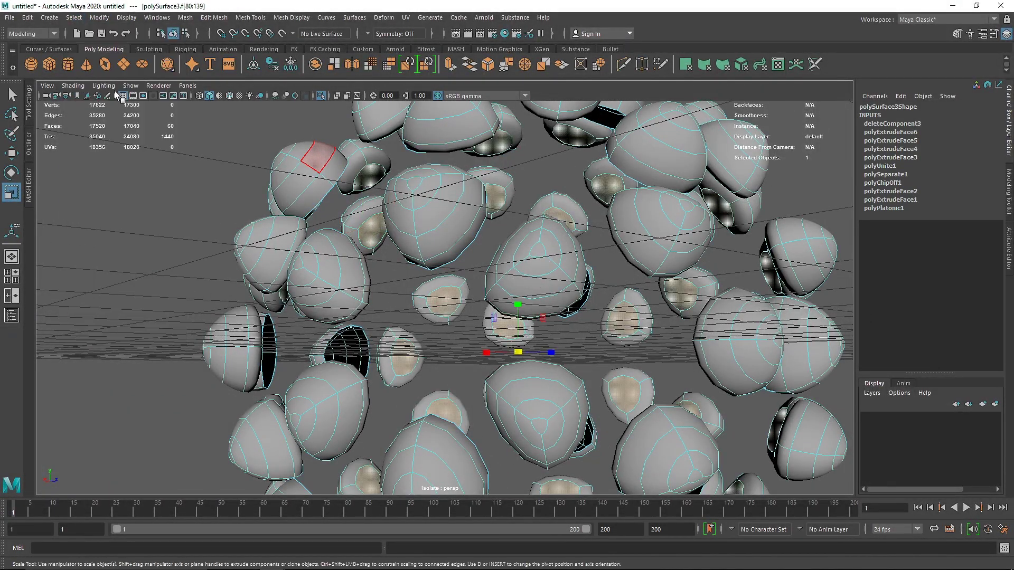
key(Delete)
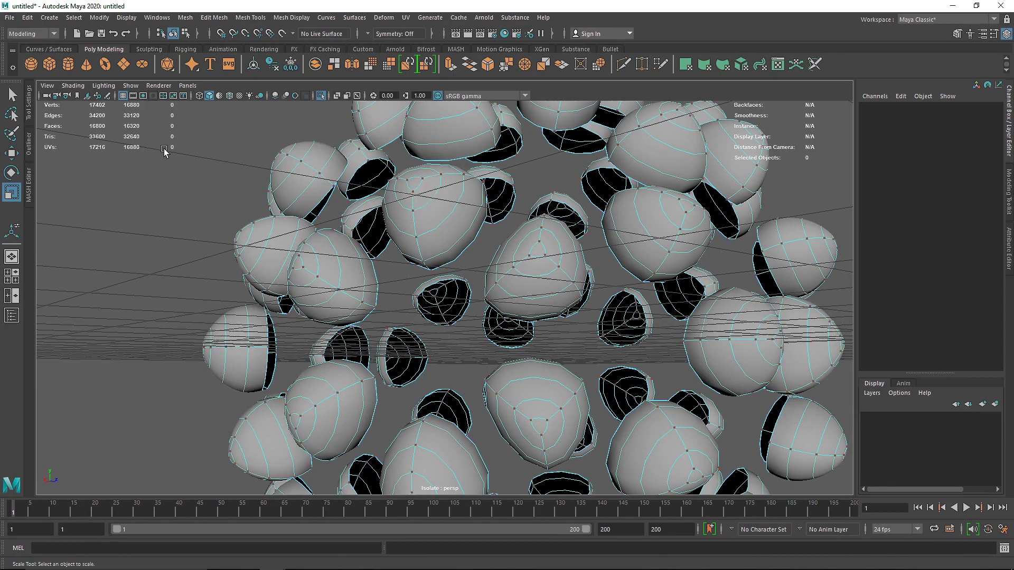
Return the panel mesh to object mode with all objects shown and turn off its smooth preview
scroll(398, 203, up, 3)
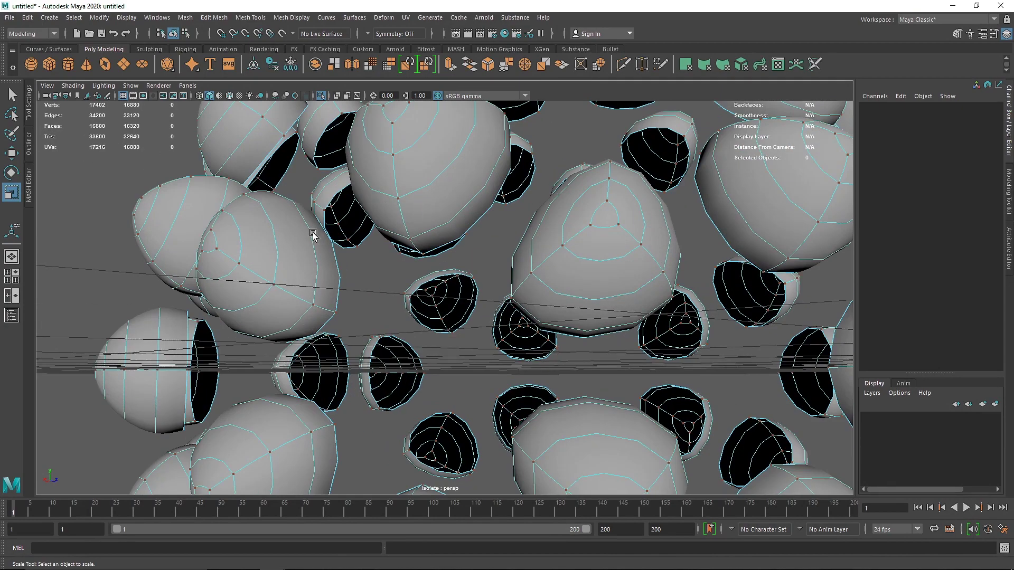
right_drag(308, 254, 387, 199)
alt+drag(170, 204, 448, 259)
scroll(310, 265, down, 4)
scroll(391, 279, down, 5)
click(654, 225)
key(ctrl+1)
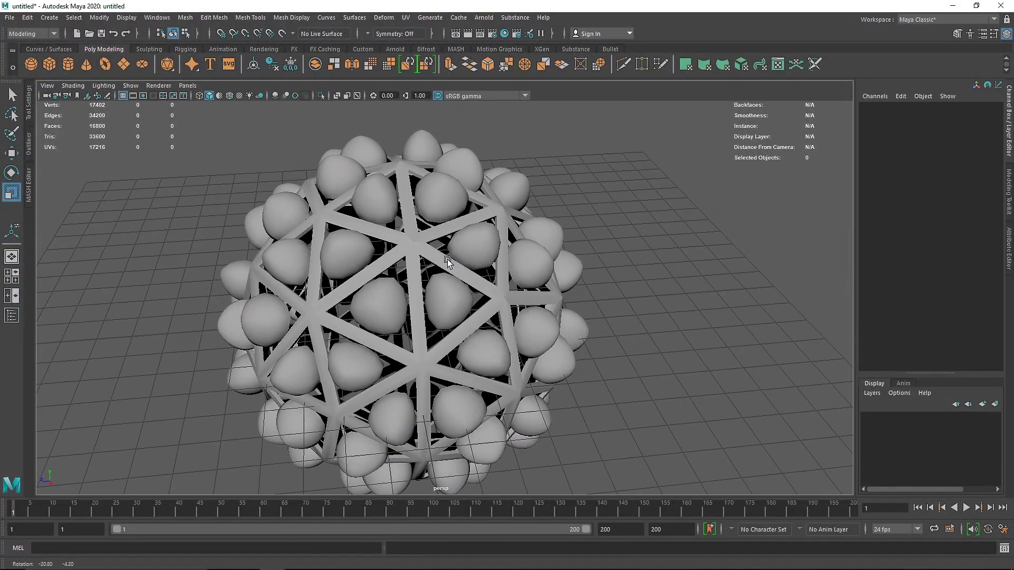
click(472, 245)
key(1)
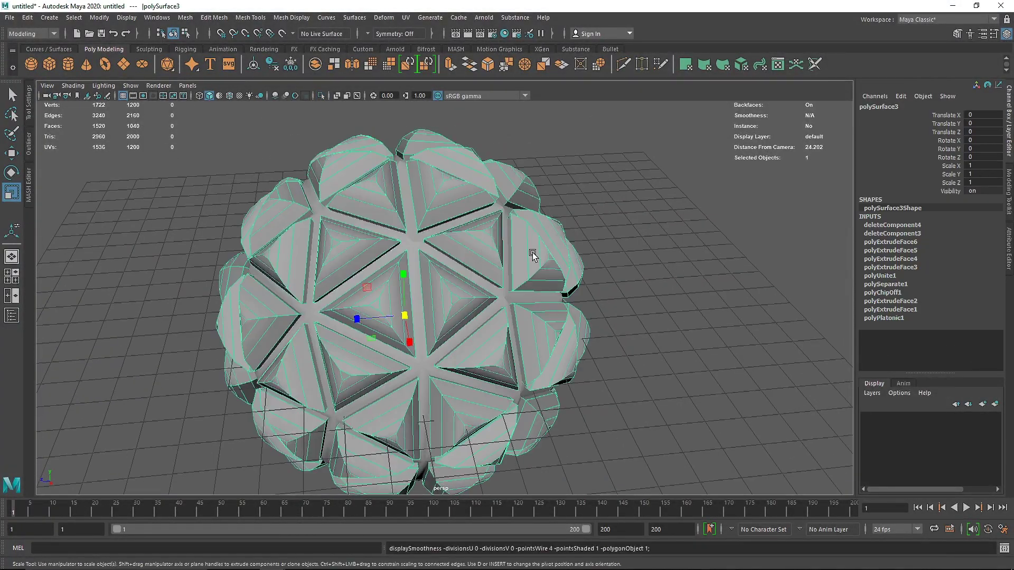
Turn on the smooth mesh preview for the frame sphere and isolate it
click(623, 248)
scroll(380, 210, up, 5)
key(ctrl+1)
click(372, 197)
key(3)
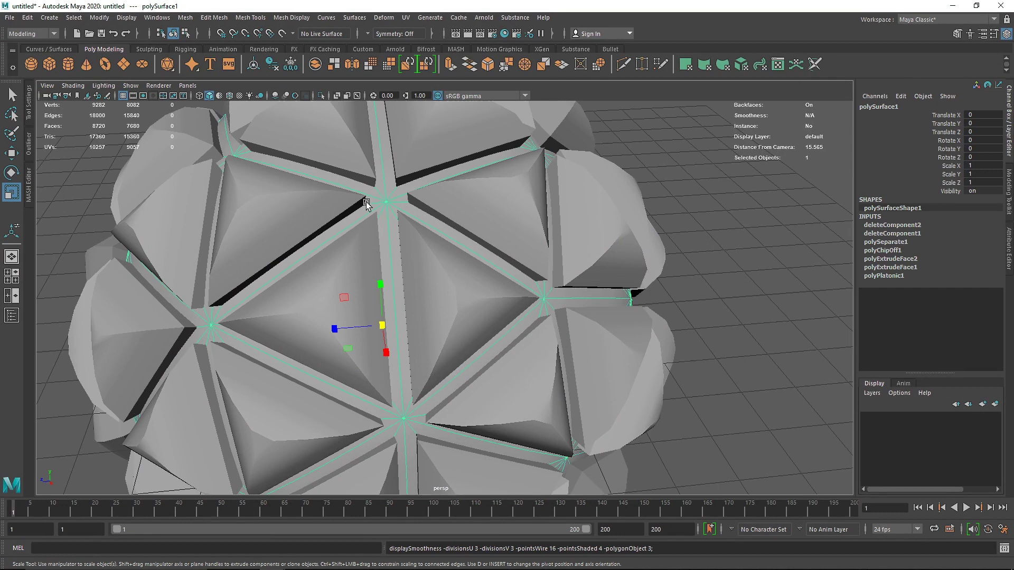
key(ctrl+1)
click(652, 215)
Switch the smooth-previewed frame to face selection and select the three outer faces surrounding one hole
right_drag(373, 215, 374, 233)
click(409, 248)
key(1)
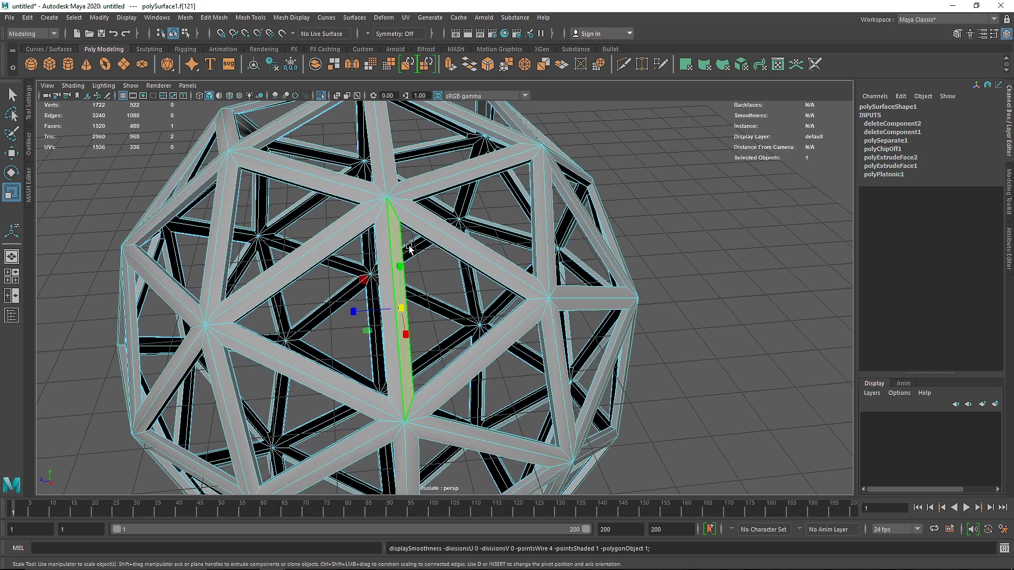
right_drag(427, 255, 407, 244)
click(440, 235)
key(3)
click(421, 229)
shift+click(407, 253)
shift+click(436, 357)
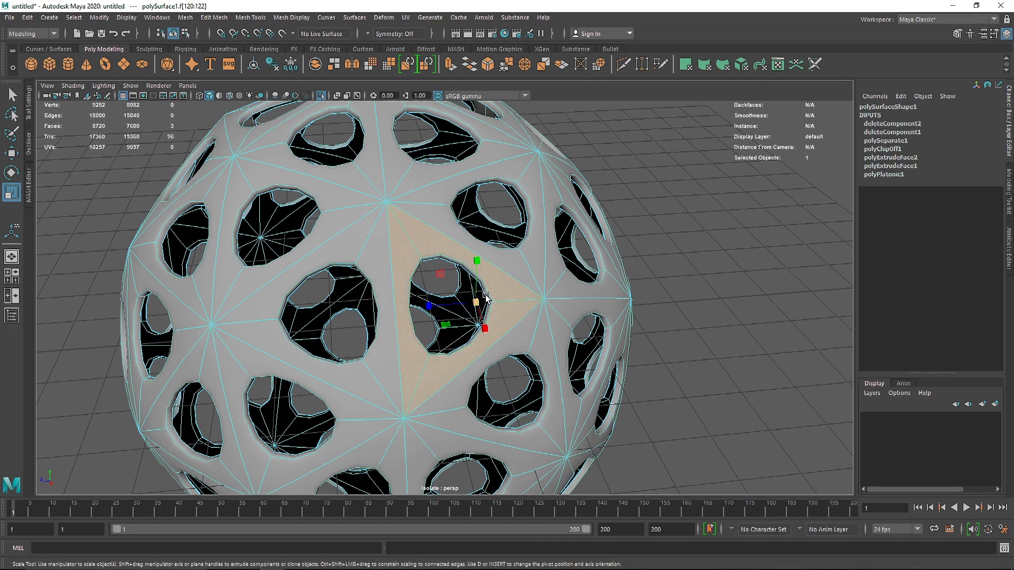
Extrude the three faces around the hole outward with Local Translate Z 0.278
key(ctrl+e)
drag(474, 253, 475, 235)
alt+drag(454, 296, 391, 322)
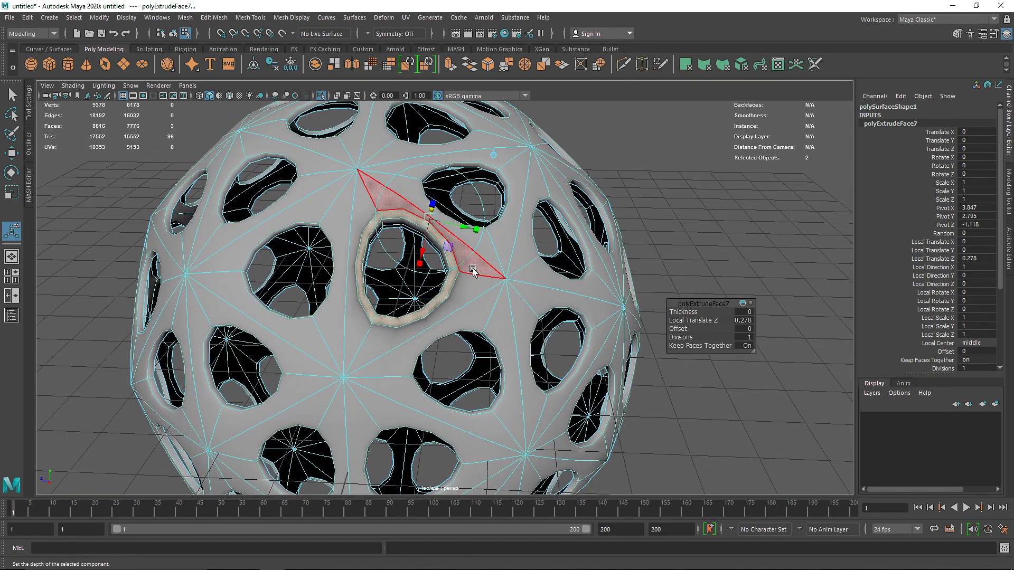
Undo the extrusion around the hole and reselect the three outer faces surrounding it
key(ctrl+z)
key(ctrl+z)
key(ctrl+z)
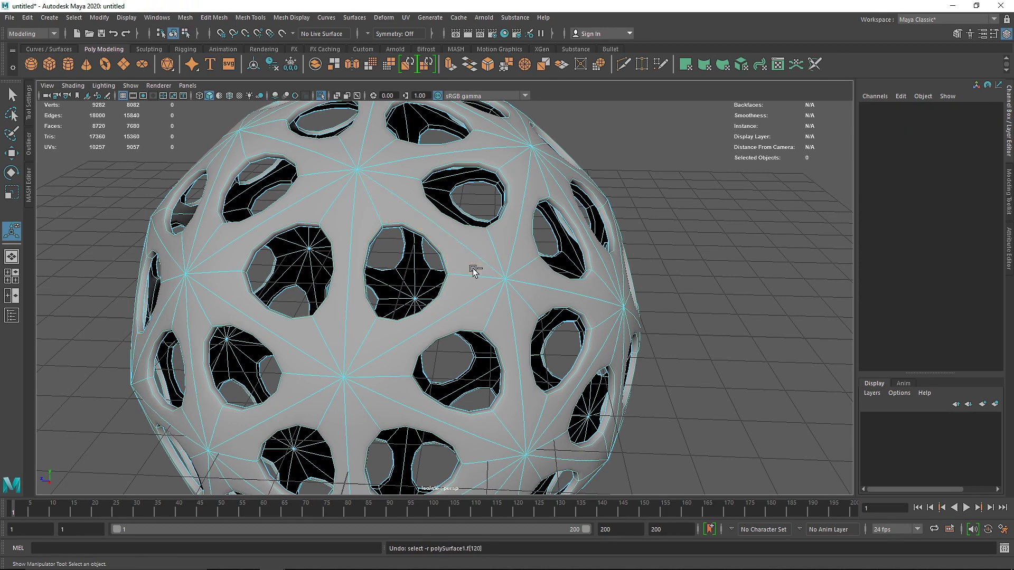
click(374, 243)
shift+click(393, 215)
shift+click(439, 288)
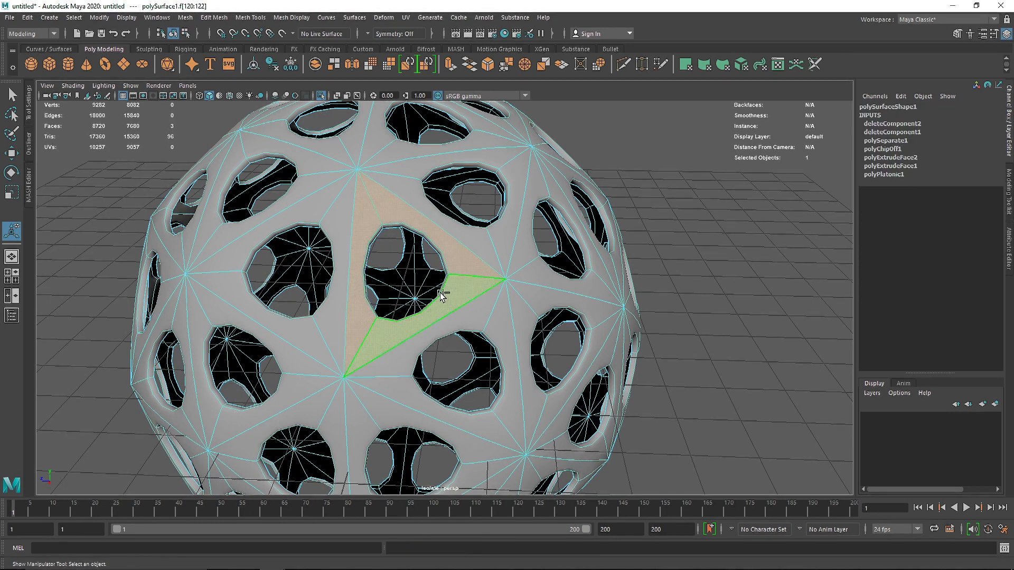
Select all faces similar to the three outer faces around the hole
click(82, 16)
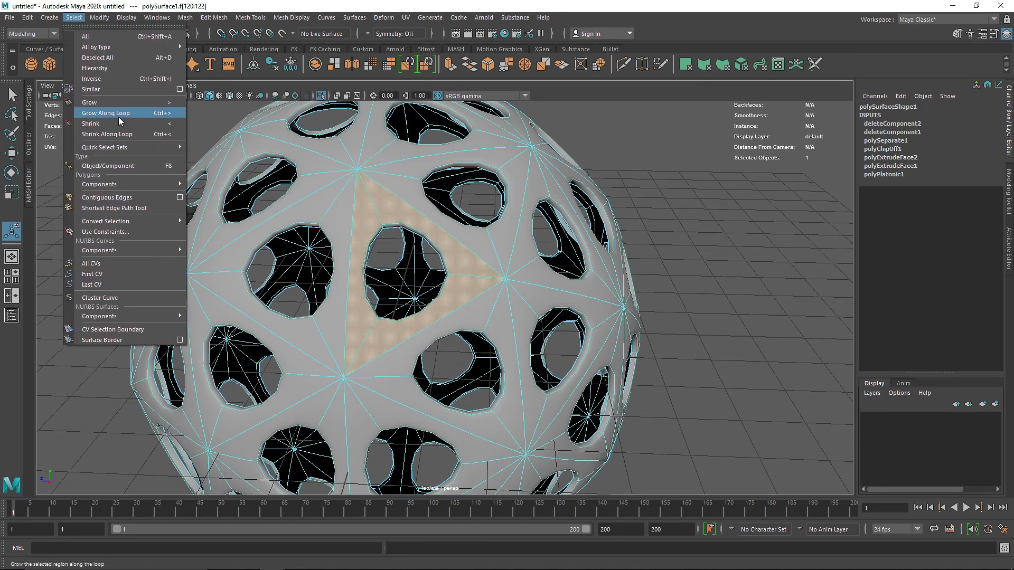
click(110, 91)
alt+drag(290, 218, 327, 227)
scroll(327, 226, down, 3)
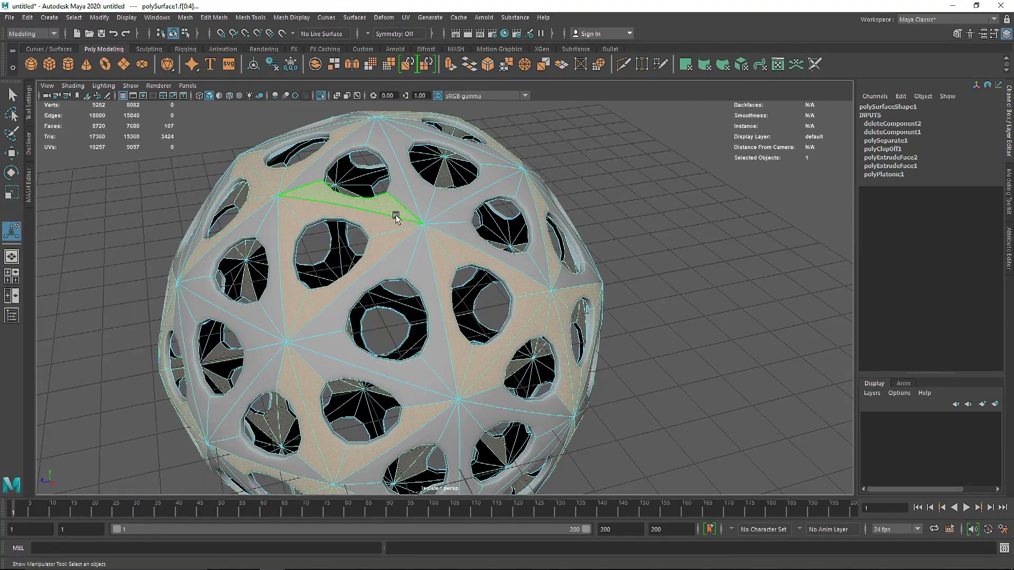
click(438, 240)
shift+click(448, 263)
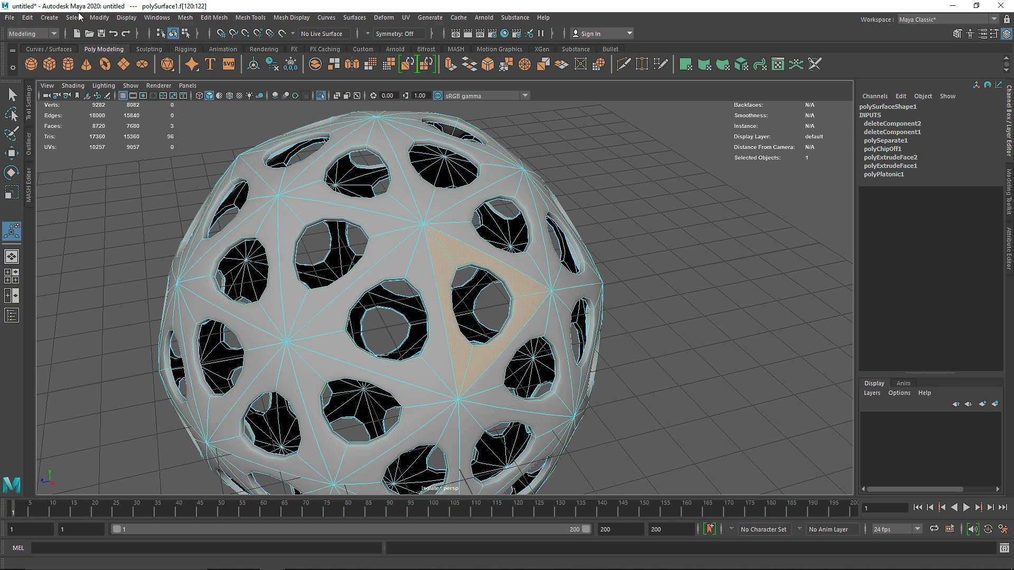
click(74, 17)
click(109, 90)
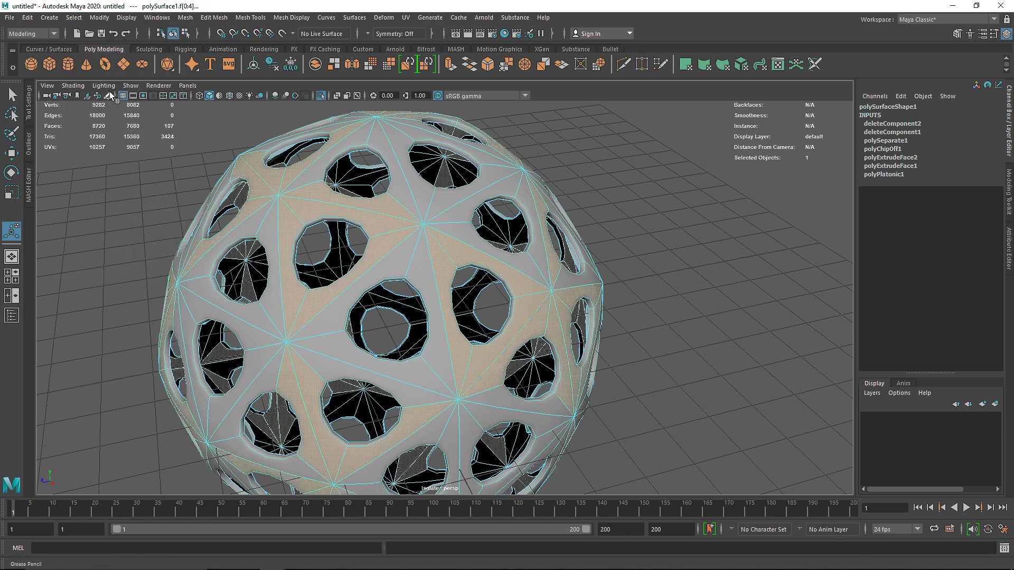
Try extruding the selected faces individually with Keep Faces Together off and a scale of 0.55, and undo those settings
key(ctrl+e)
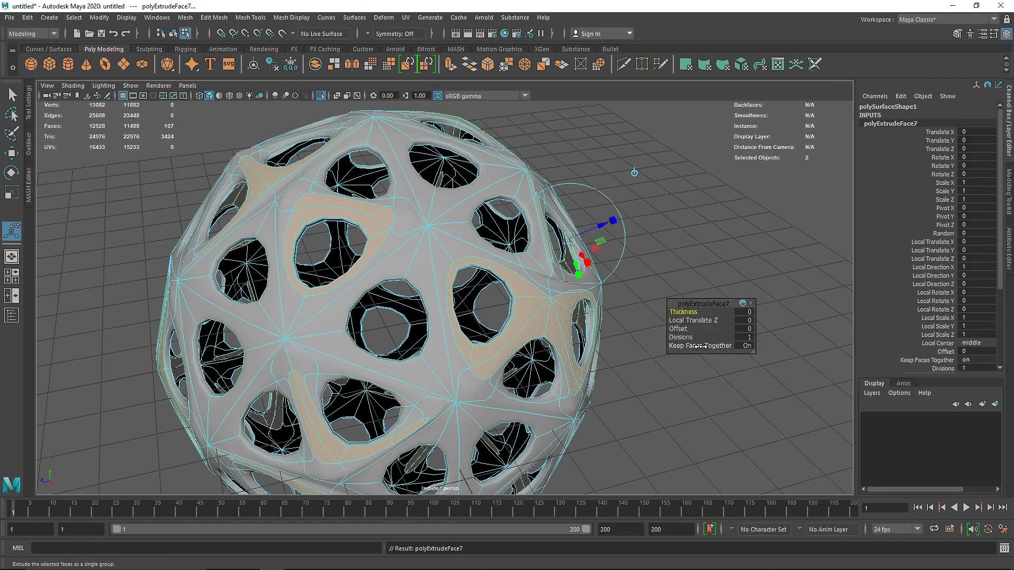
drag(699, 346, 696, 347)
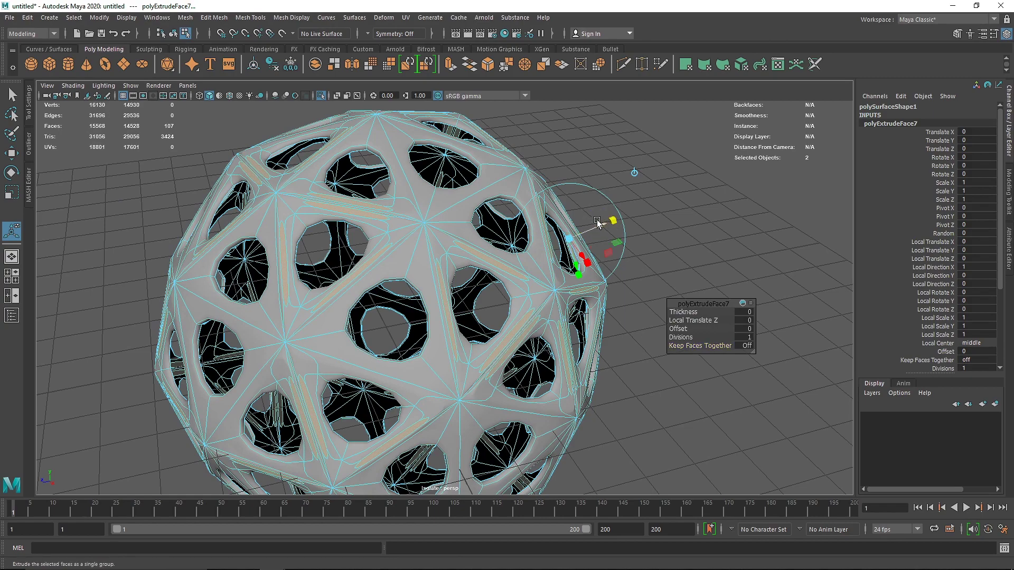
drag(570, 239, 408, 251)
key(ctrl+z)
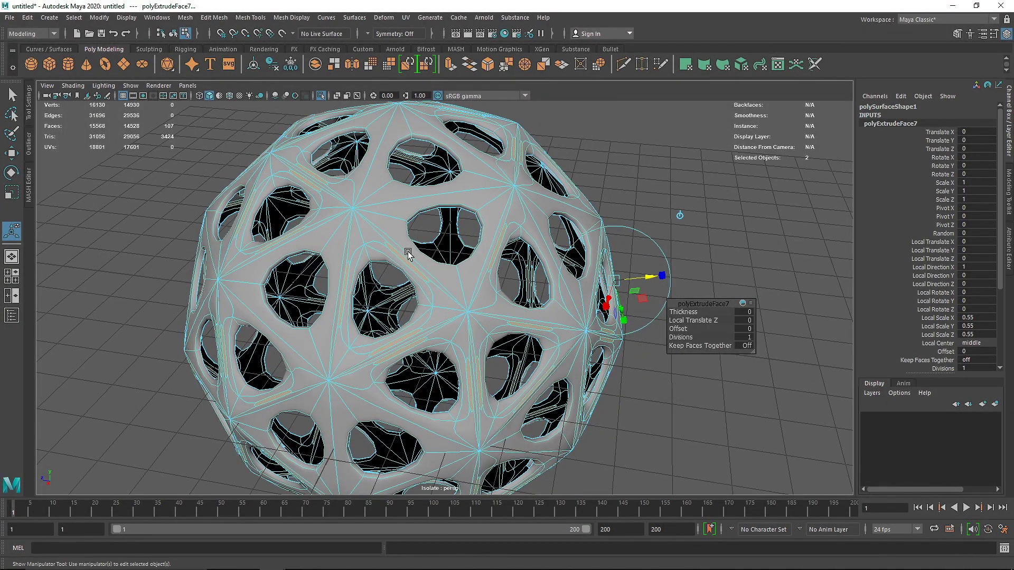
key(ctrl+z)
key(ctrl+z)
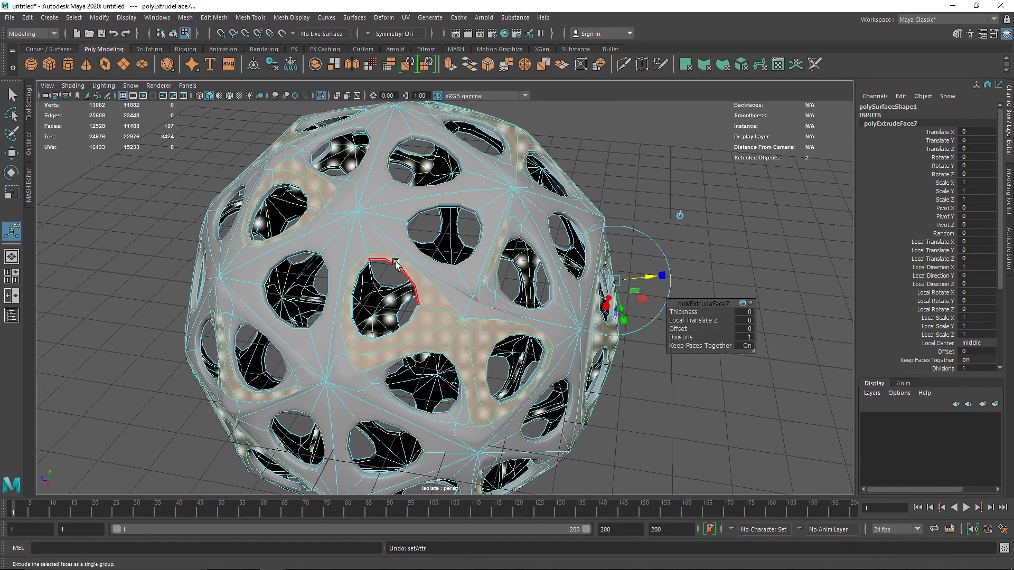
Check one extruded face without the smooth preview, restore the preview and undo the extrusion
click(396, 252)
key(1)
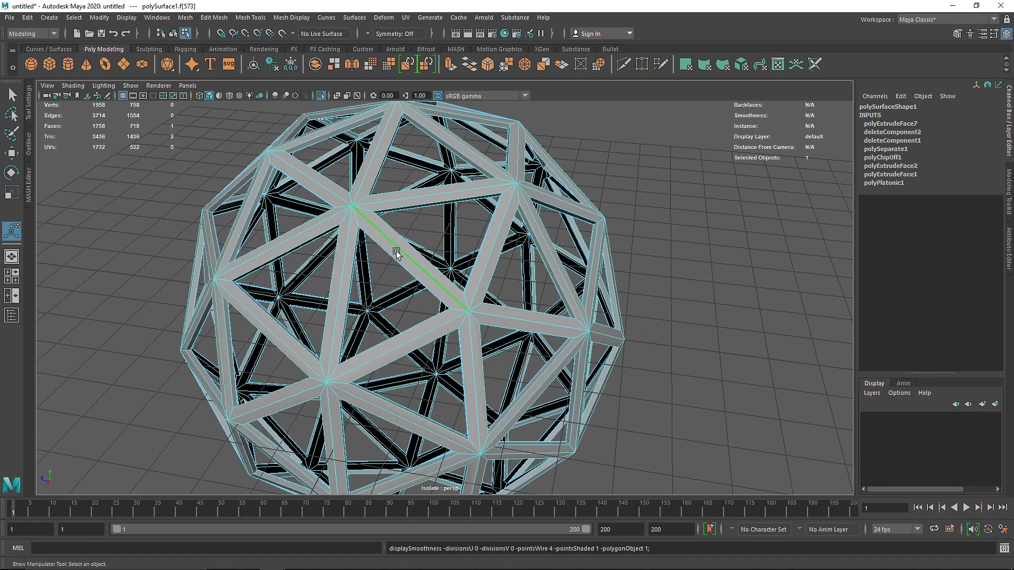
right_drag(396, 252, 401, 268)
key(3)
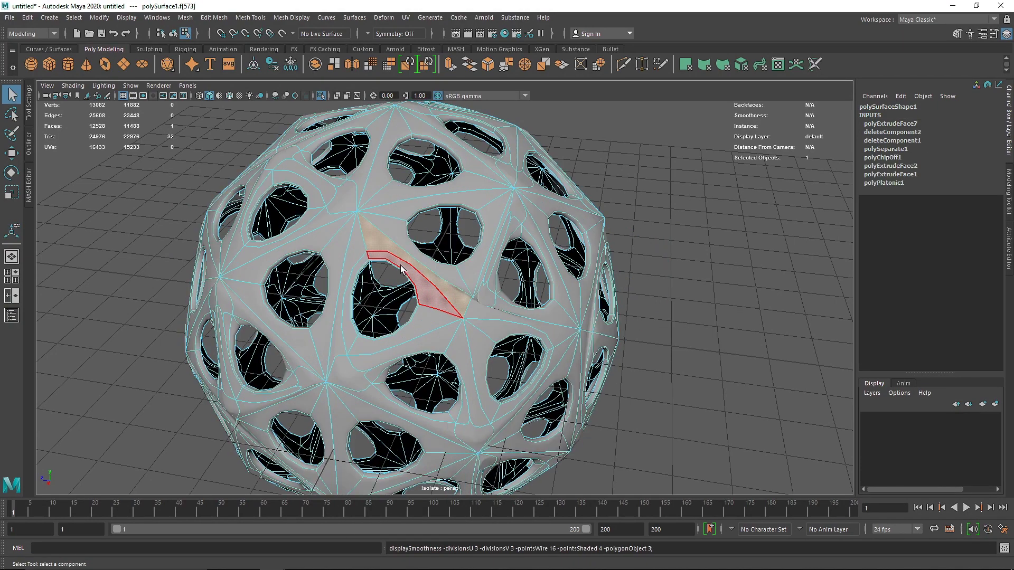
key(ctrl+z)
key(ctrl+z)
key(ctrl+z)
key(ctrl+z)
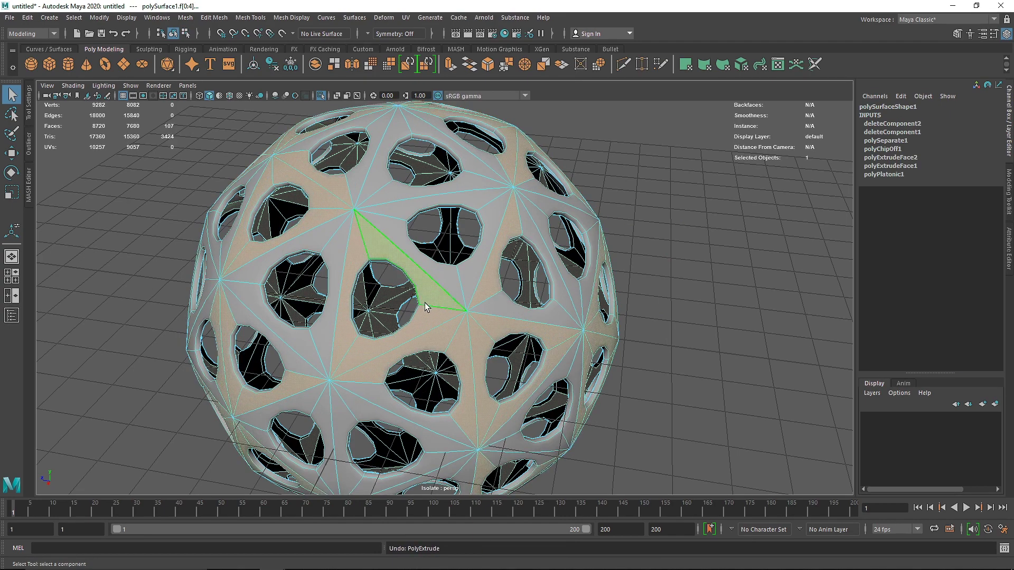
Select the three outer faces around one hole and extend the selection to all similar faces
click(426, 298)
click(426, 312)
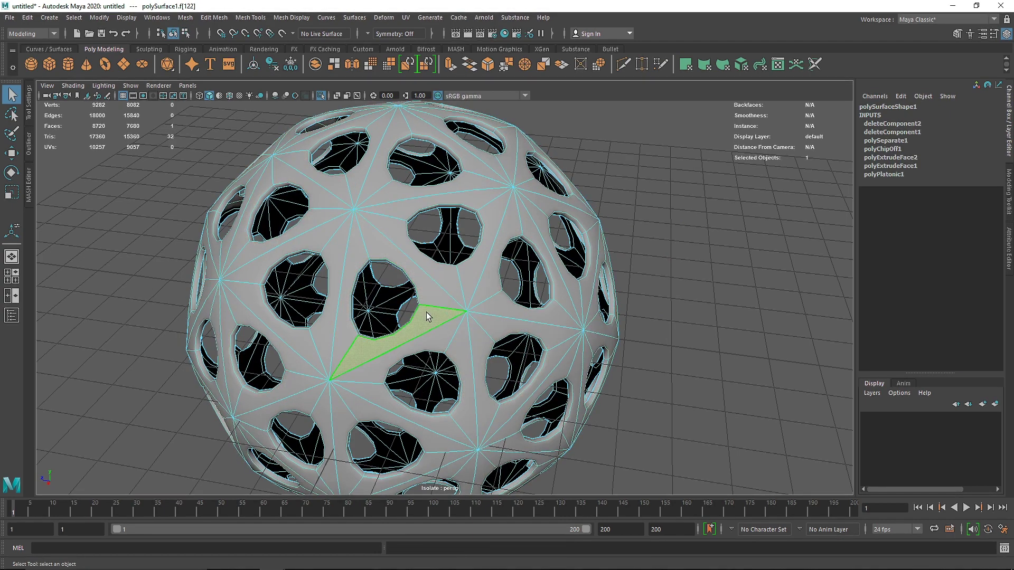
shift+click(344, 301)
shift+click(393, 266)
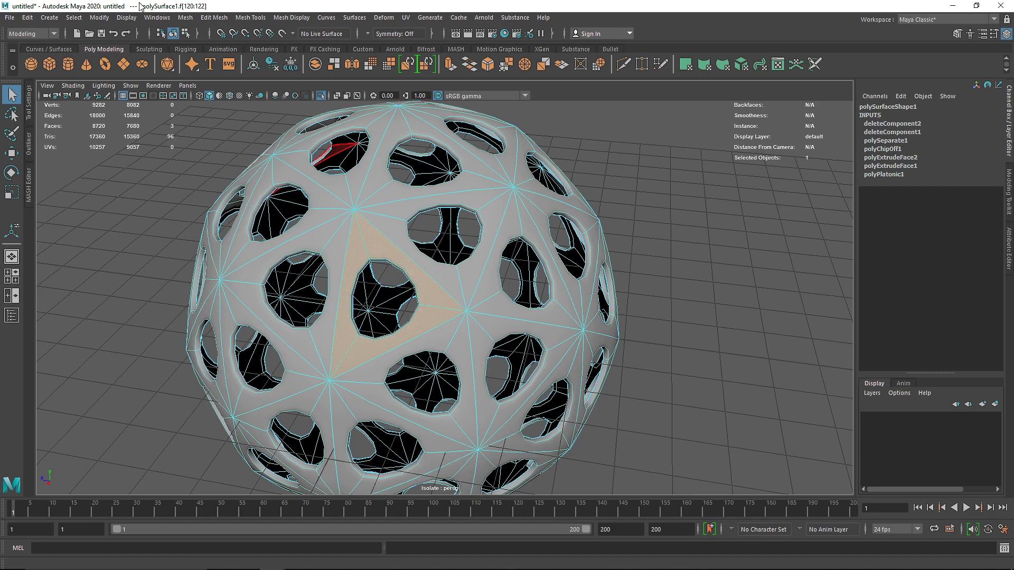
click(80, 17)
click(100, 127)
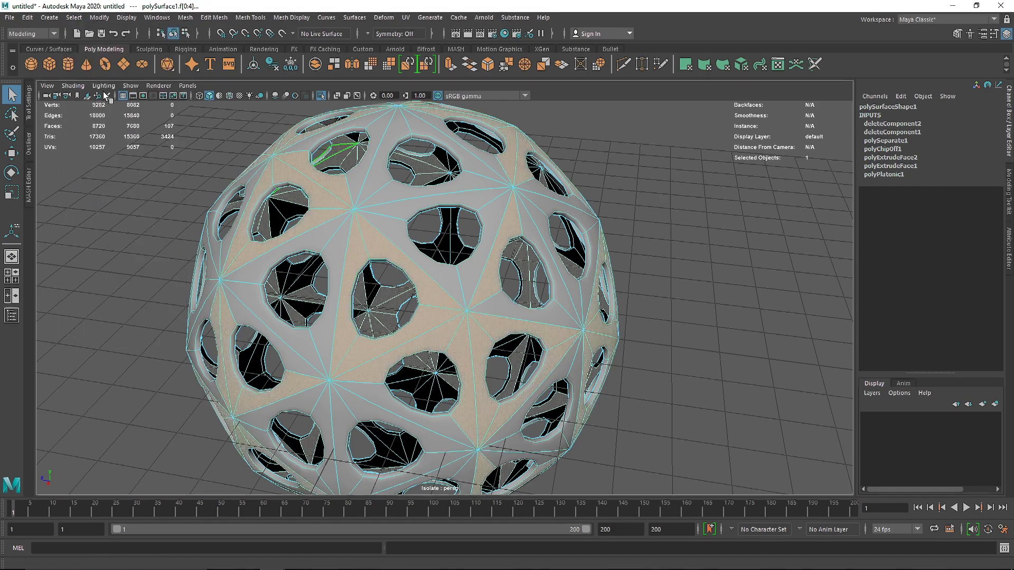
Add the three outer faces around an adjacent unselected hole and select similar faces again
shift+click(368, 223)
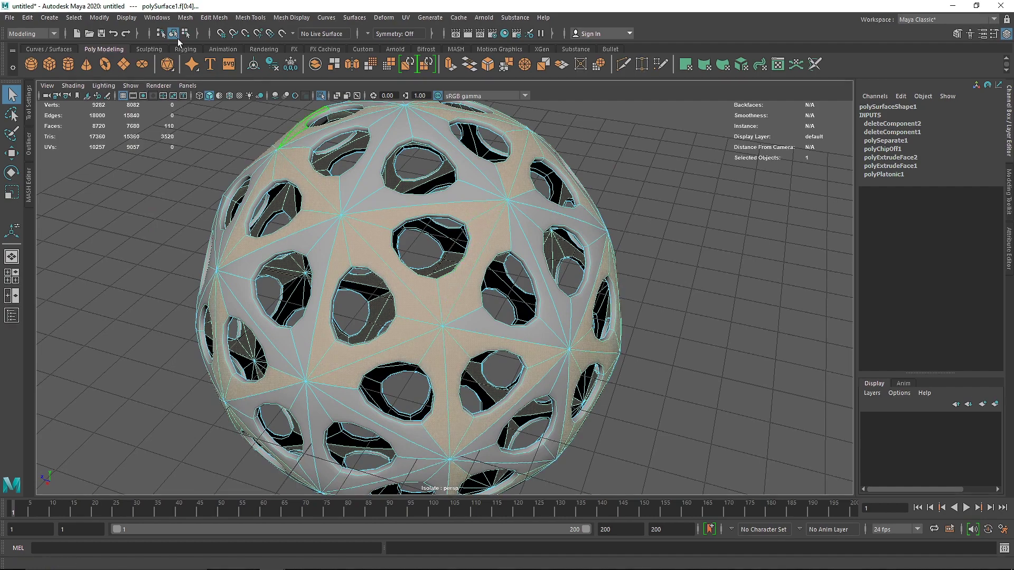
click(79, 17)
click(112, 86)
Add three outer faces around another unselected hole elsewhere on the sphere and include their similar faces
alt+drag(230, 131, 311, 182)
click(388, 206)
key(ctrl+z)
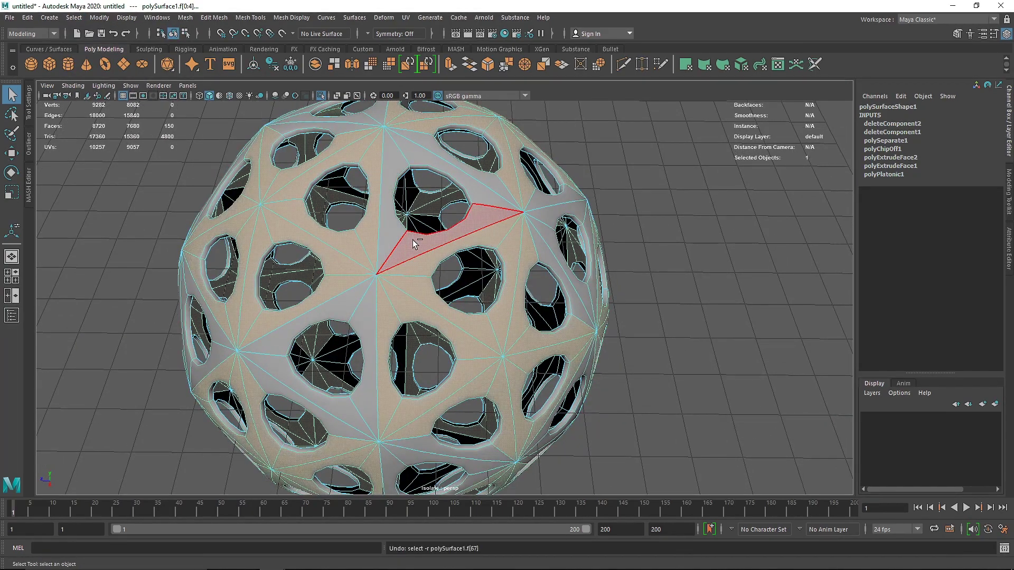
shift+click(414, 244)
shift+click(396, 232)
shift+click(433, 158)
click(74, 18)
click(100, 83)
Add the outer faces around a further unselected hole to the selection and extend it to similar faces
alt+drag(279, 171, 337, 189)
shift+click(335, 188)
shift+click(333, 177)
shift+click(331, 147)
click(74, 17)
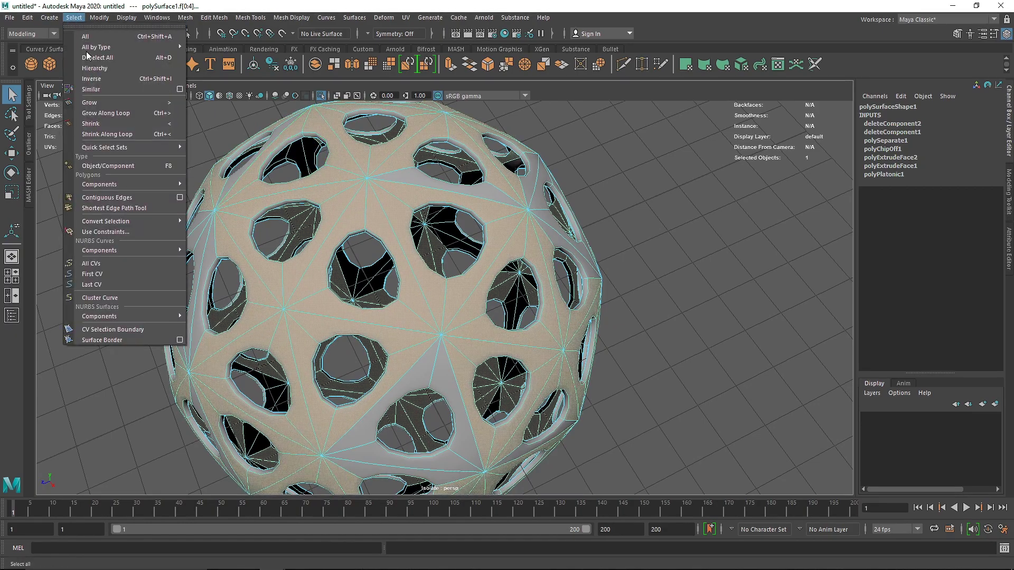
click(111, 81)
Complete the selection of the frame's outer faces by adding a remaining unselected face and selecting its similar faces
alt+drag(338, 190, 376, 167)
scroll(375, 172, down, 5)
alt+drag(343, 224, 362, 271)
scroll(362, 270, up, 5)
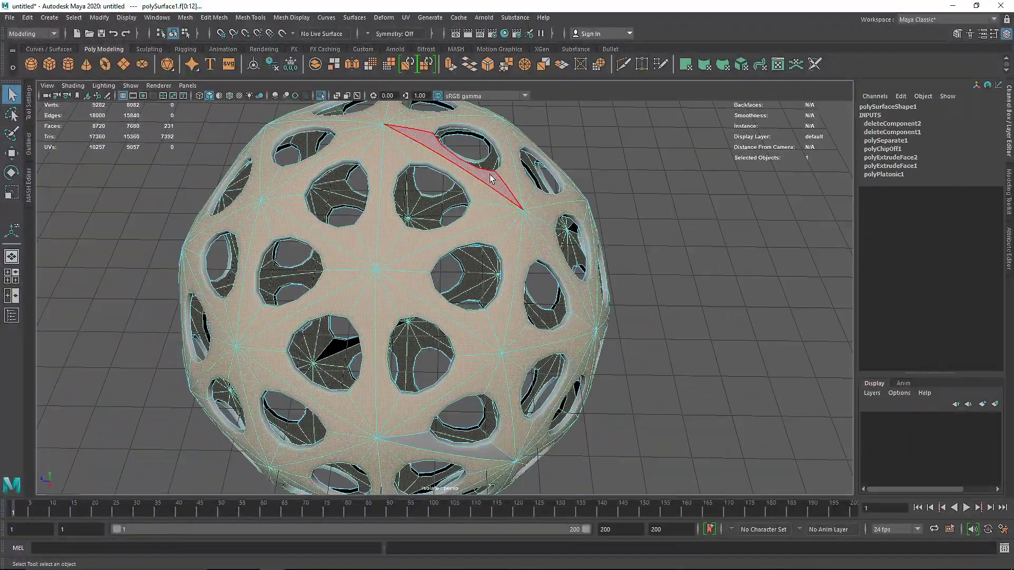
shift+click(491, 173)
alt+drag(509, 287, 453, 236)
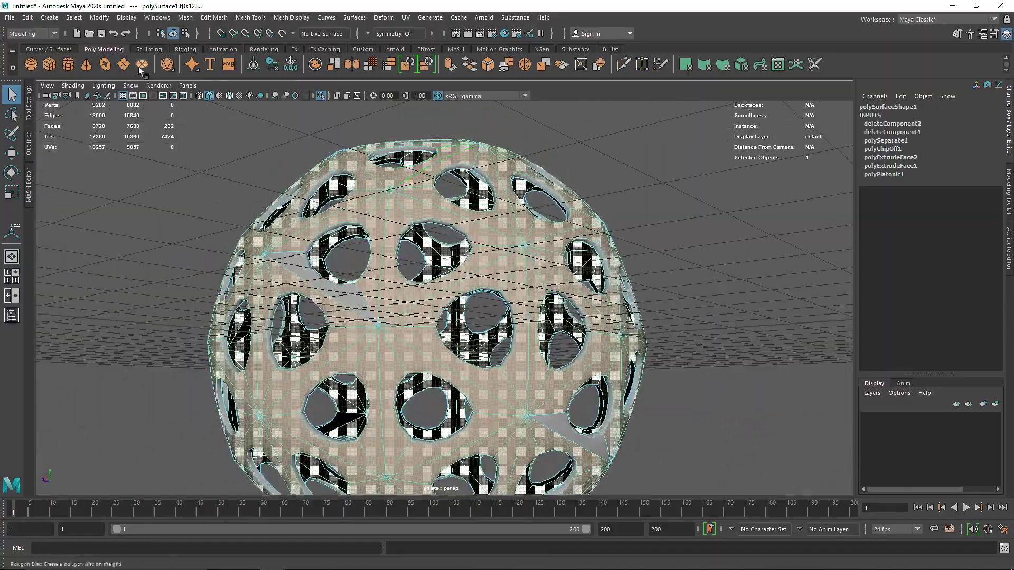
click(73, 18)
click(103, 104)
alt+drag(296, 201, 523, 265)
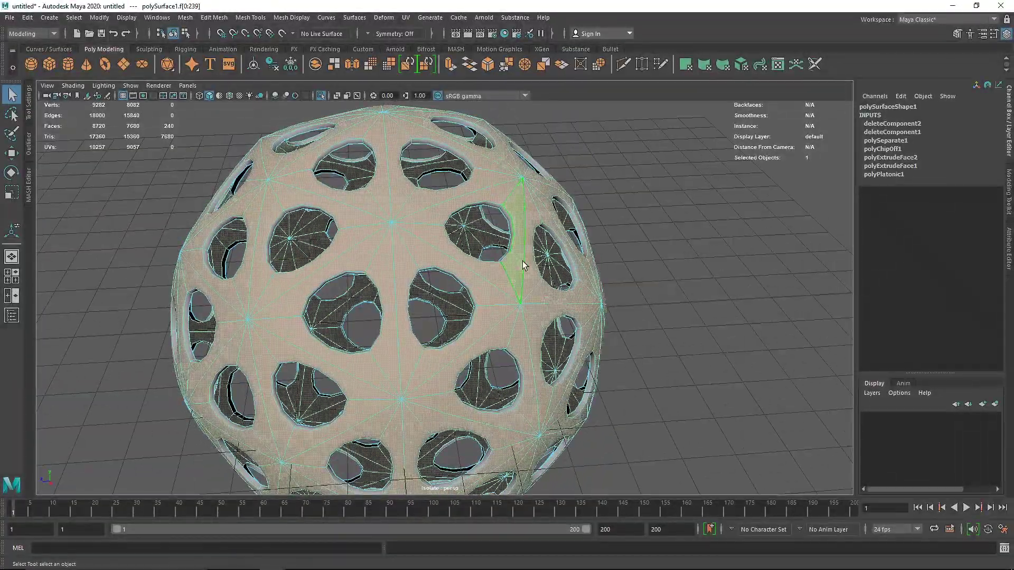
Extrude all selected outer faces individually with Keep Faces Together off and Local Translate Z 0.227
key(ctrl+e)
drag(713, 347, 665, 316)
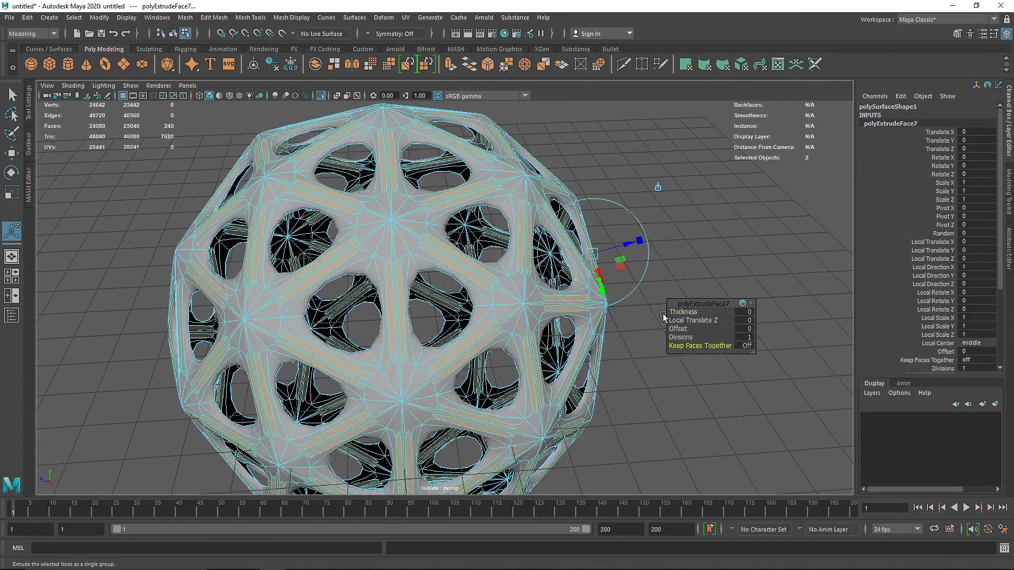
drag(621, 246, 636, 244)
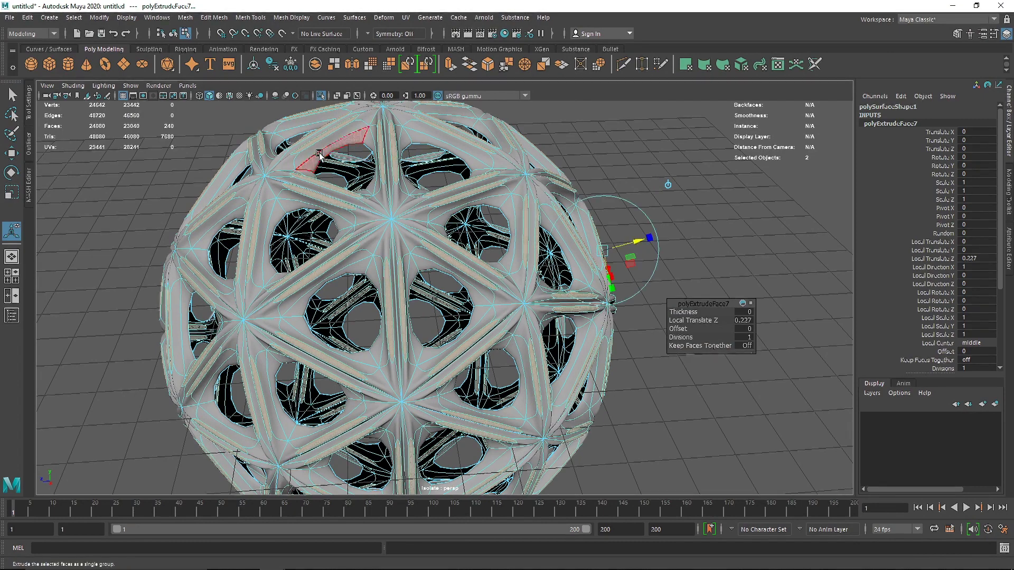
Return to object mode, select the frame mesh and turn off its smooth preview
key(q)
key(F8)
click(674, 154)
alt+drag(674, 155, 509, 193)
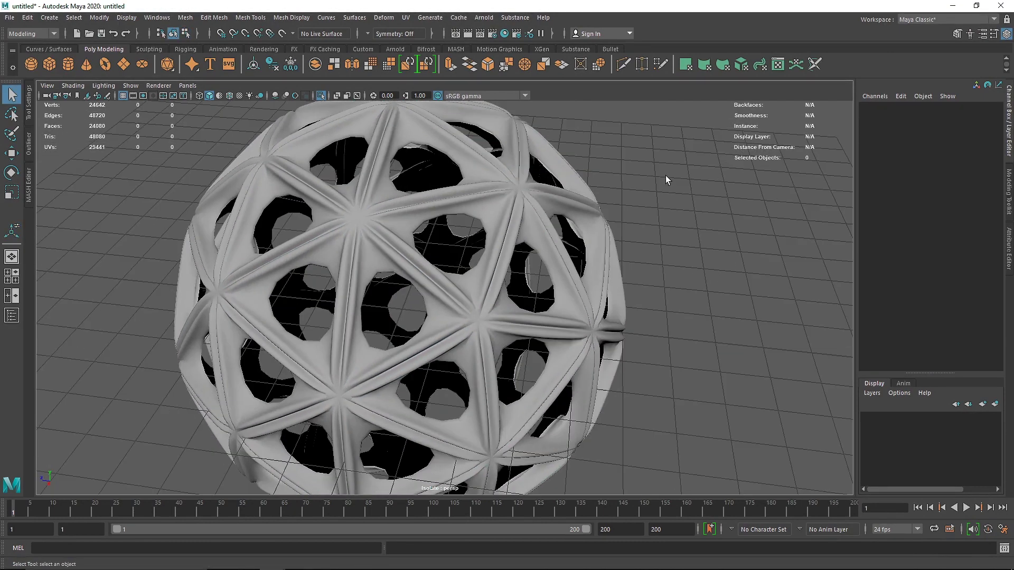
click(540, 181)
key(1)
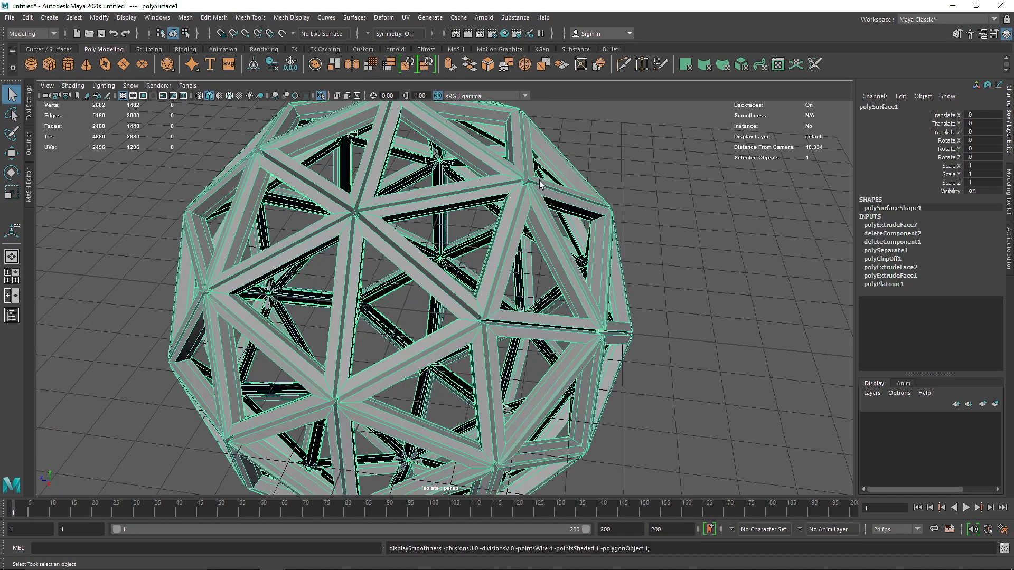
Apply Smooth to the frame mesh, raise its Divisions beyond 3 and deselect it
click(186, 19)
click(207, 137)
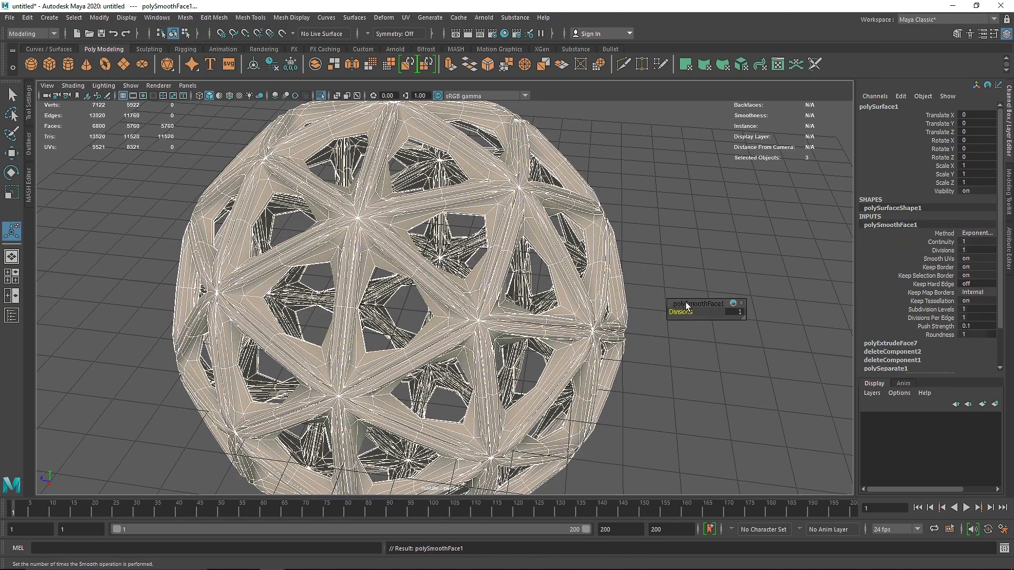
drag(686, 312, 696, 314)
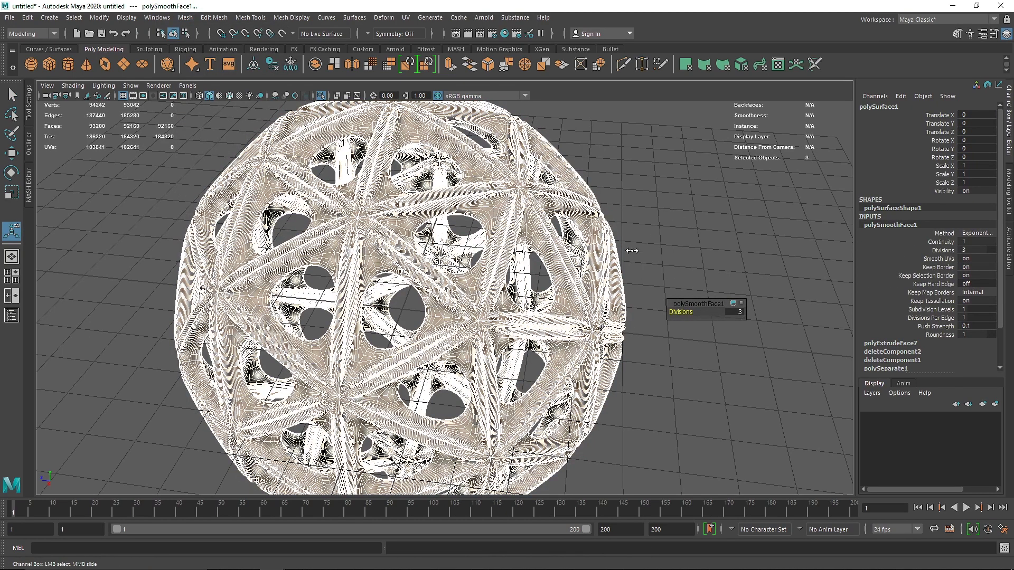
click(650, 309)
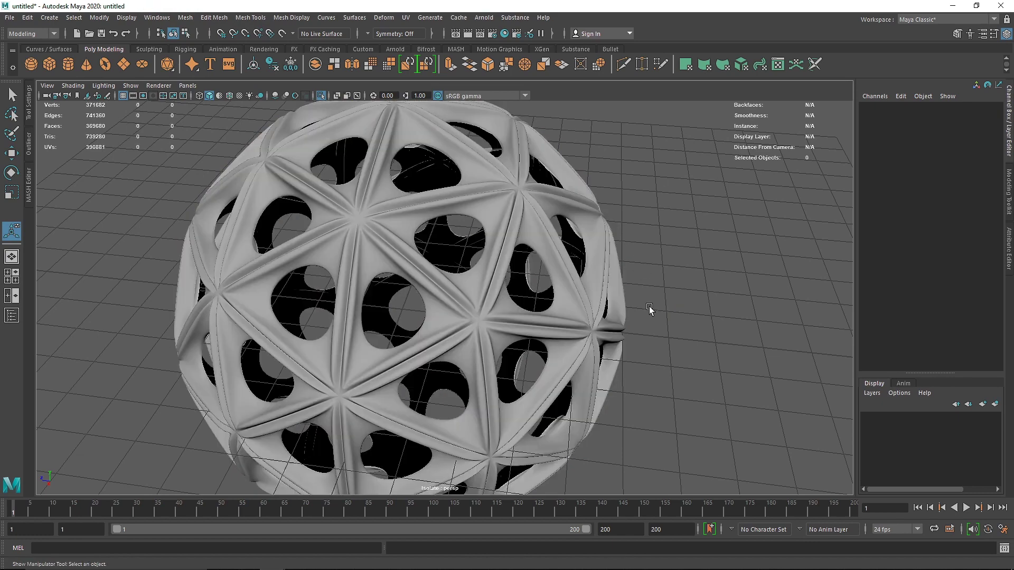
Exit the isolated view to show all objects and select the panel mesh
alt+drag(509, 256, 460, 199)
click(460, 198)
click(657, 199)
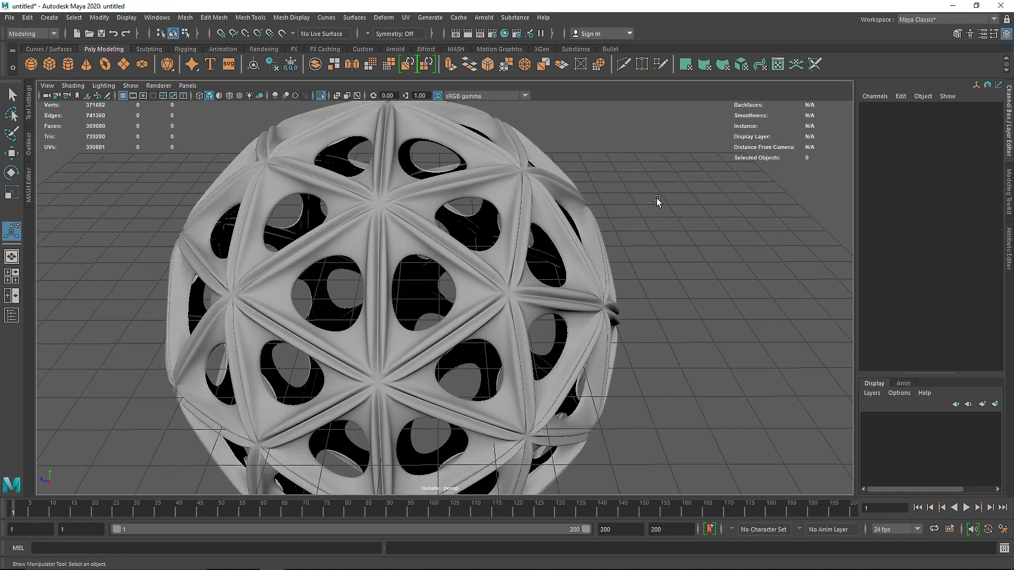
alt+drag(657, 197, 483, 200)
click(483, 200)
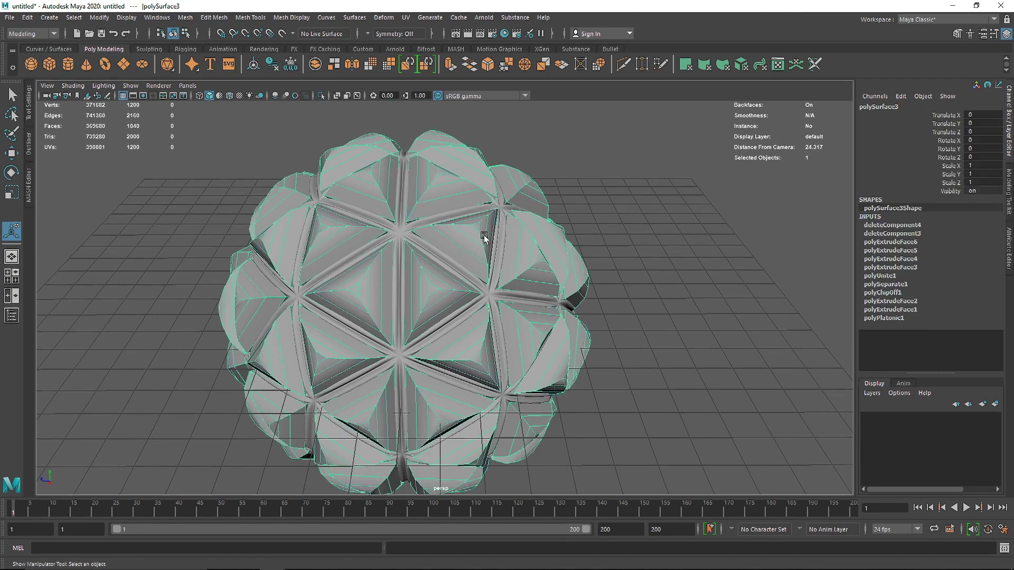
Apply Smooth to the panel mesh with 3 Divisions and deselect it
click(185, 18)
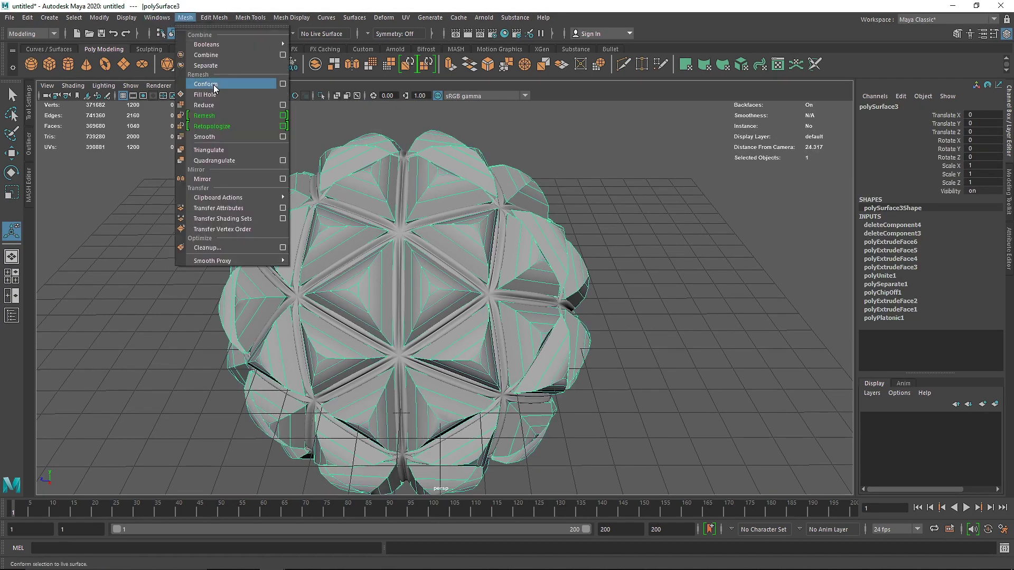
click(214, 137)
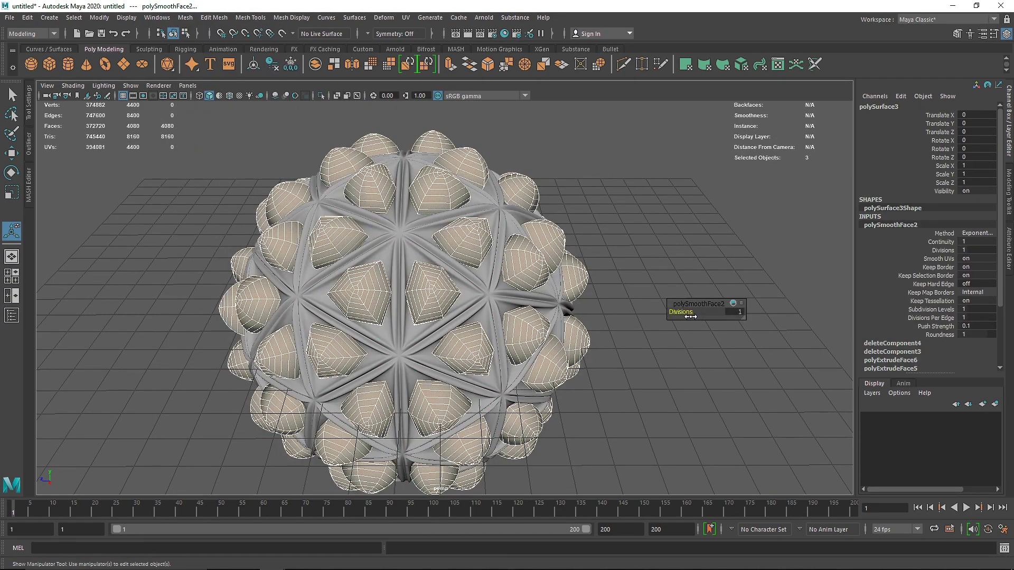
drag(690, 313, 688, 312)
scroll(568, 243, up, 3)
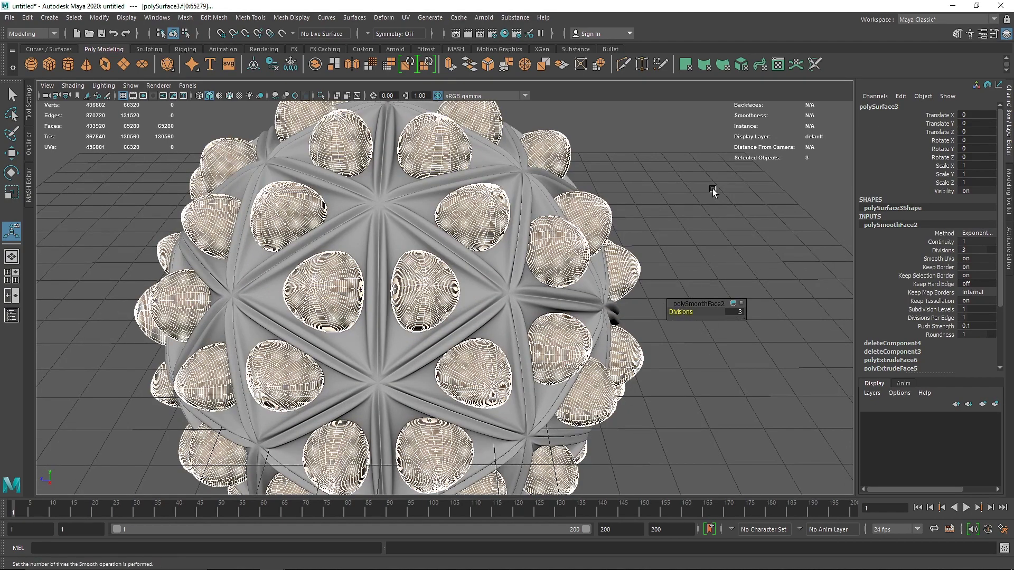
click(712, 190)
Scale the panel mesh uniformly to 0.97 so the raised panels sit deeper in the frame, and deselect it
click(457, 224)
alt+drag(455, 226, 426, 301)
key(r)
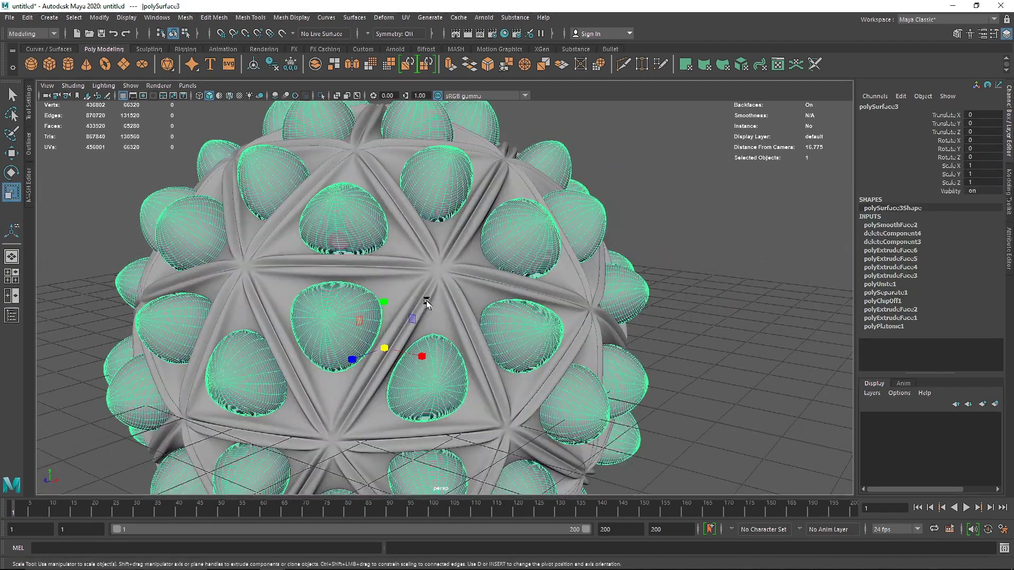
drag(385, 347, 348, 349)
scroll(338, 351, up, 6)
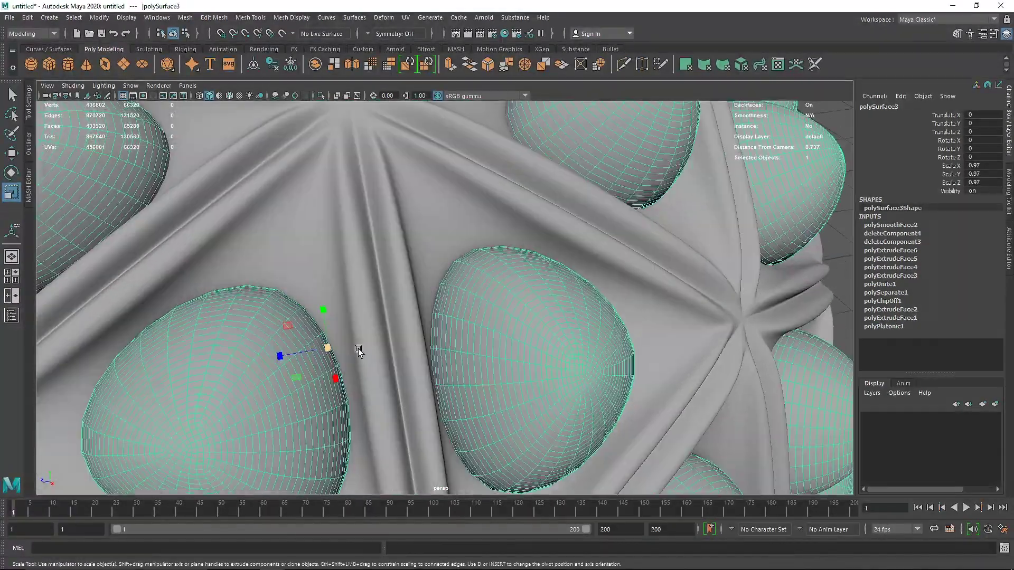
scroll(349, 339, down, 8)
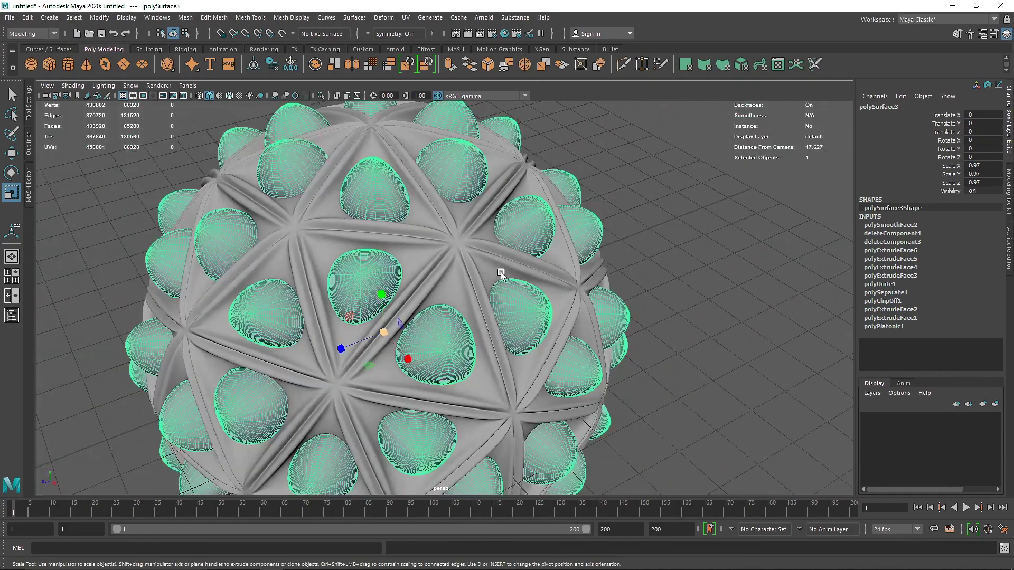
click(528, 217)
alt+drag(528, 217, 410, 255)
click(356, 289)
alt+drag(356, 289, 473, 291)
click(478, 260)
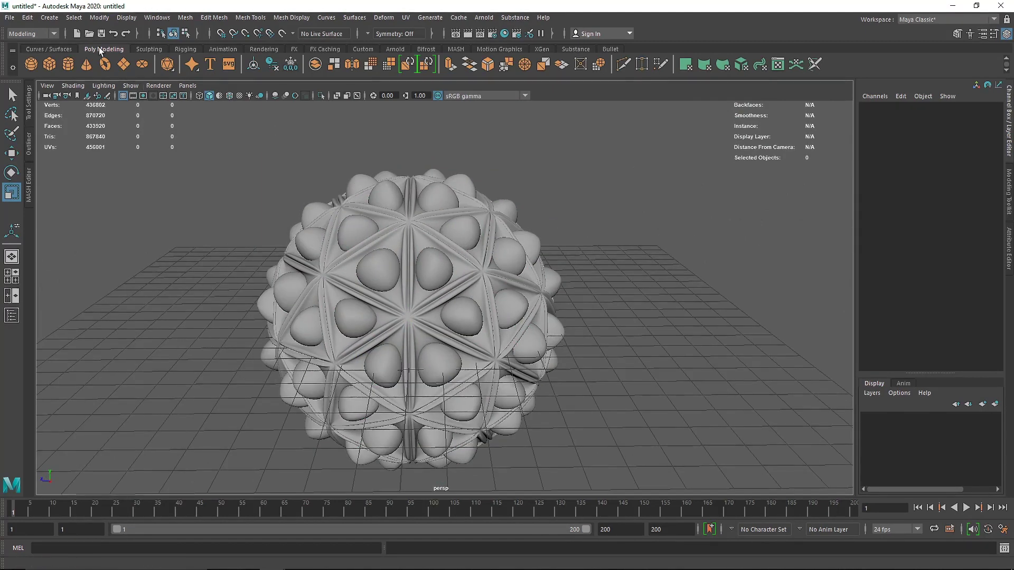
Create a new camera at the grid origin and activate the Move tool for it
click(53, 18)
mouse_move(135, 90)
click(198, 96)
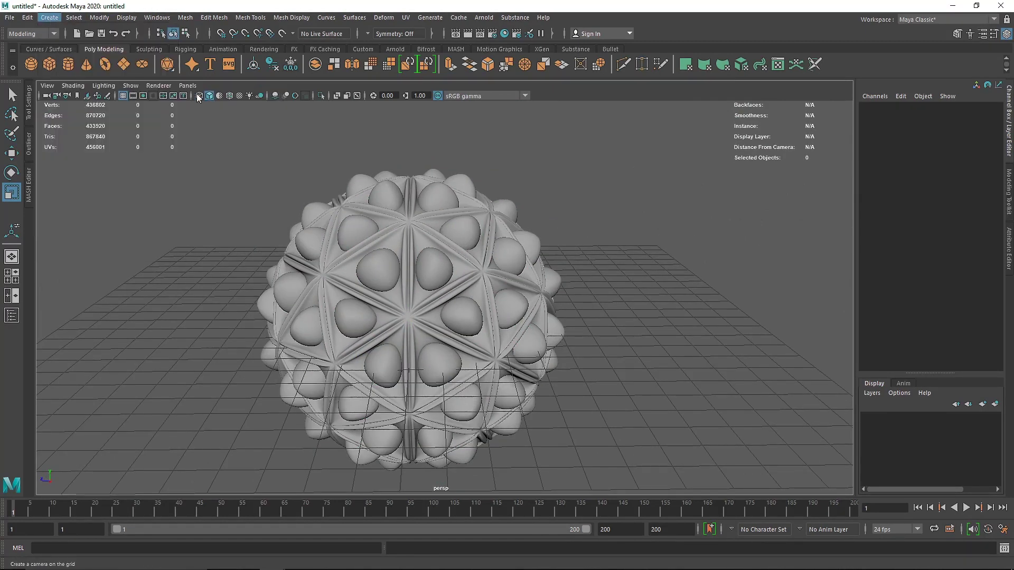
scroll(446, 281, down, 5)
alt+drag(447, 280, 180, 383)
key(w)
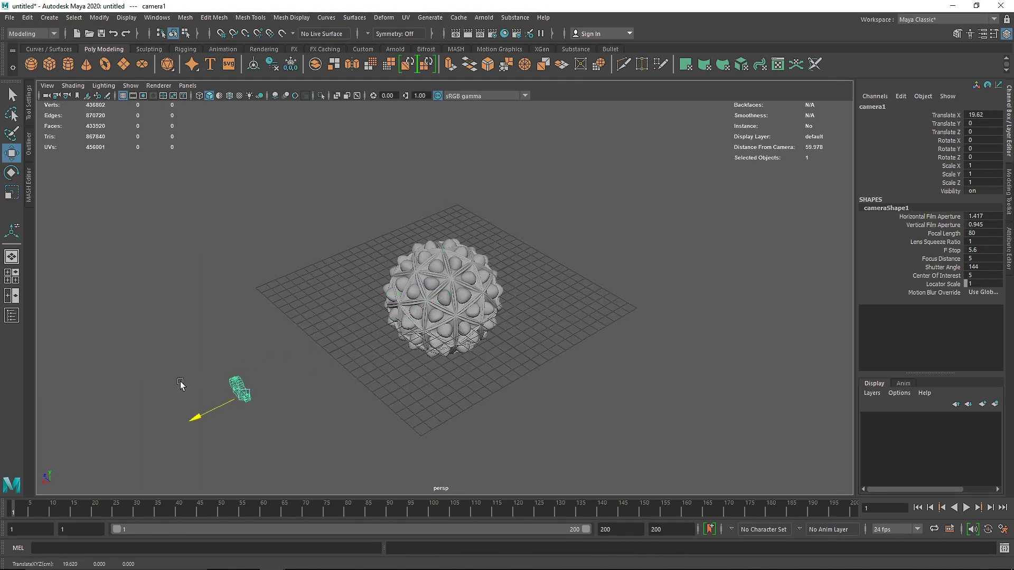
drag(256, 381, 272, 373)
alt+drag(248, 376, 369, 382)
key(ctrl+z)
Look through camera1 and move it back along Z to Translate Z 71
drag(384, 291, 384, 291)
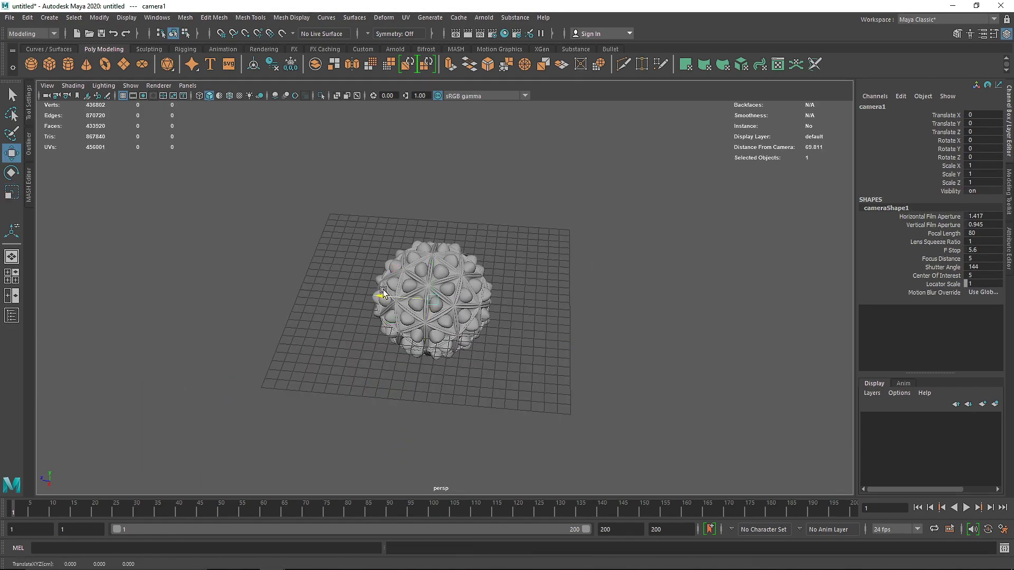
alt+drag(106, 305, 290, 256)
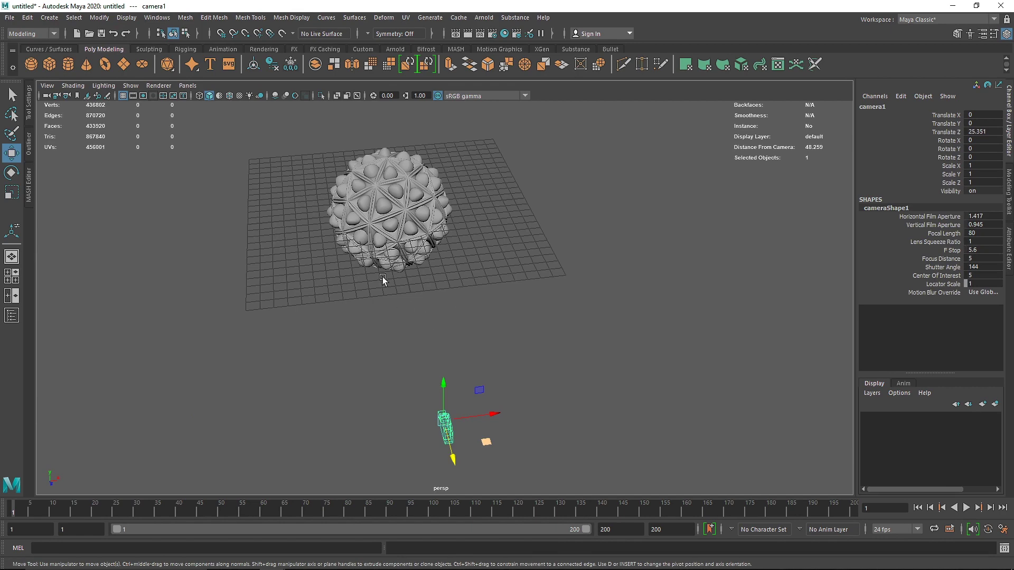
click(189, 85)
click(307, 99)
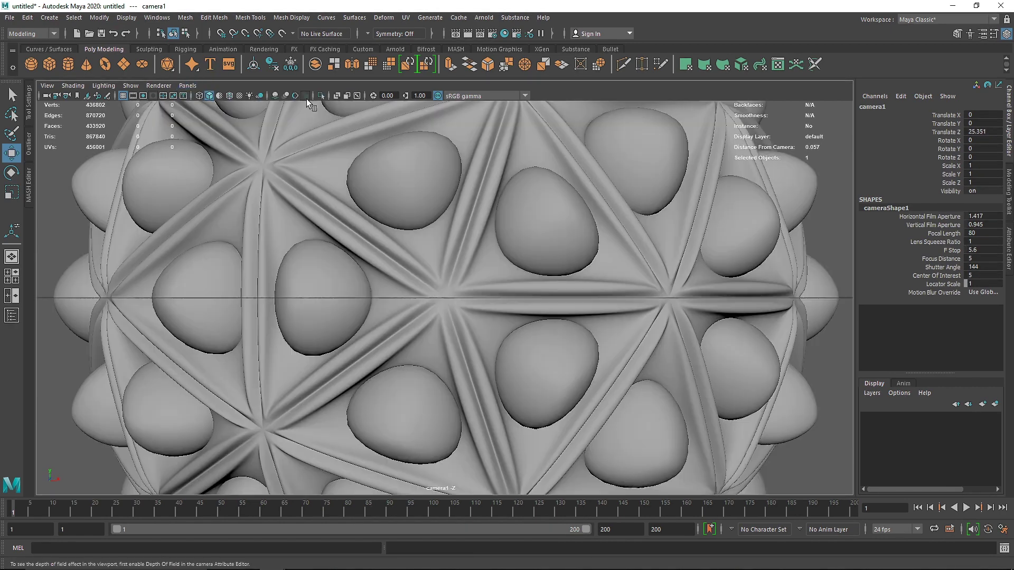
middle_drag(967, 131, 998, 132)
Set the render image size preset to 1k_Square and show the resolution gate in the camera view
click(494, 34)
scroll(677, 368, down, 6)
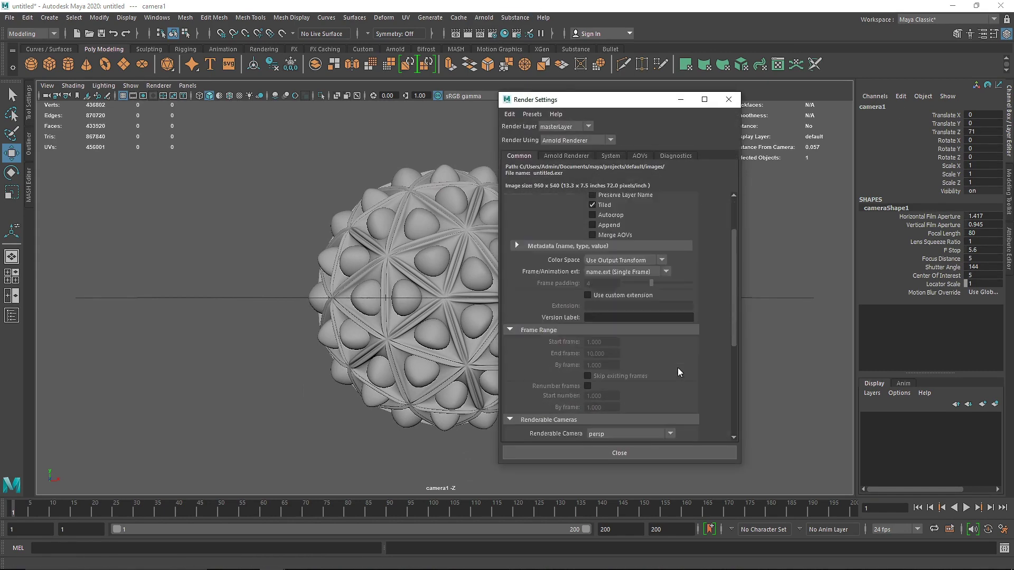
click(621, 351)
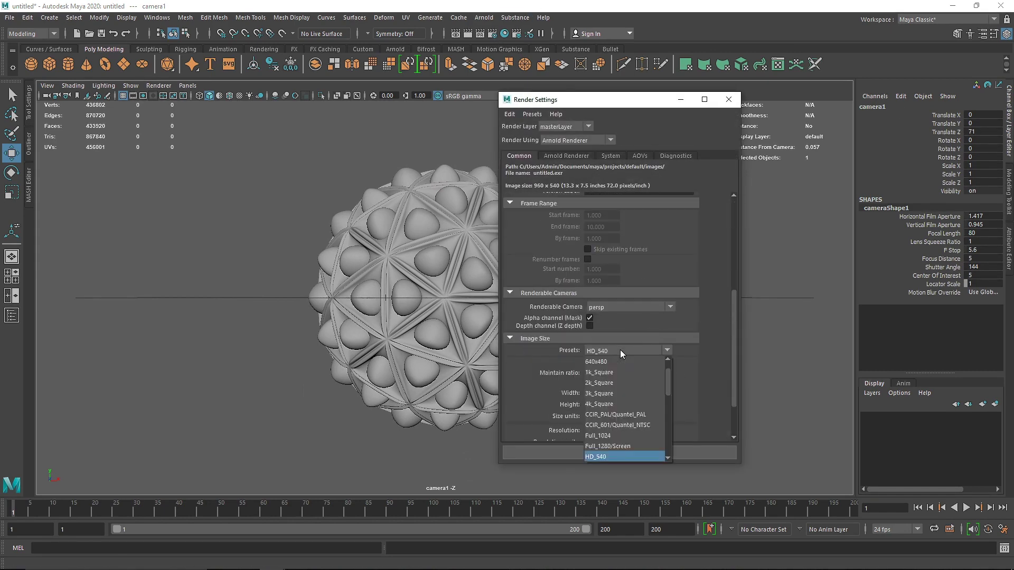
click(602, 373)
click(729, 103)
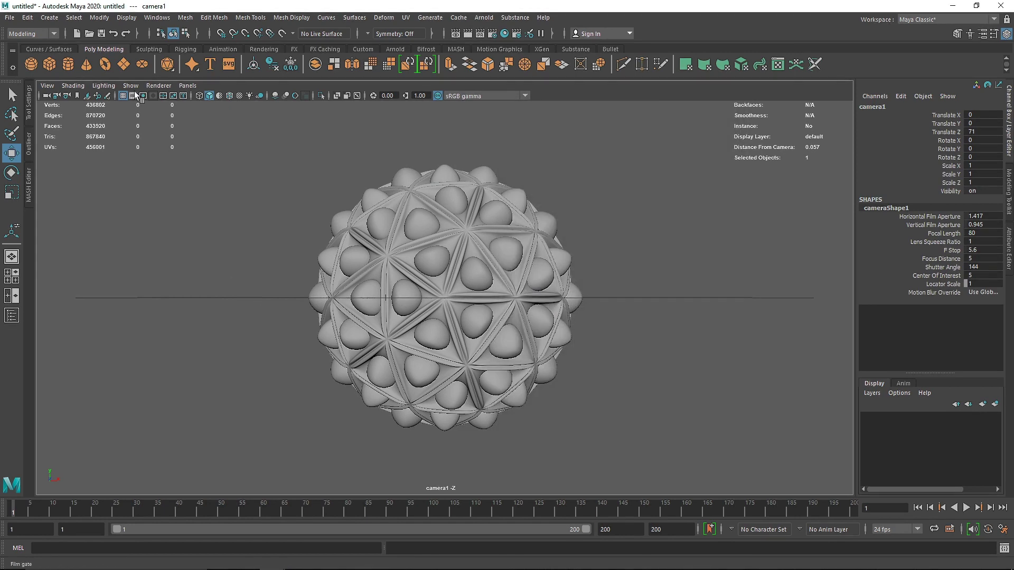
click(143, 96)
Set the camera's Translate Z to 60 to frame the sphere more tightly, and deselect the camera
key(ctrl+a)
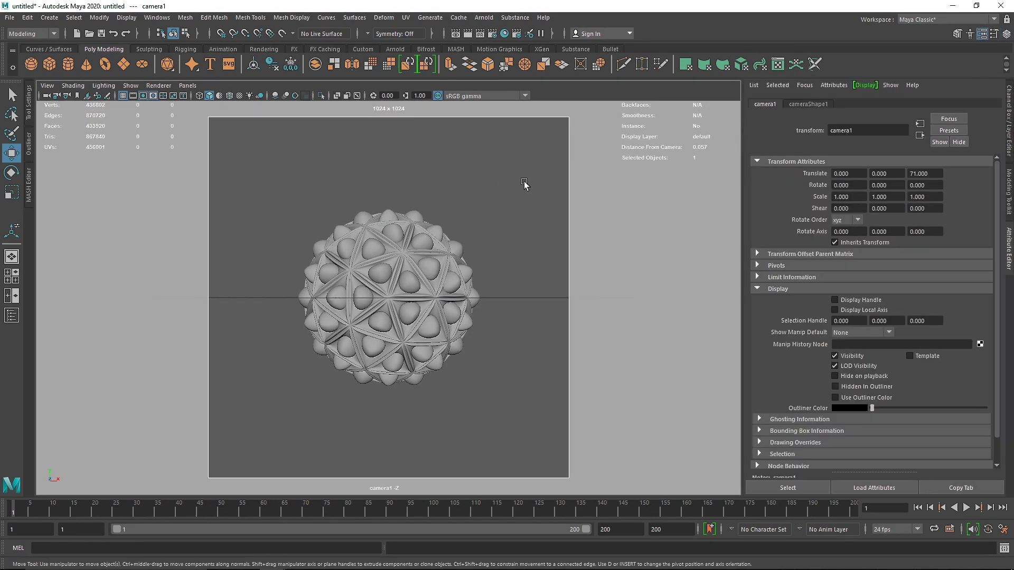
key(ctrl+a)
middle_drag(980, 129, 919, 129)
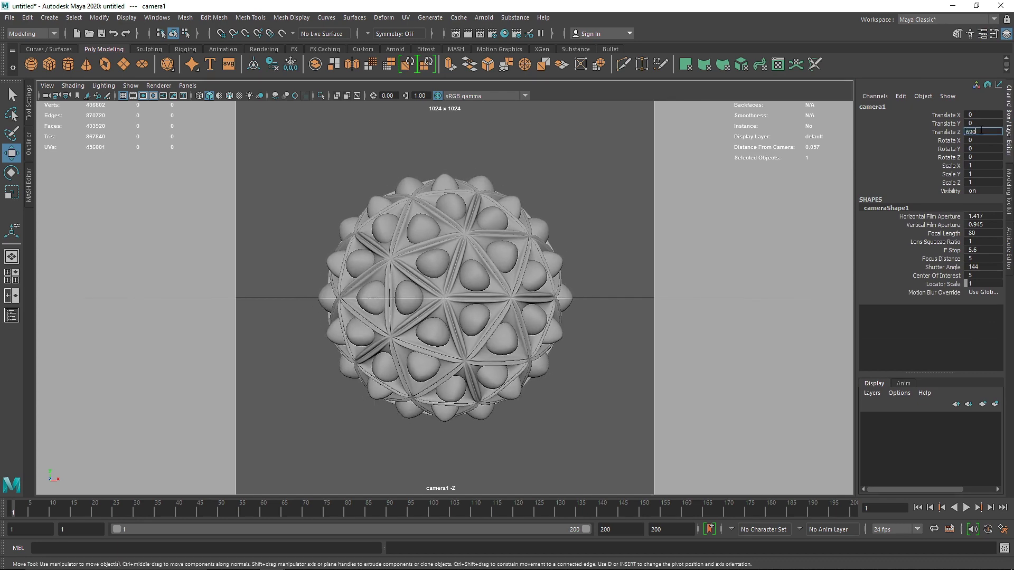
key(Return)
key(Return)
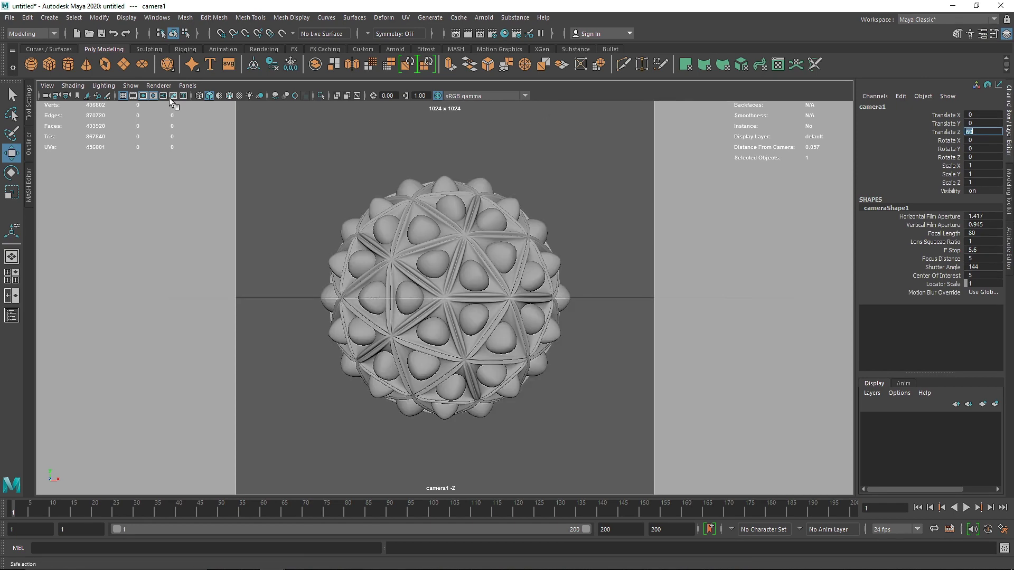
click(359, 160)
Look at the sphere from the perspective view and return to the camera1 view
key(space)
drag(458, 229, 462, 138)
alt+drag(409, 184, 345, 192)
alt+middle_drag(401, 197, 391, 219)
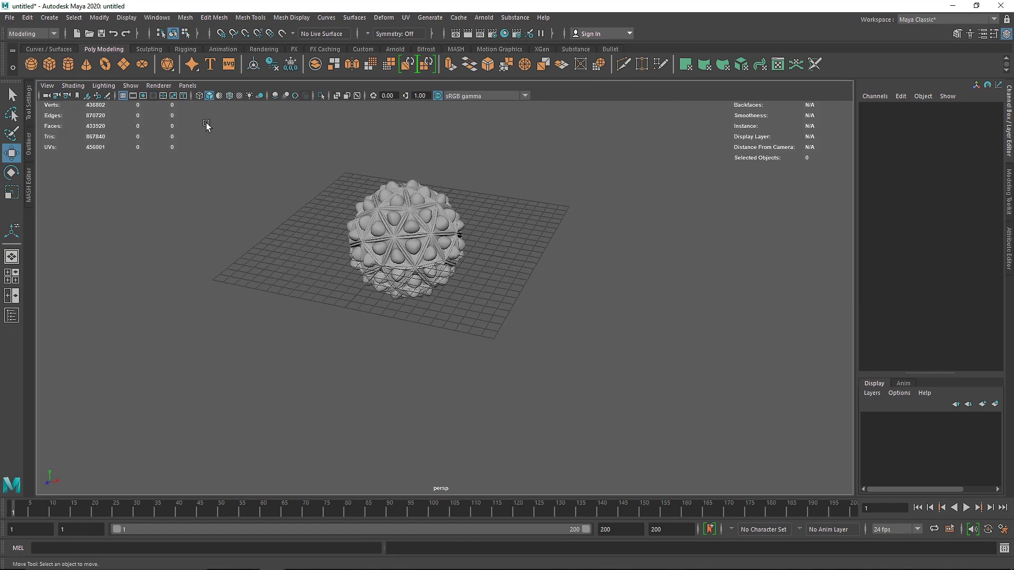
click(187, 85)
mouse_move(254, 94)
click(299, 94)
Start rendering the sphere in the Arnold RenderView and adjust the width of the docked render pane
click(395, 49)
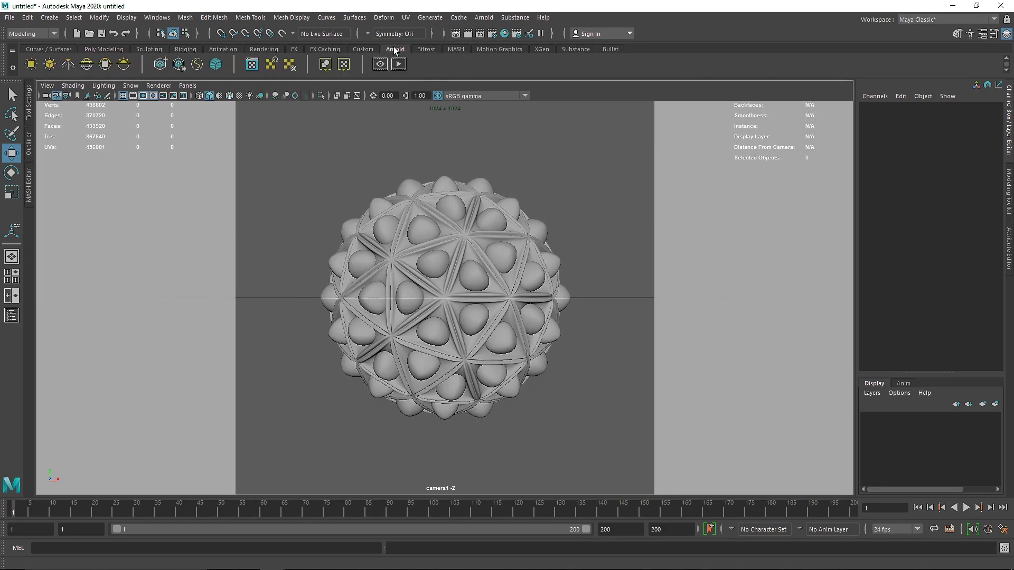
click(399, 64)
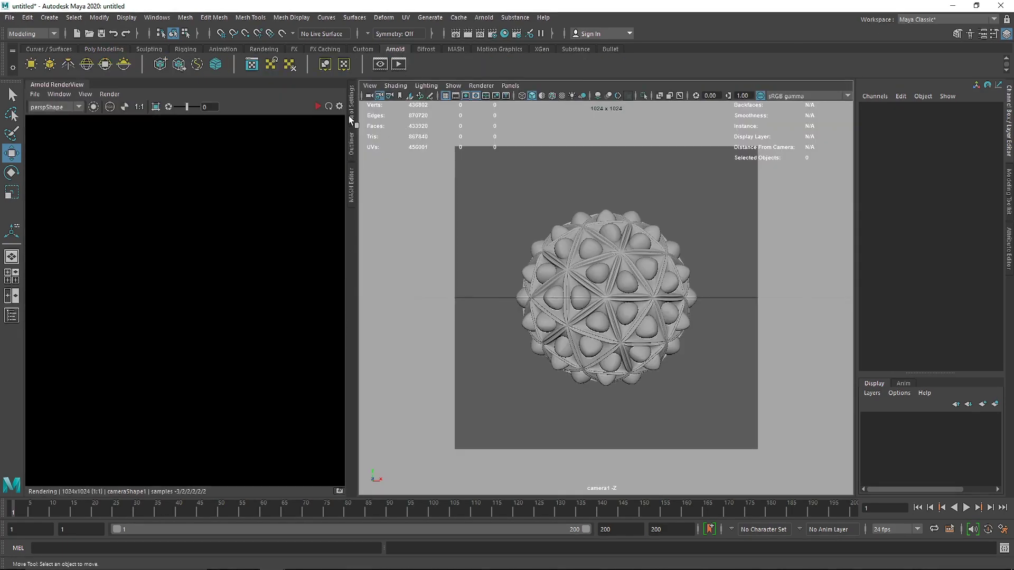
click(317, 105)
drag(355, 124, 454, 135)
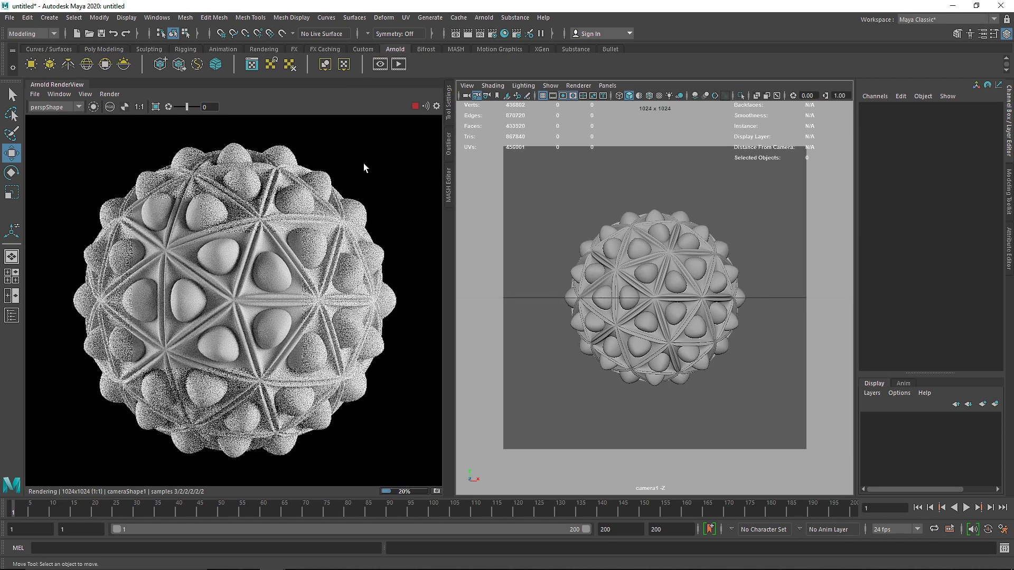
drag(454, 173, 416, 172)
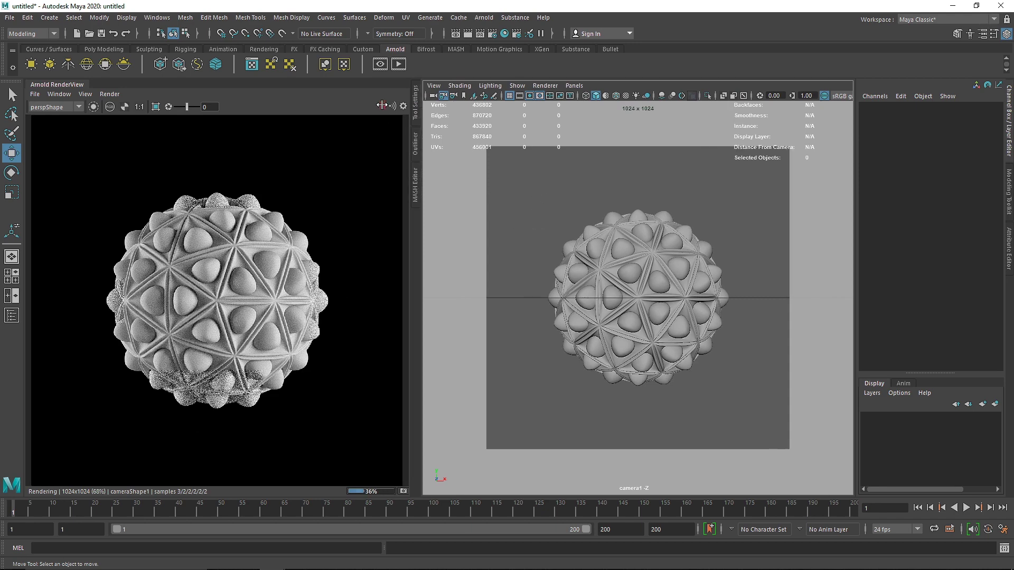
Assign a new aiStandardSurface material to the panel mesh and open the material's attributes
click(616, 246)
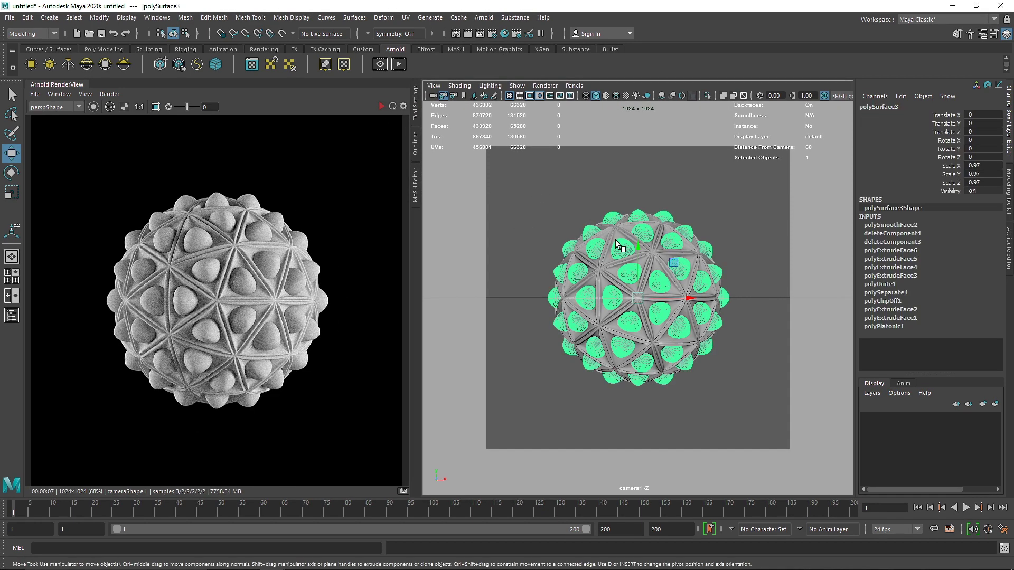
right_click(616, 240)
click(615, 511)
click(435, 234)
click(509, 352)
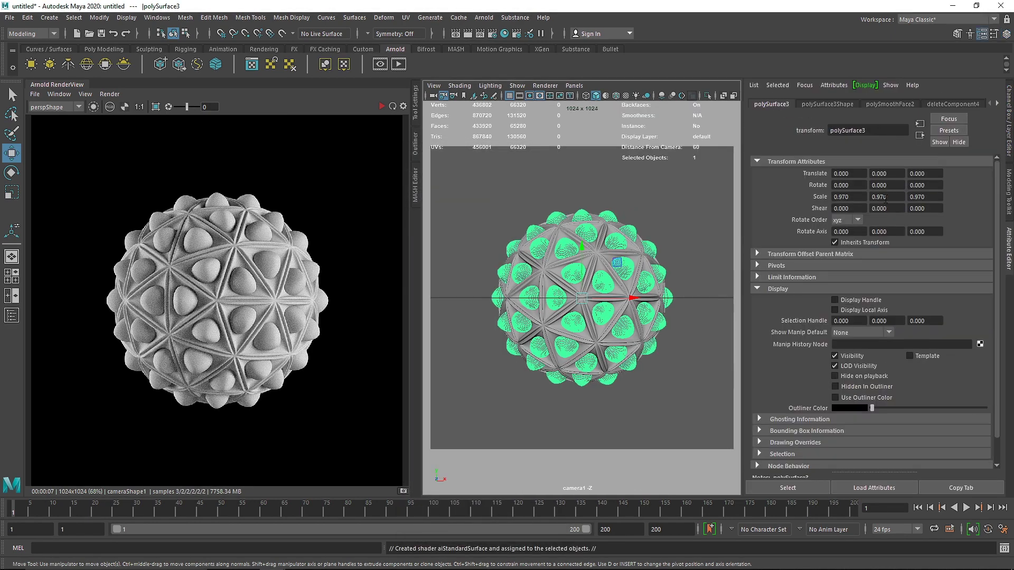
click(946, 103)
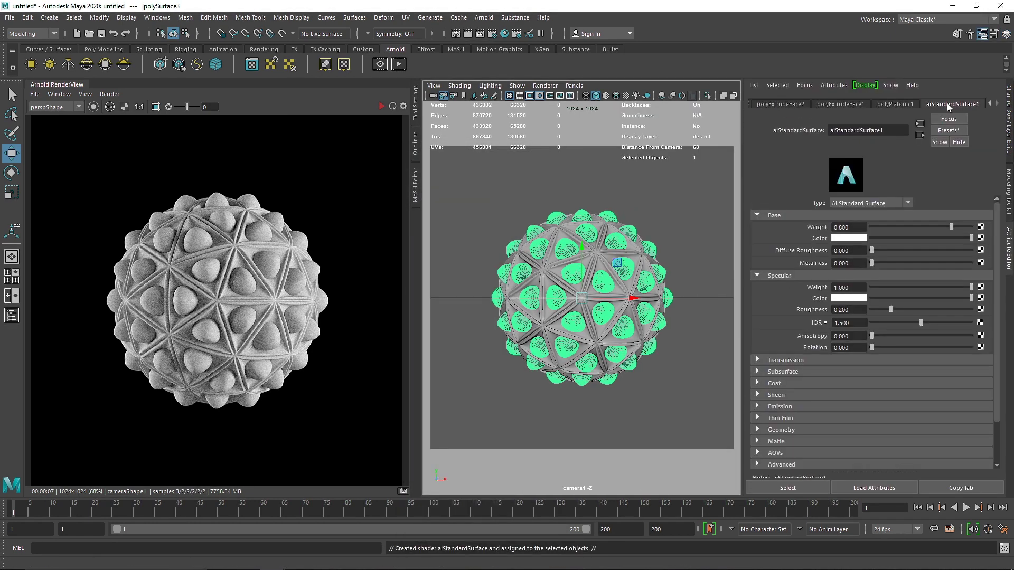
Rename the new material Surface and set its base weight to 1
text(SUrfa)
key(BackSpace)
key(BackSpace)
key(BackSpace)
key(BackSpace)
text(urface)
key(Return)
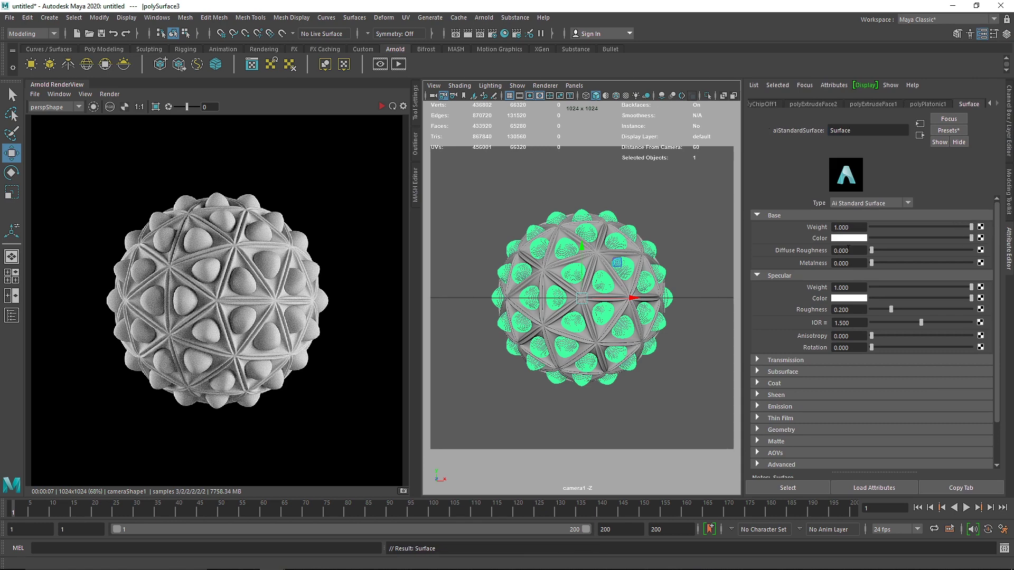
Set the material's base color to a soft violet-blue with hue 240, saturation about 0.64 and value about 0.56
click(856, 239)
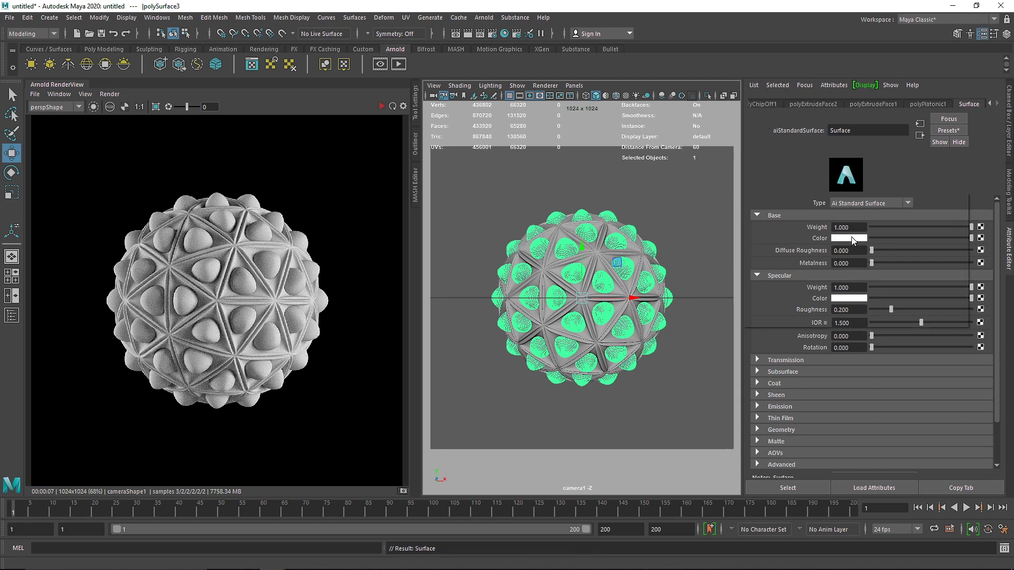
click(846, 211)
click(862, 212)
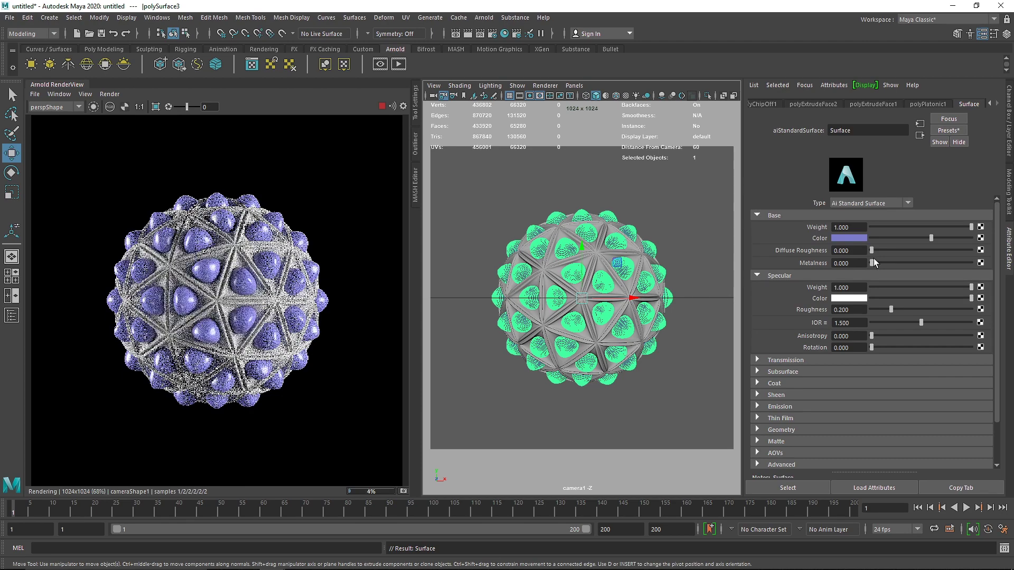
click(849, 238)
mouse_move(880, 285)
mouse_down()
mouse_move(870, 290)
mouse_move(880, 299)
mouse_move(863, 289)
mouse_up()
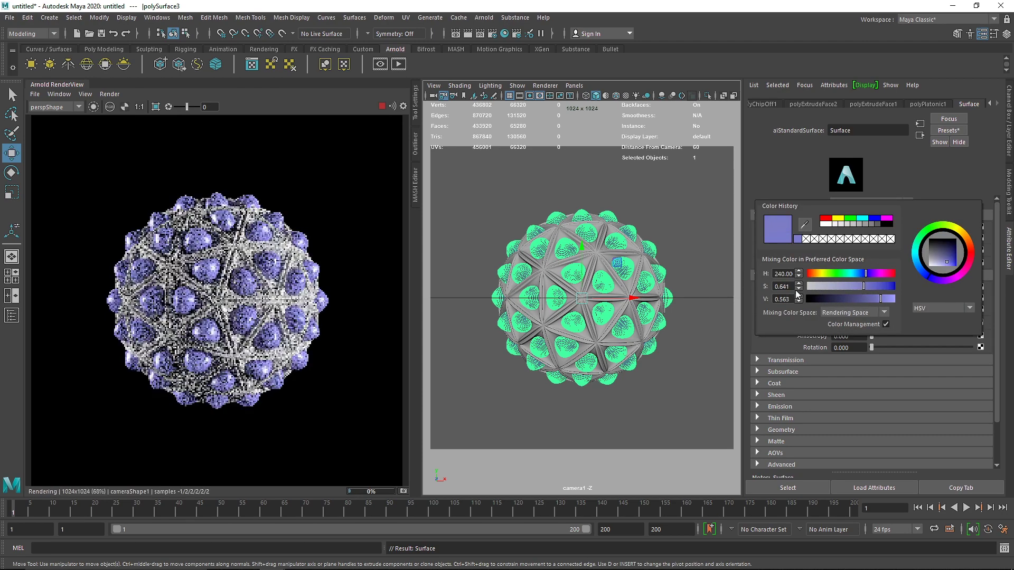
Assign the existing Surface material to the frame mesh, open the material's attributes and restart the render
click(600, 253)
right_drag(600, 252, 685, 528)
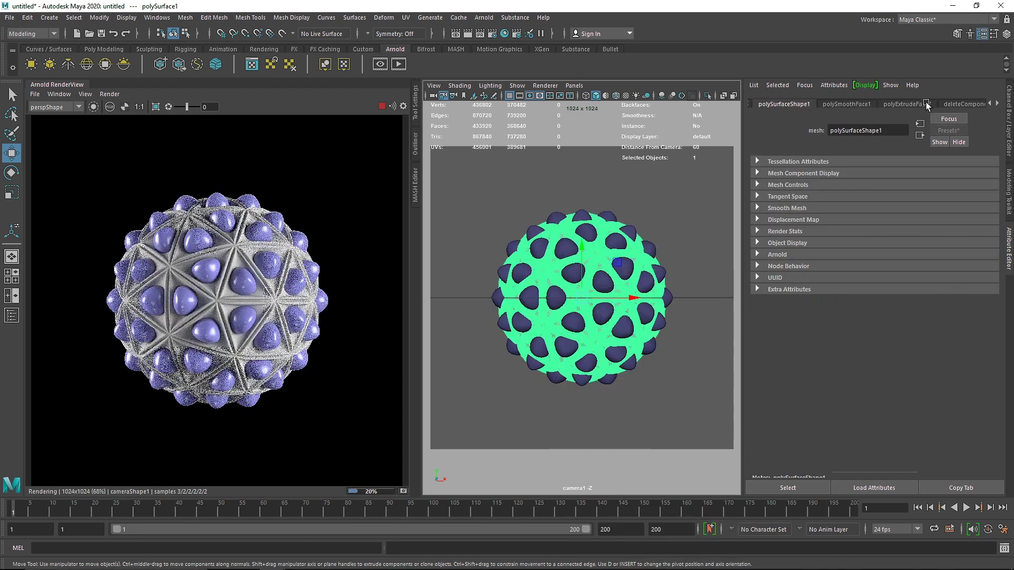
click(382, 106)
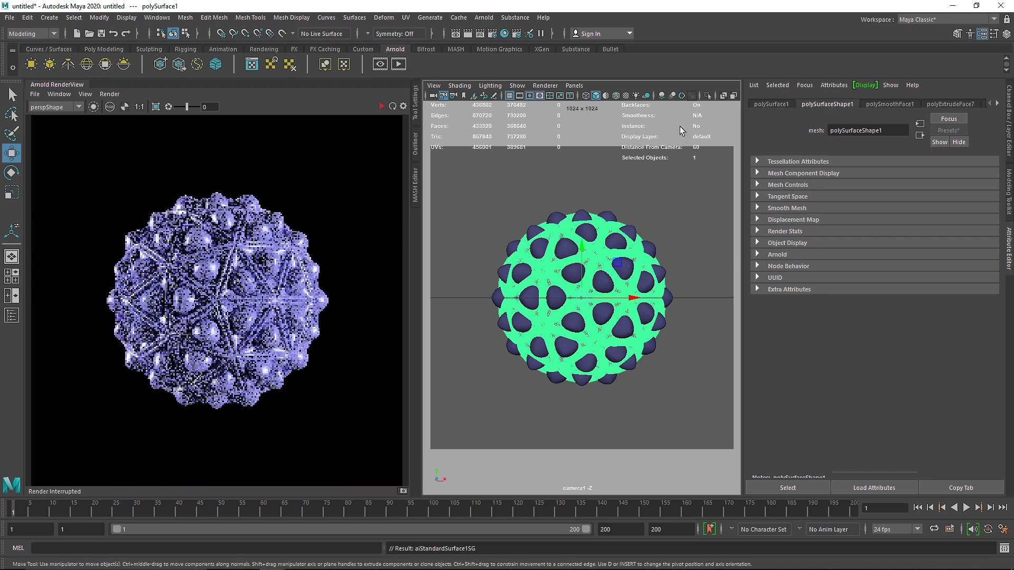
scroll(833, 103, down, 12)
click(381, 106)
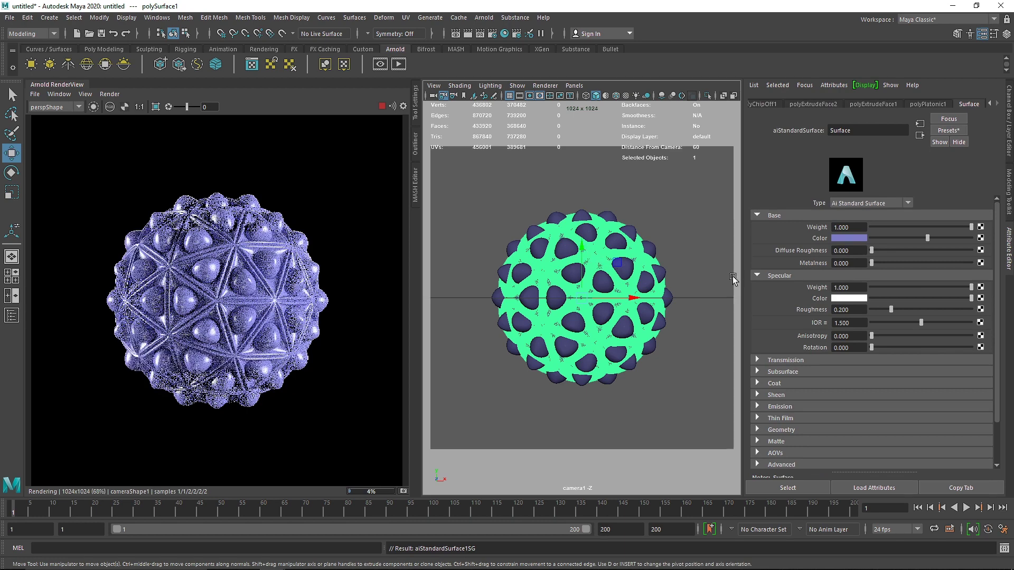
Try a specular roughness of 0.4 on the Surface material and raise it to 0.5
text(0.4)
key(Return)
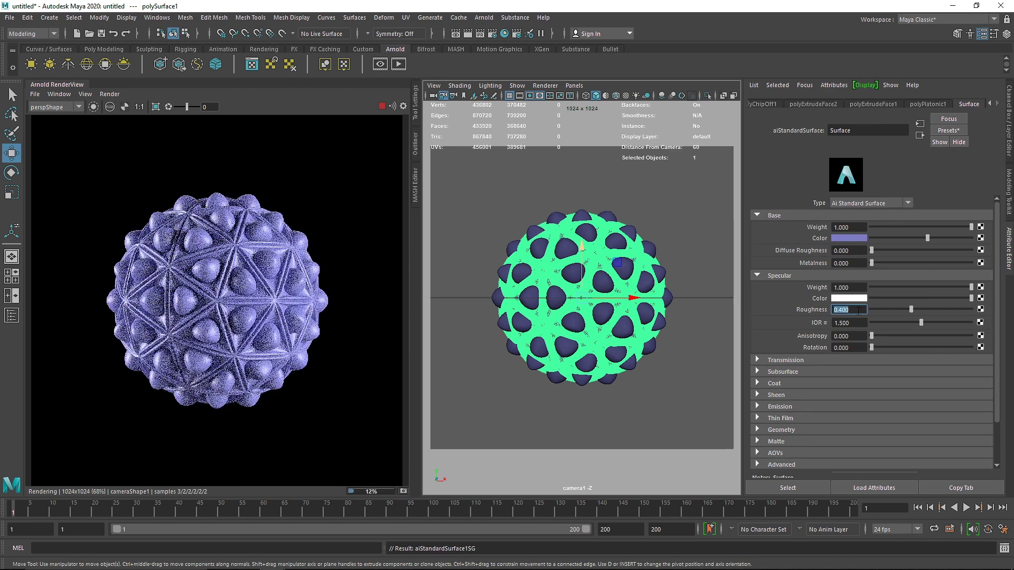
text(.5)
key(Return)
Set the Surface material's subsurface weight to 1 and deselect the frame mesh
click(787, 275)
click(785, 287)
click(786, 287)
click(790, 300)
text(1)
key(Return)
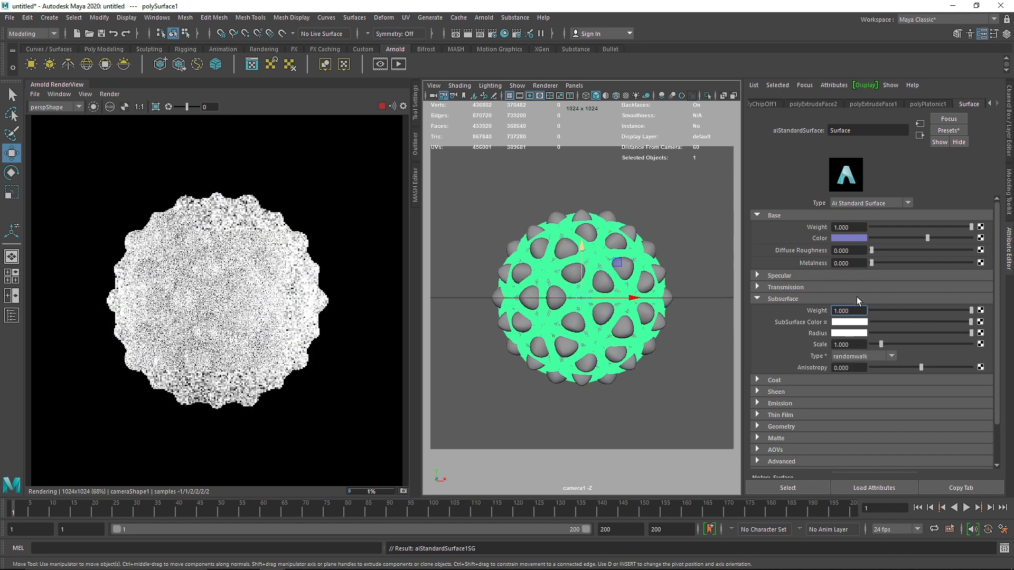
click(679, 248)
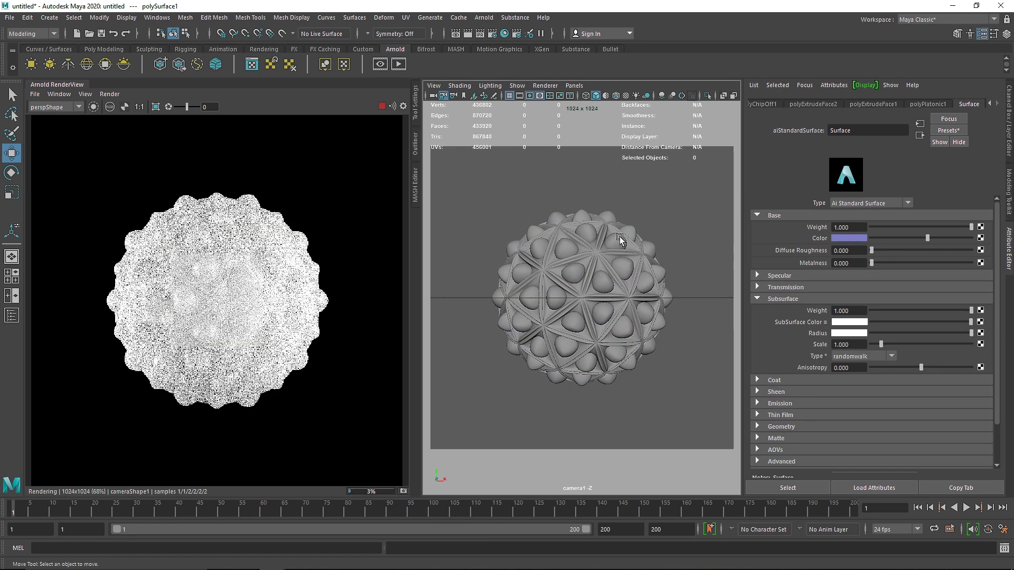
Stop the render and delete the frame mesh's construction history
click(382, 106)
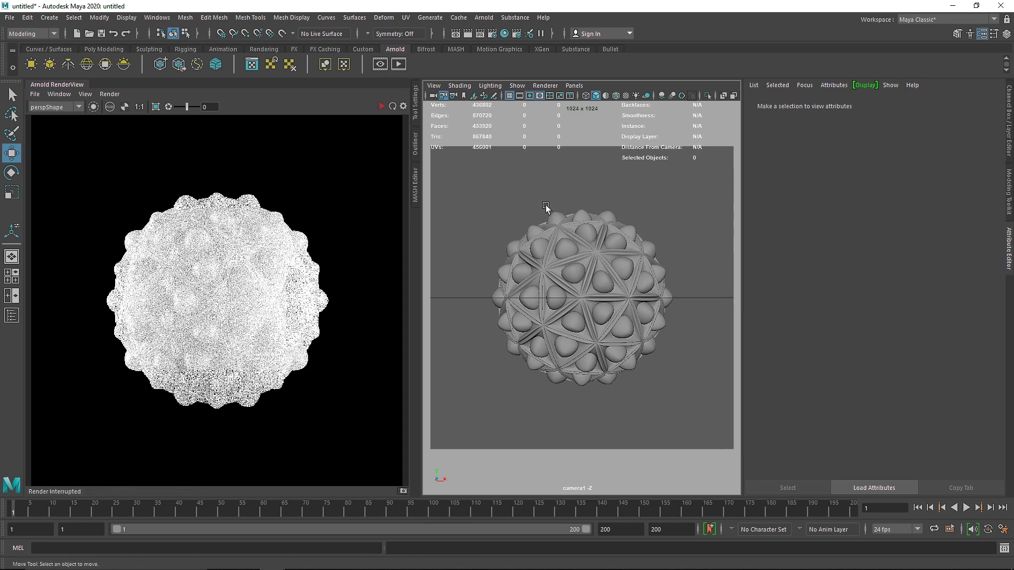
click(623, 243)
click(763, 104)
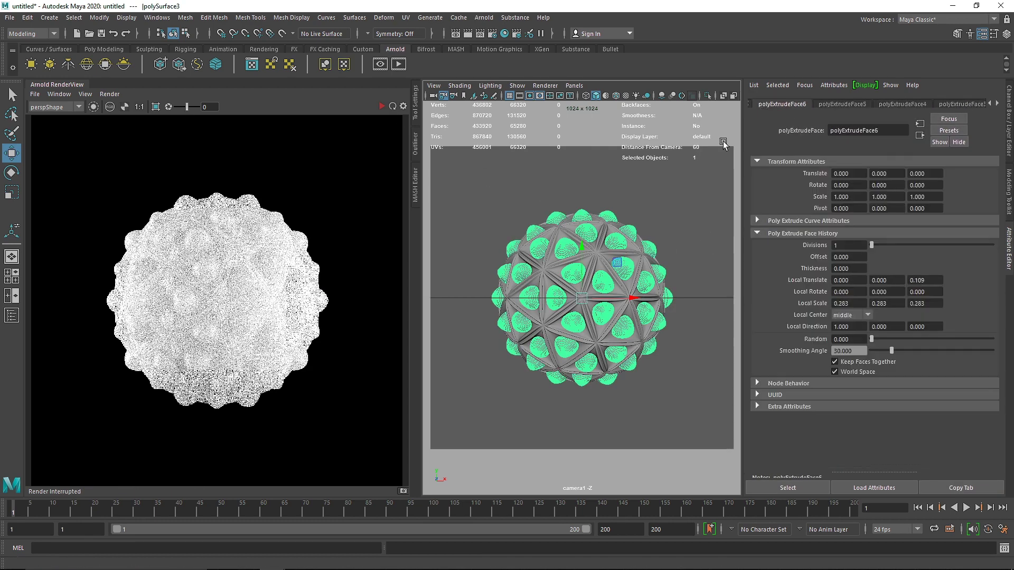
click(103, 49)
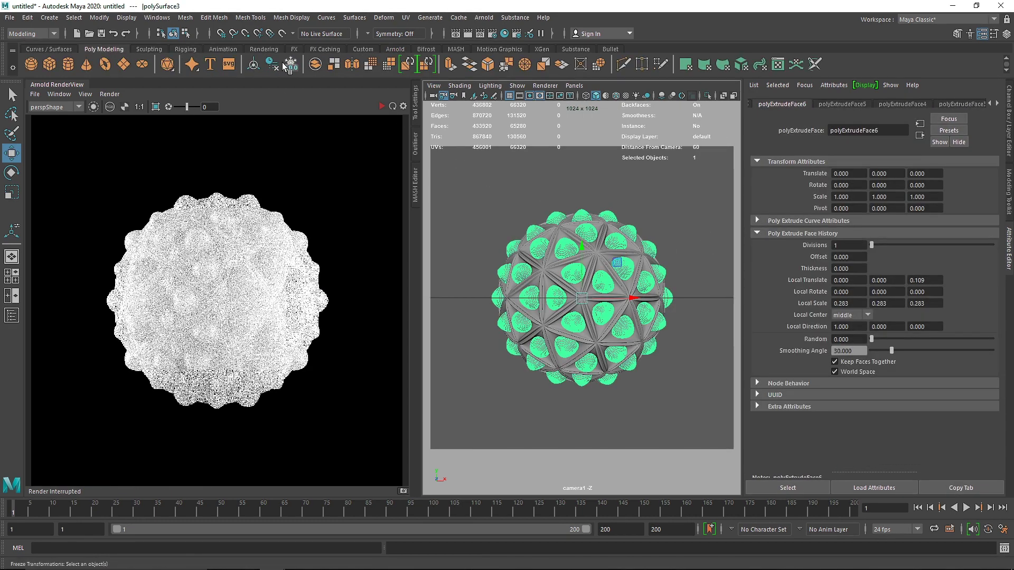
click(638, 189)
click(601, 255)
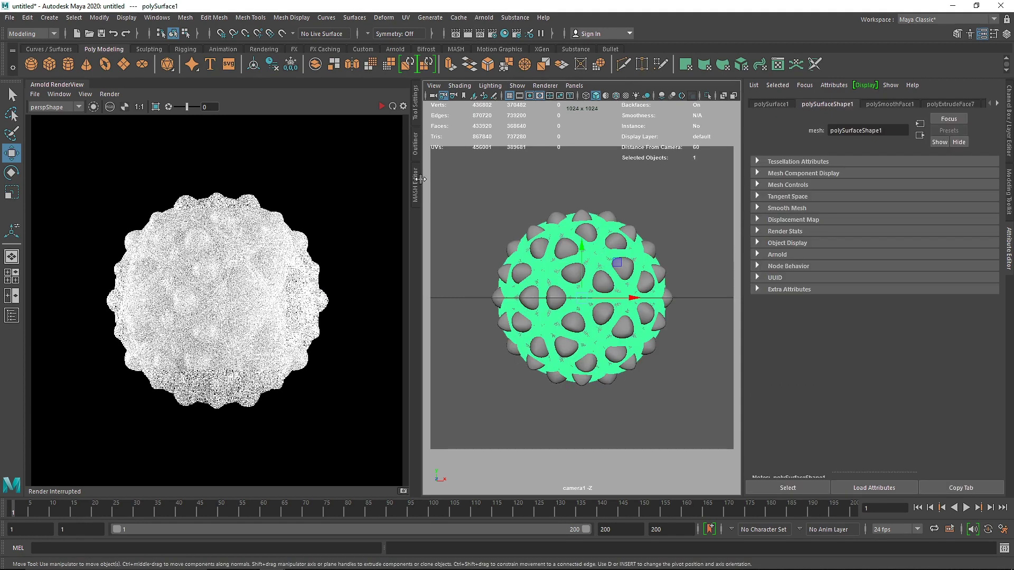
click(272, 65)
Reopen the frame mesh's Surface material, restart the render and set the subsurface color to the recently used violet-blue
click(784, 255)
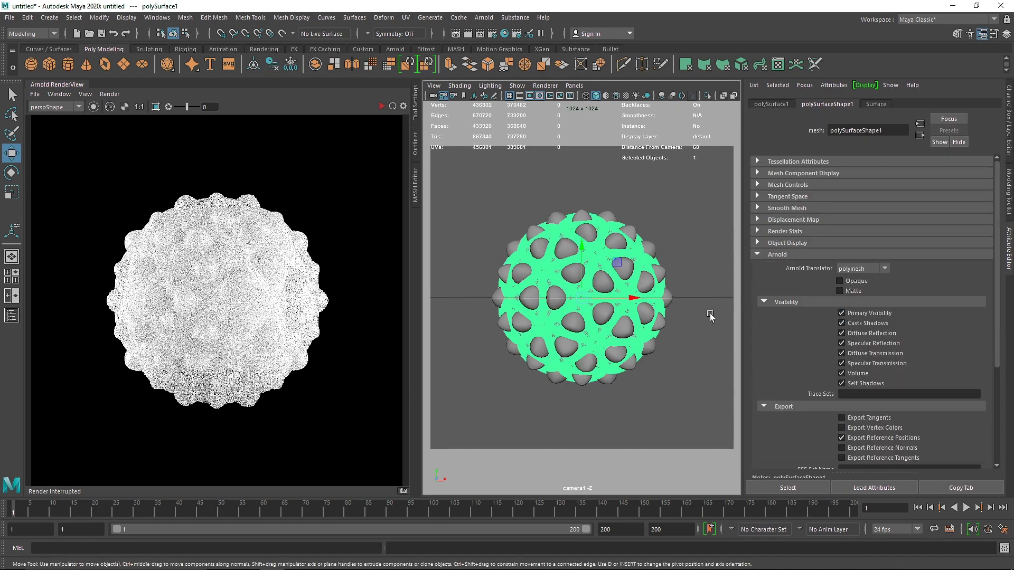
click(710, 316)
click(626, 271)
click(648, 230)
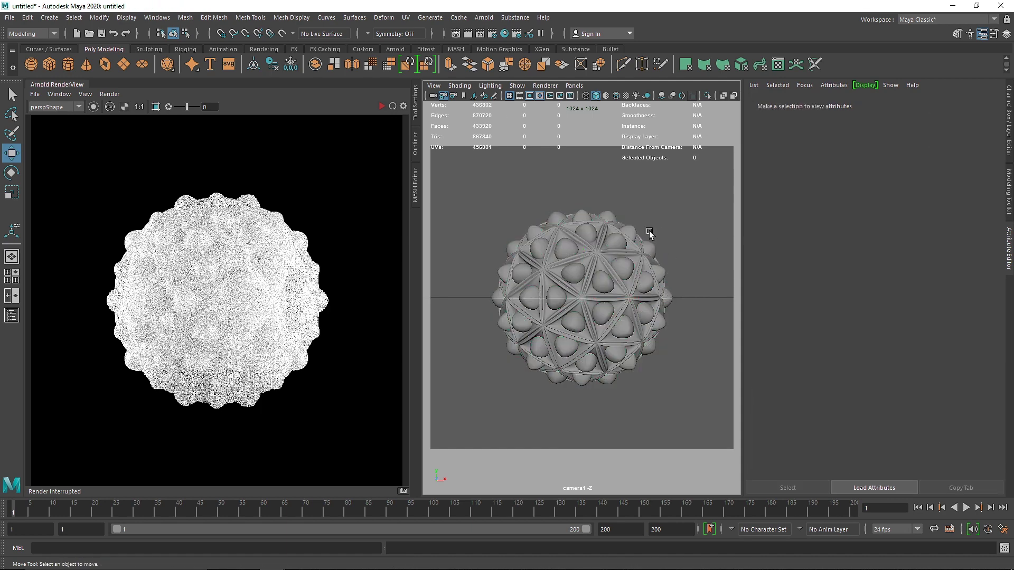
click(569, 227)
click(879, 104)
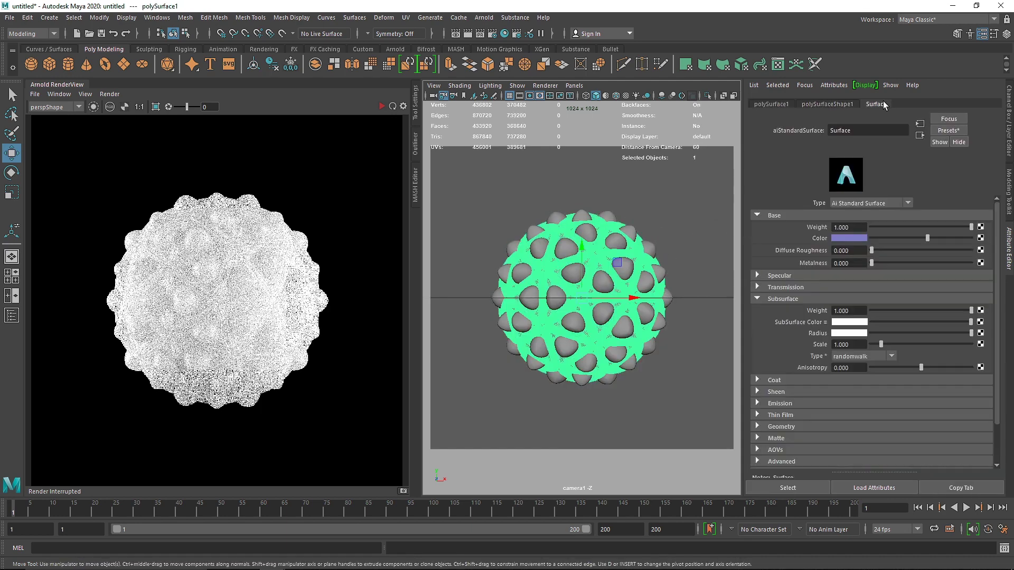
drag(855, 344, 808, 346)
click(857, 322)
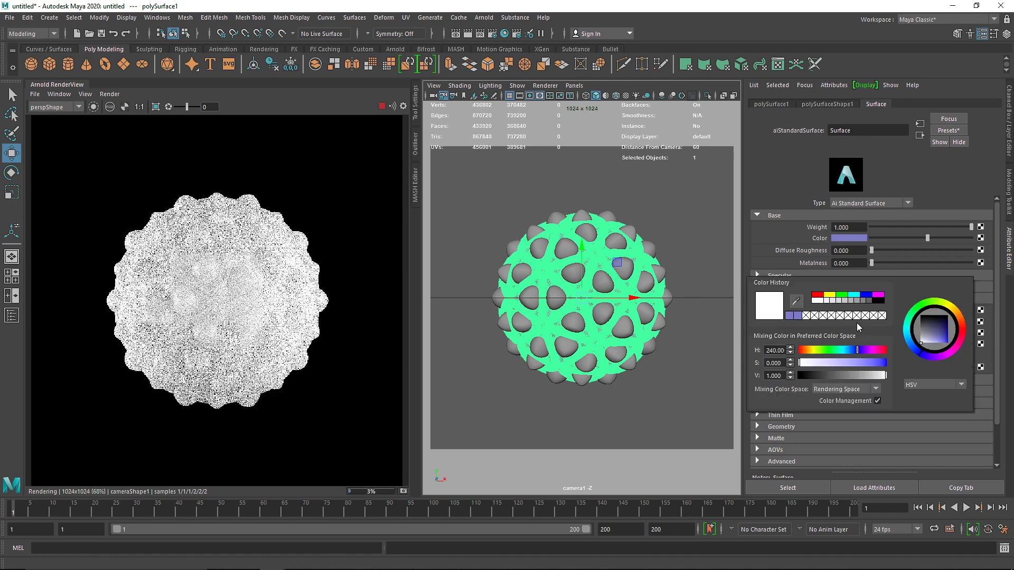
click(792, 315)
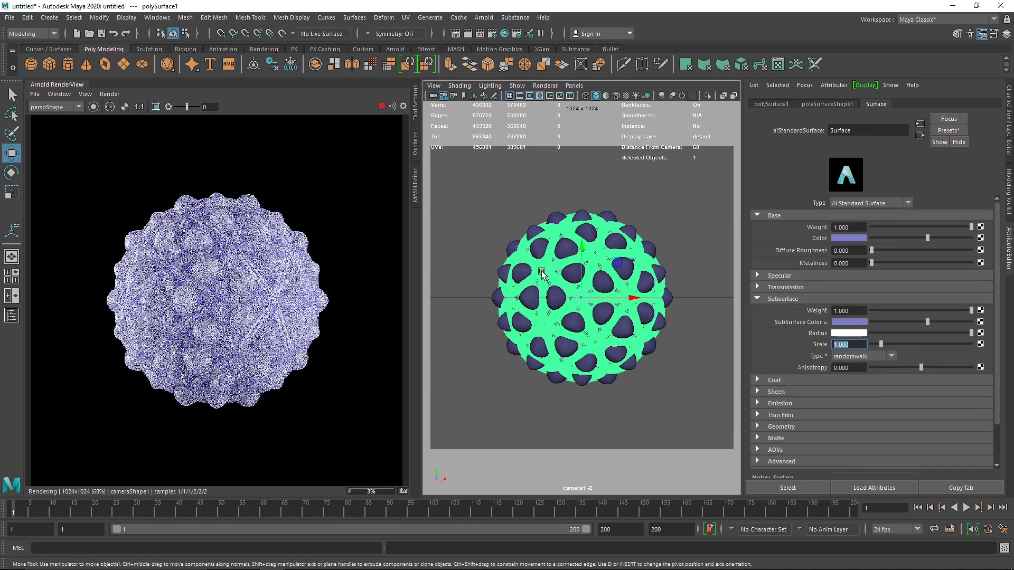
Lower the base weight and set the subsurface radius to dark magenta with hue 295.38, saturation 0.833 and value 0.129
drag(971, 227, 827, 229)
click(797, 215)
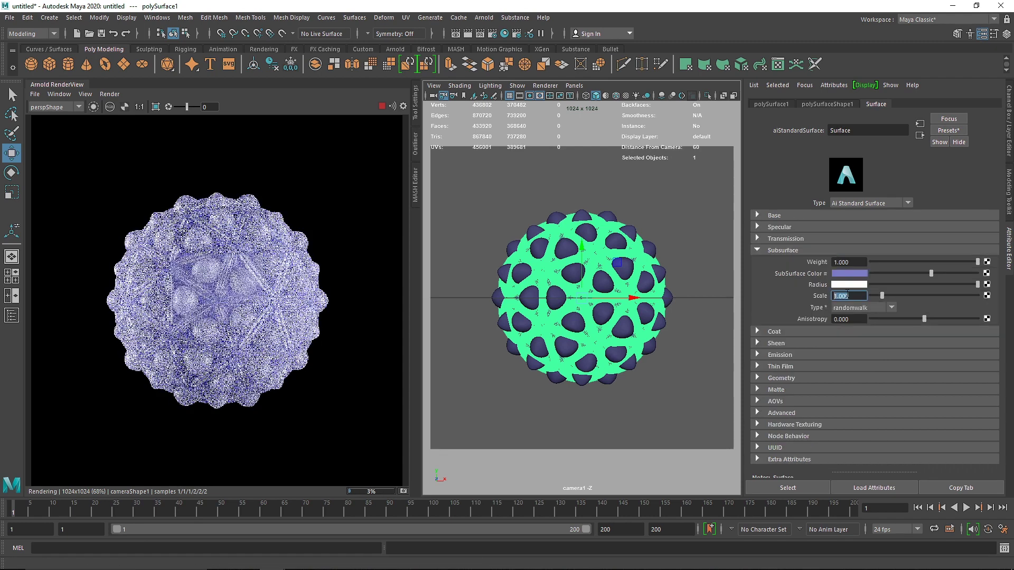
click(845, 285)
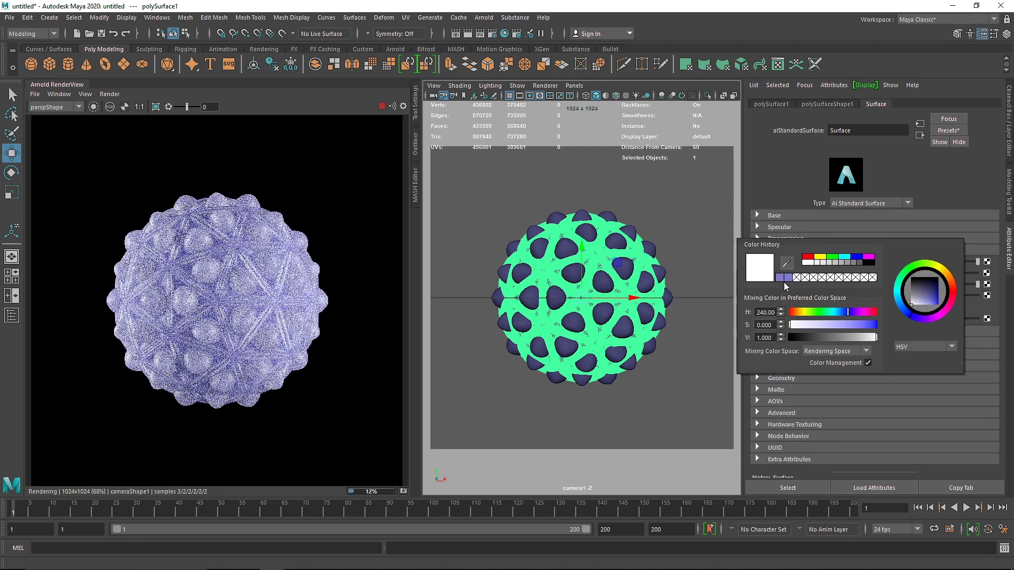
click(861, 324)
click(831, 337)
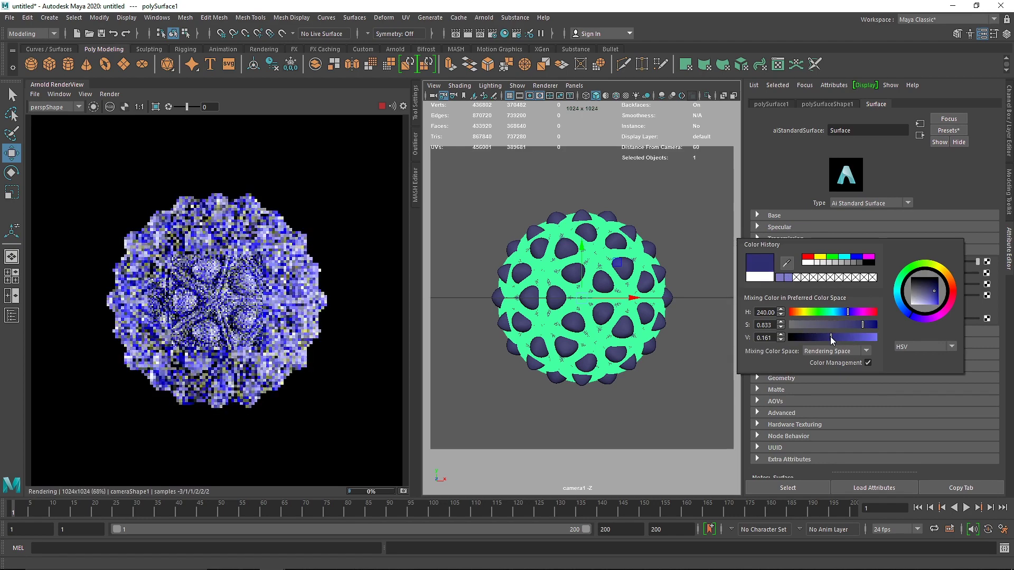
drag(830, 337, 841, 312)
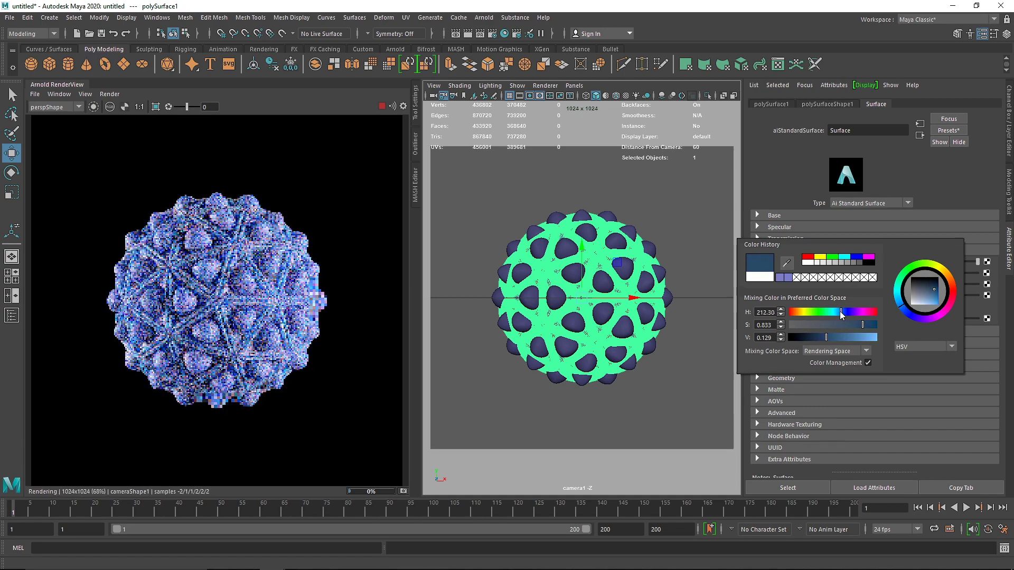
click(860, 313)
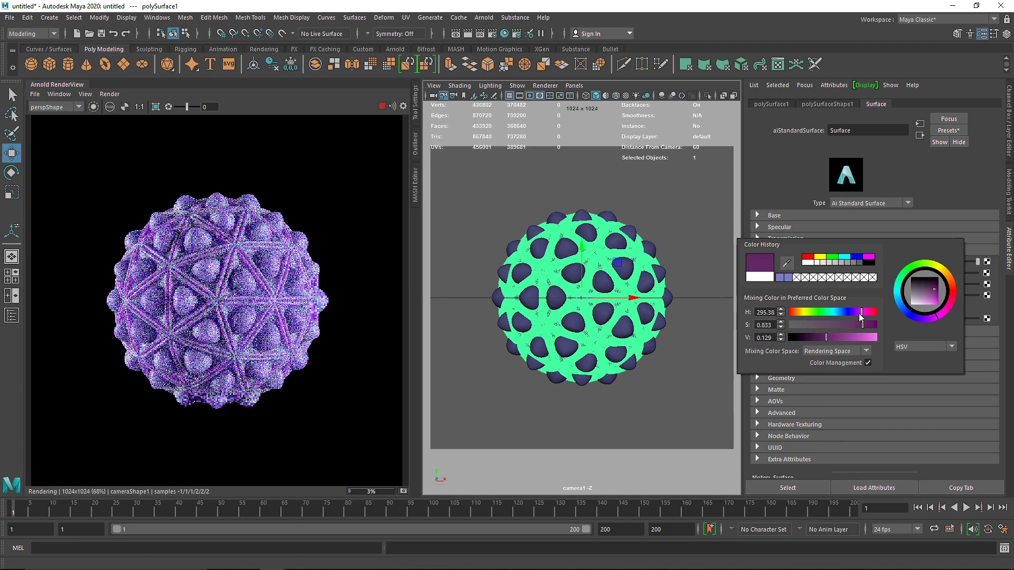
click(860, 298)
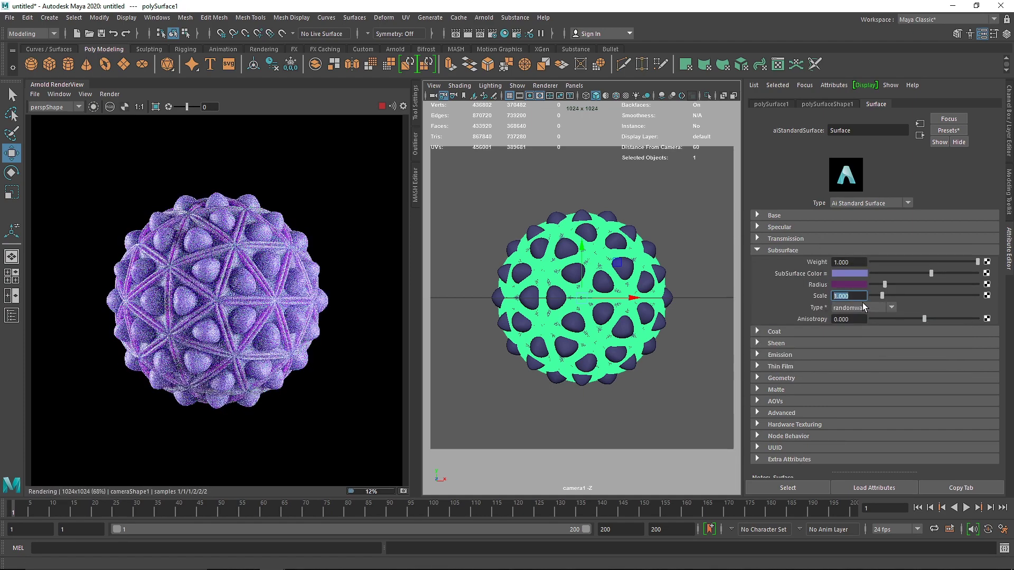
Switch the subsurface type to randomwalk_v2, try a scale of 0.1 and raise it to 0.3
click(864, 340)
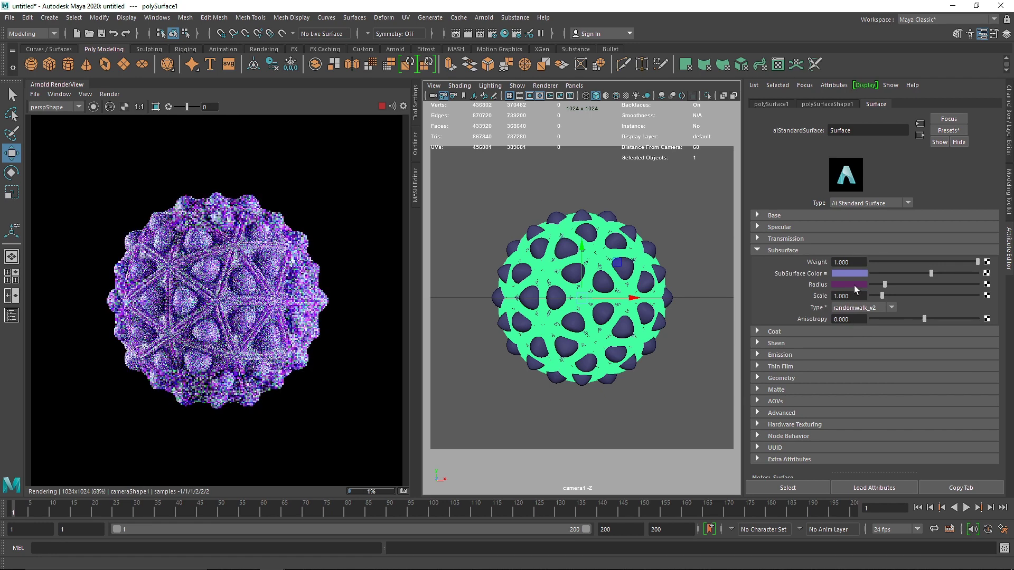
text(0.1)
key(Return)
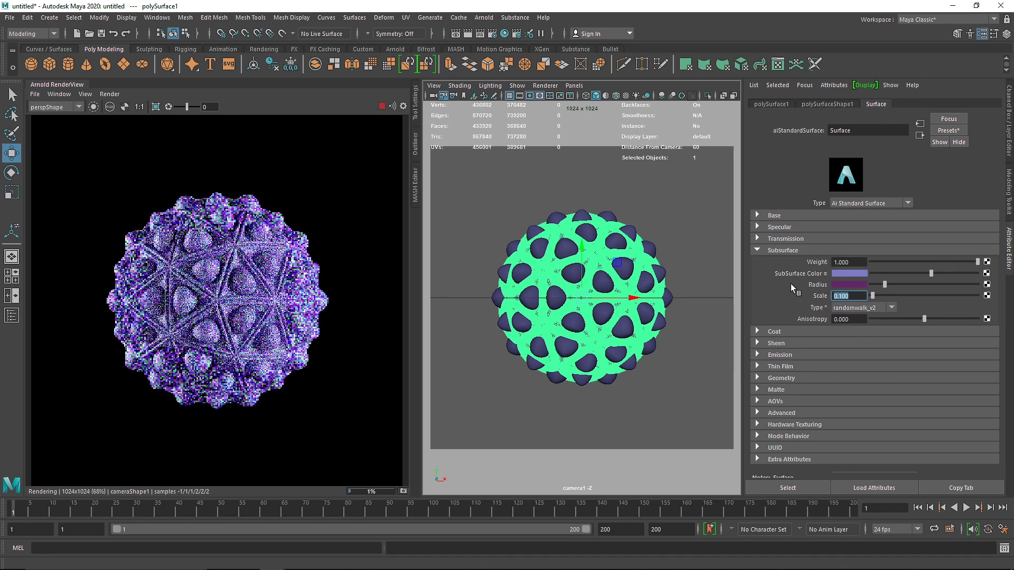
text(0.3)
key(Return)
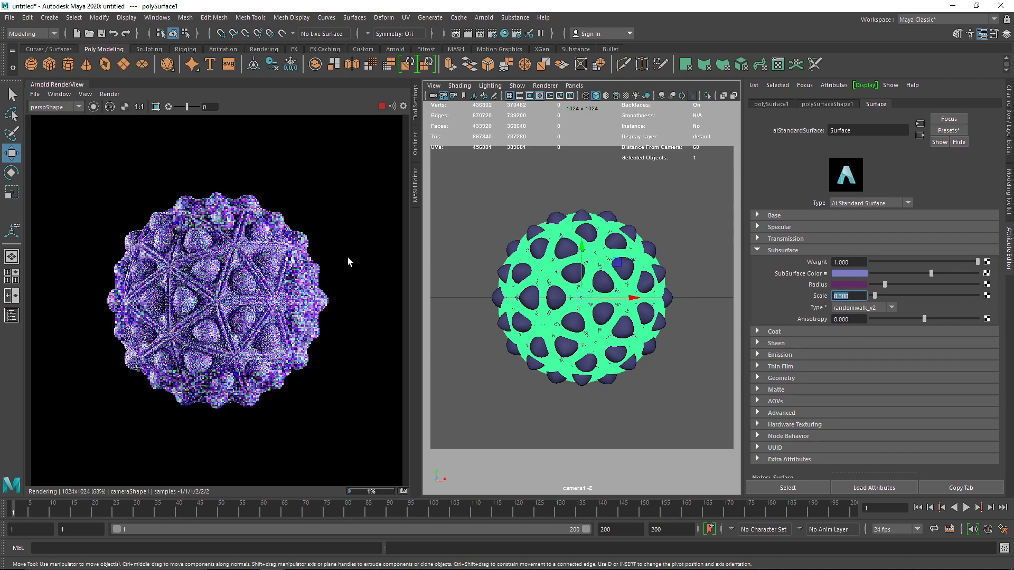
Set the Surface material's coat weight to 1, try a coat roughness of 0.5 and raise it to 0.6
scroll(230, 273, up, 3)
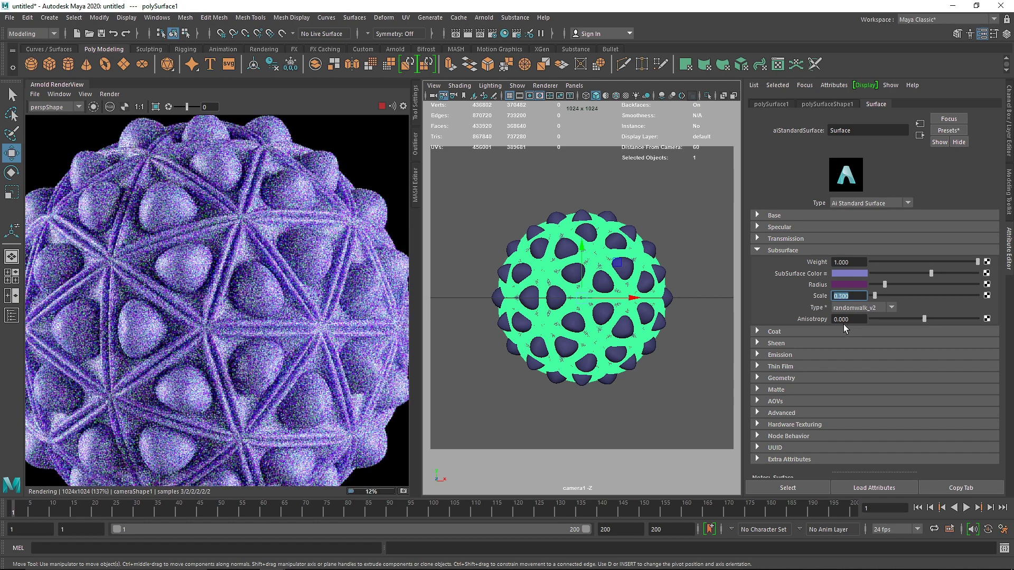
click(778, 250)
click(785, 262)
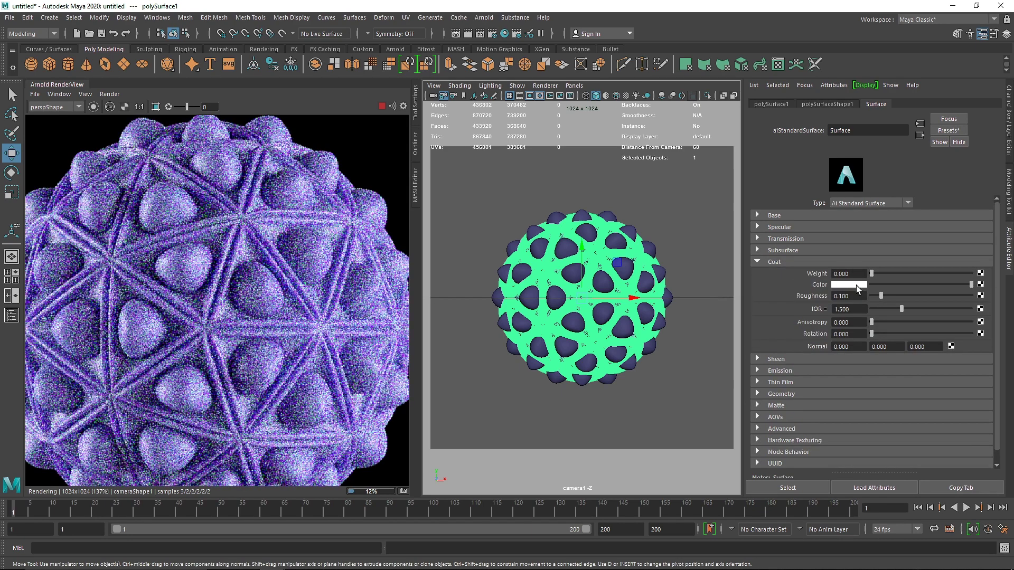
drag(872, 274, 974, 274)
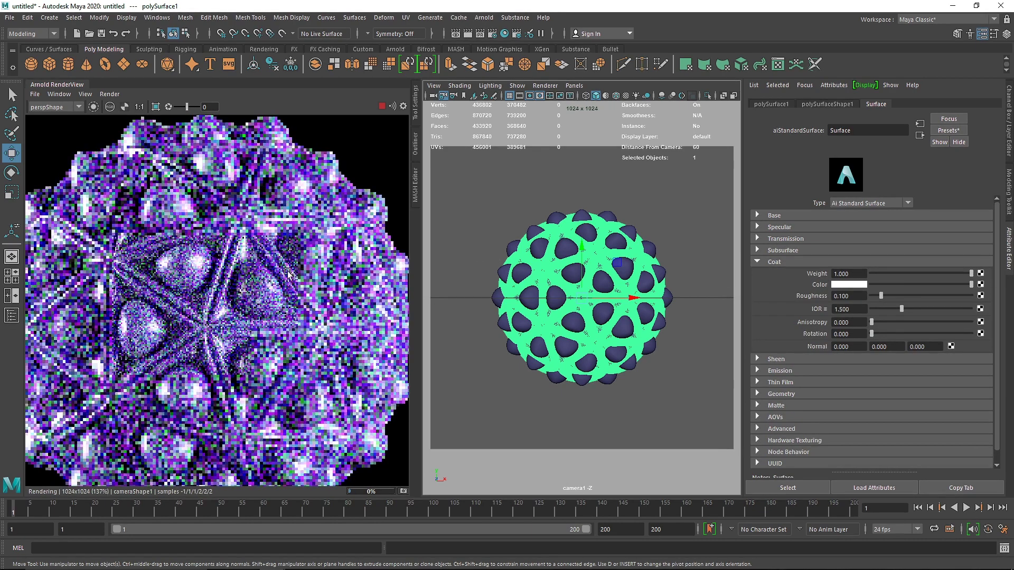
click(848, 296)
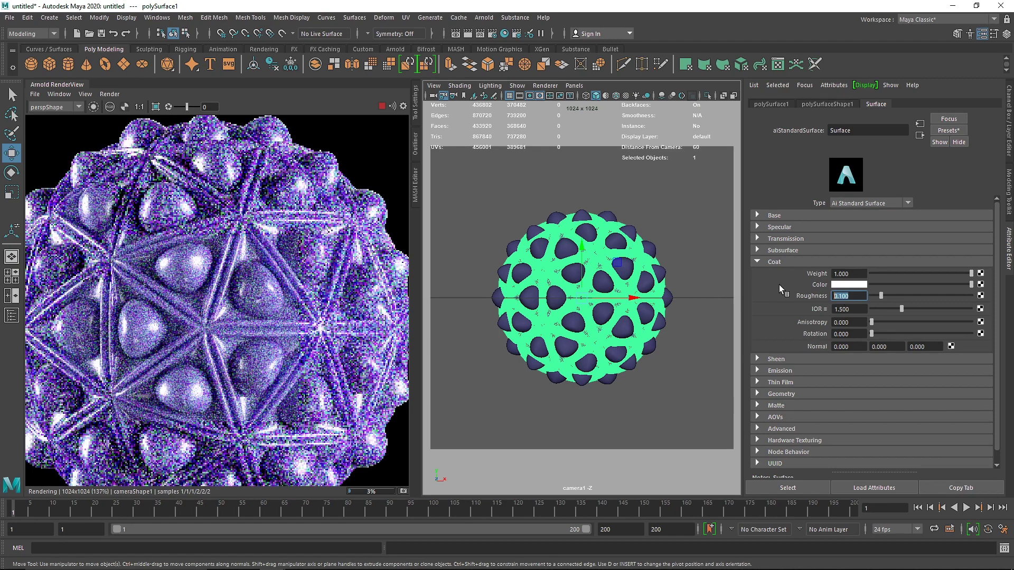
text(.5)
key(Return)
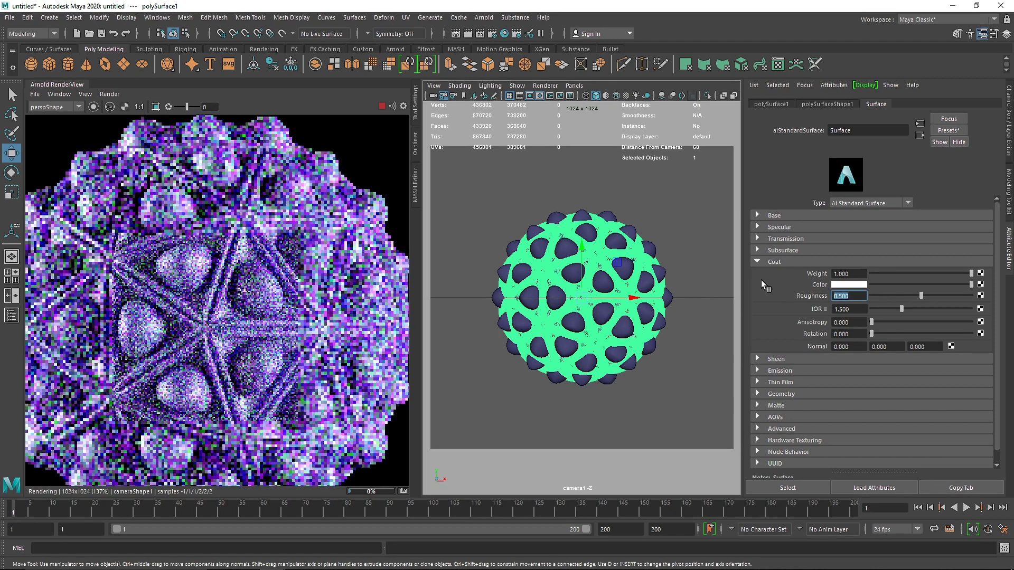
click(855, 297)
text(.6)
key(Return)
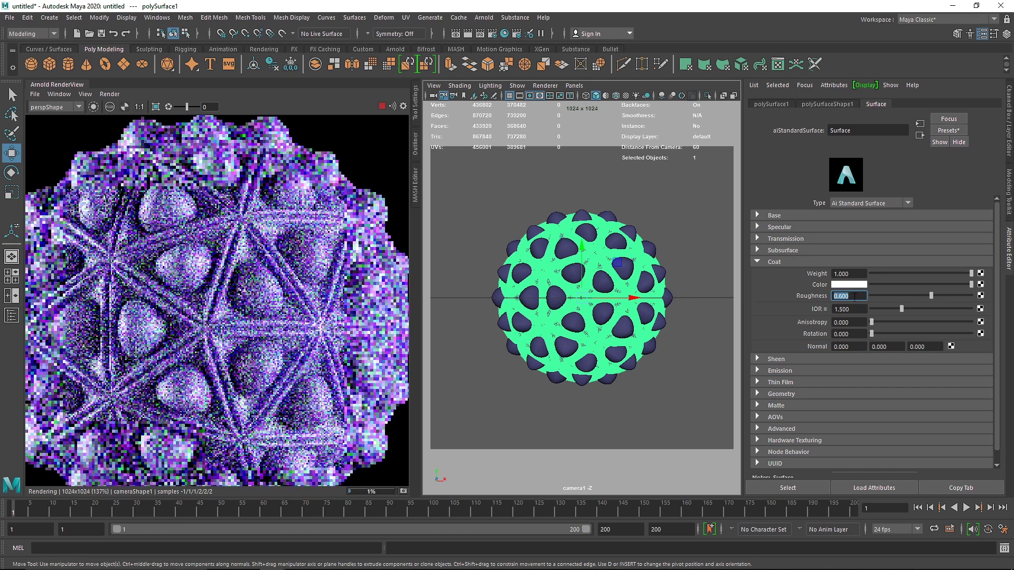
Set the Surface material's specular roughness to 0.6
click(812, 226)
click(847, 259)
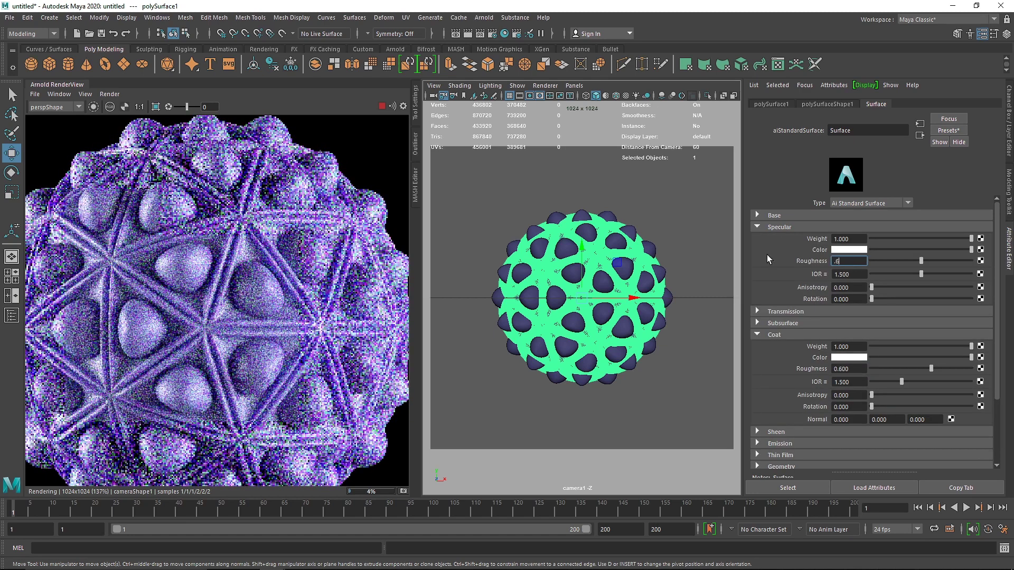
click(771, 227)
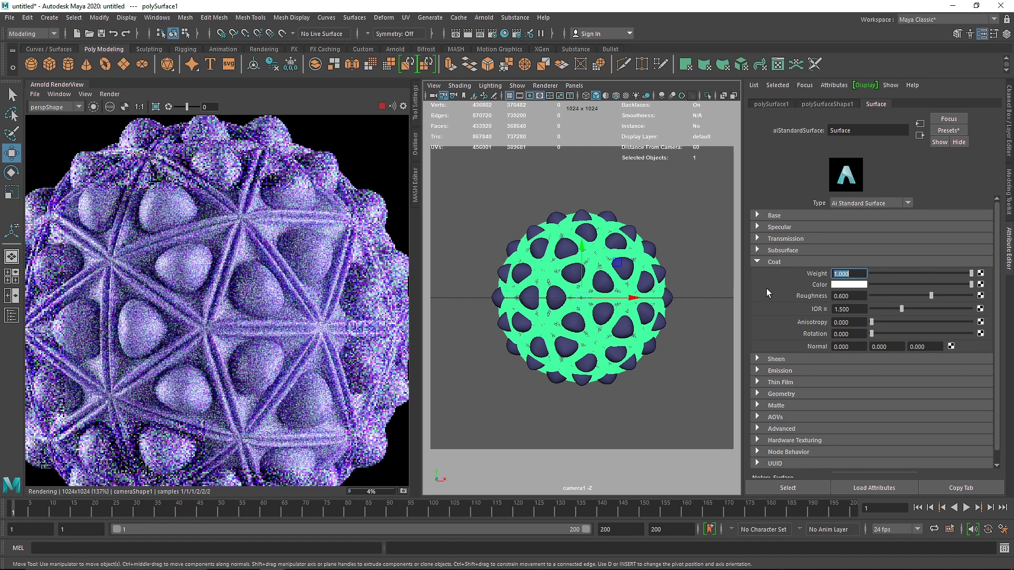
Try bright pink and yellow as the subsurface radius color and settle on pure red
click(779, 251)
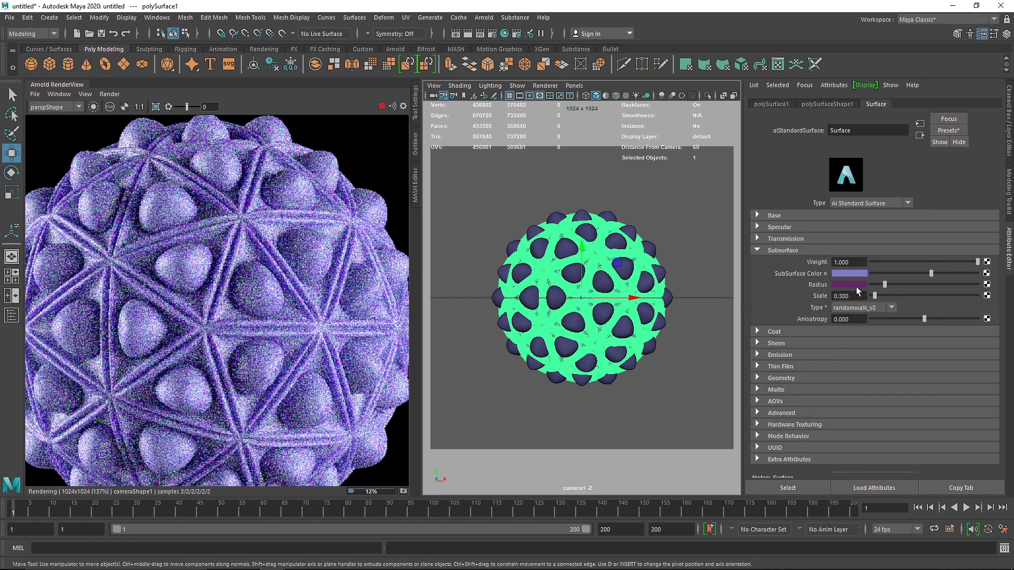
drag(885, 285, 971, 286)
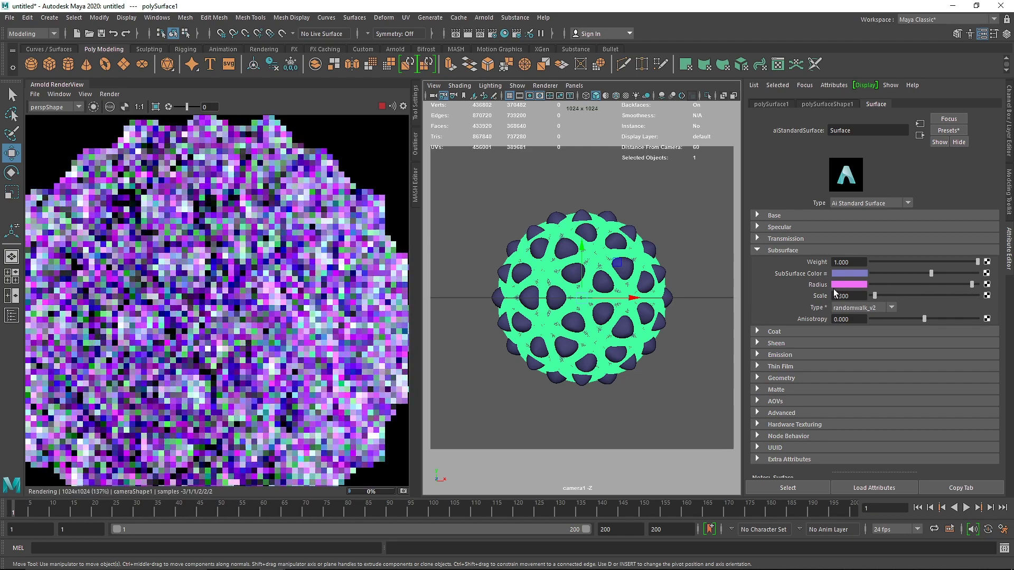
click(845, 285)
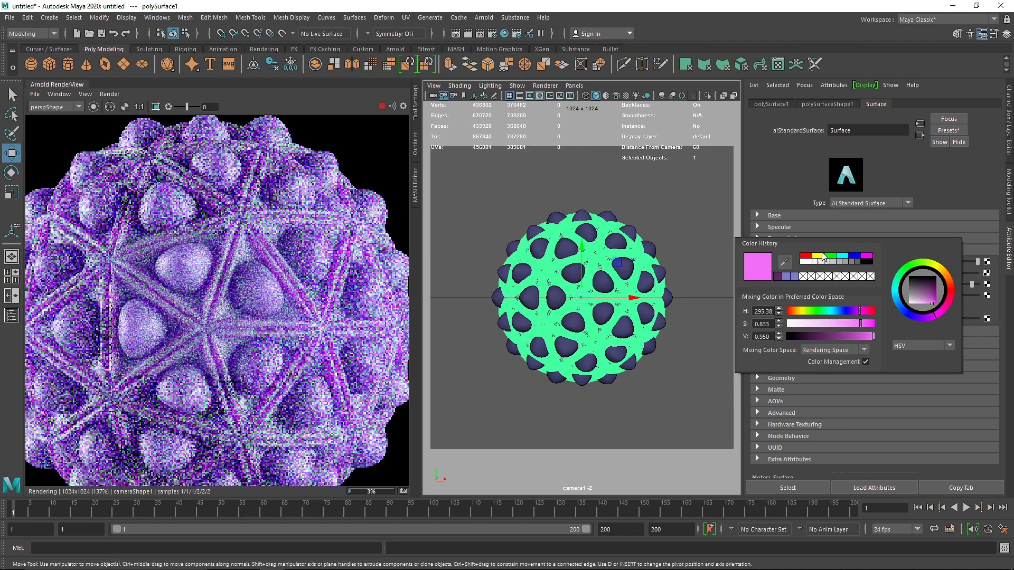
click(822, 256)
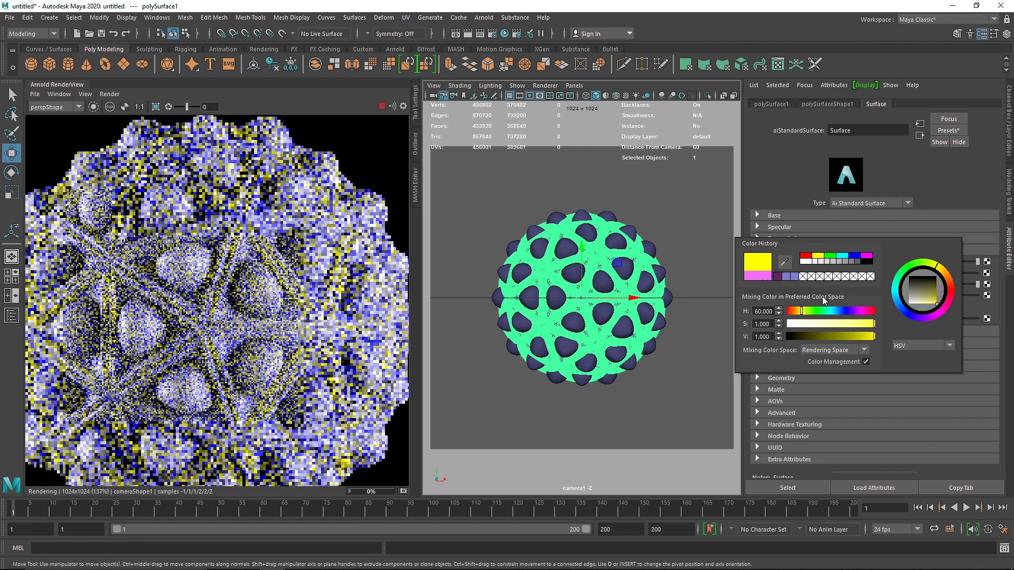
click(806, 256)
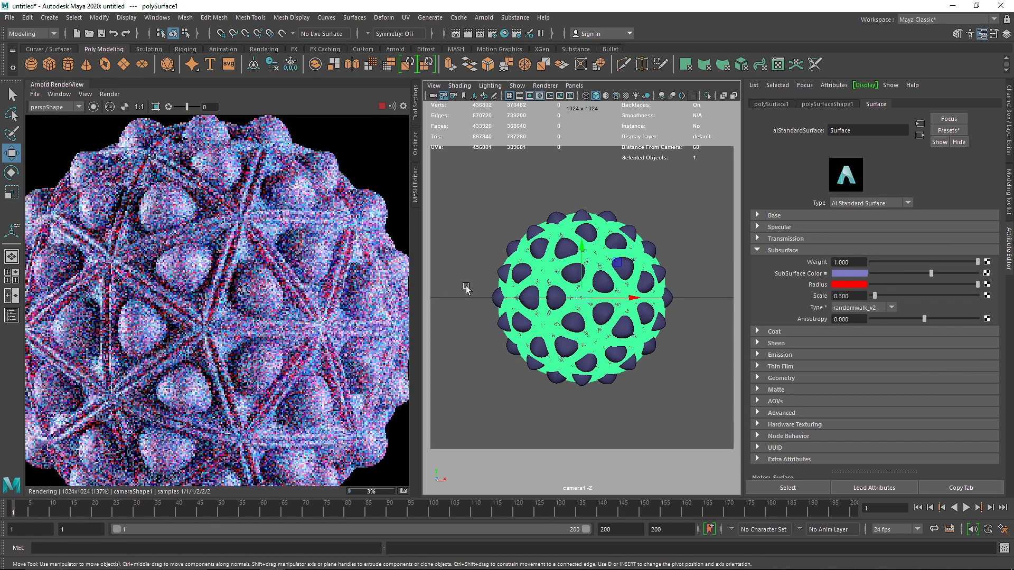
Try a subsurface scale of about 2.26 and set it back to 0.3
scroll(363, 289, down, 2)
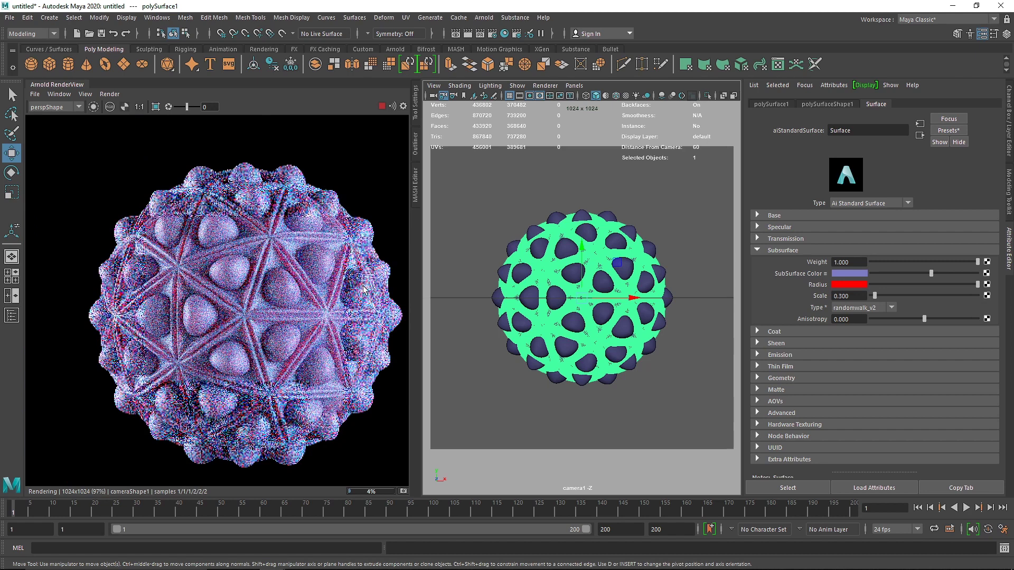
drag(878, 296, 895, 295)
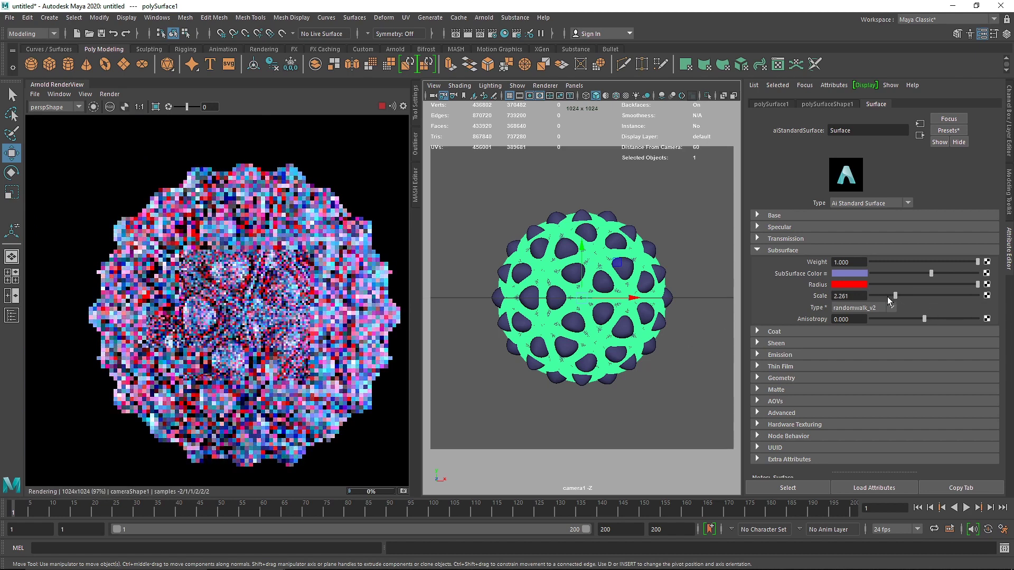
drag(832, 288, 822, 286)
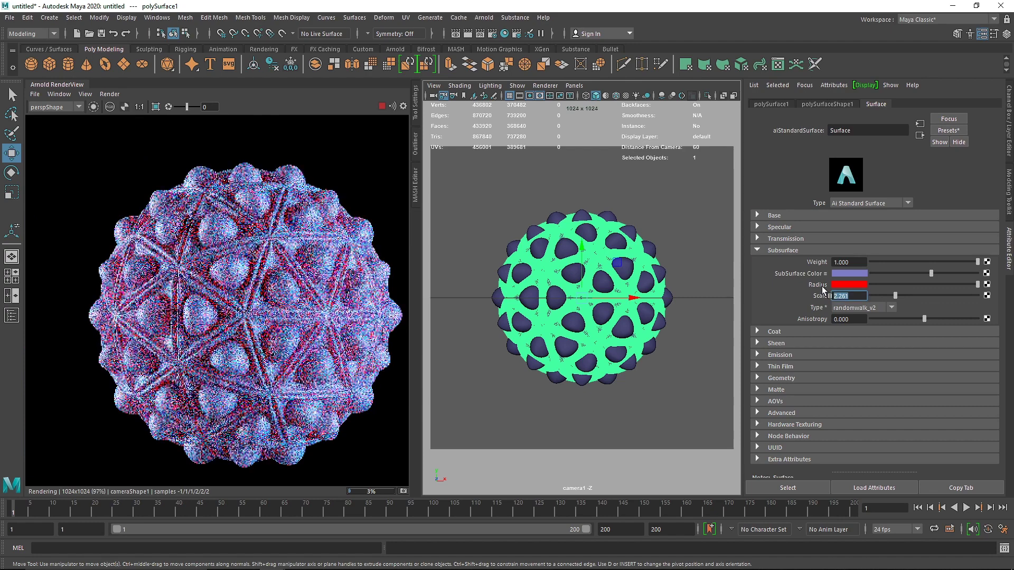
text(.3)
key(Return)
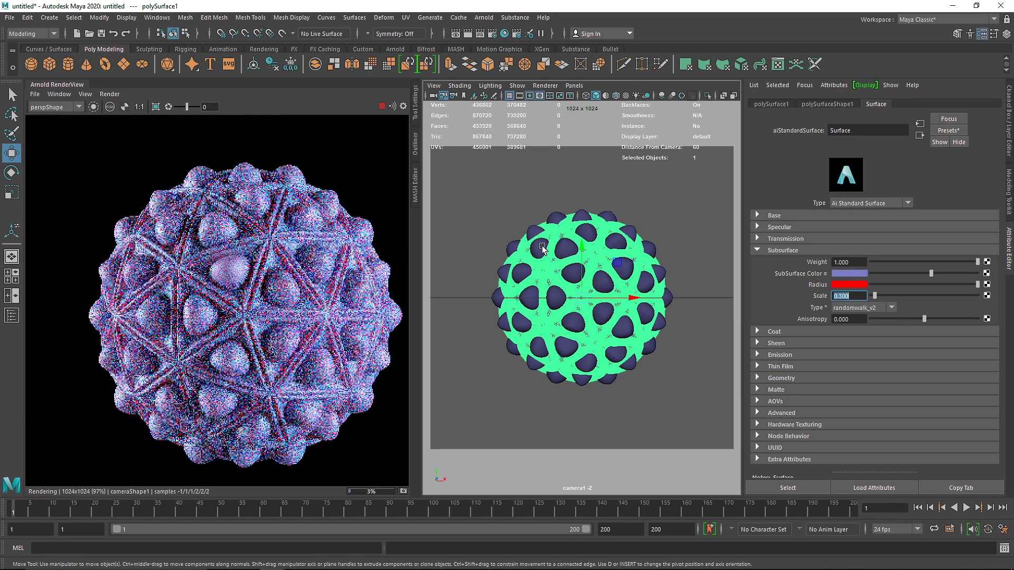
Stop the running Arnold render, select the raised panels and briefly run the render again to preview the sphere
scroll(296, 249, down, 2)
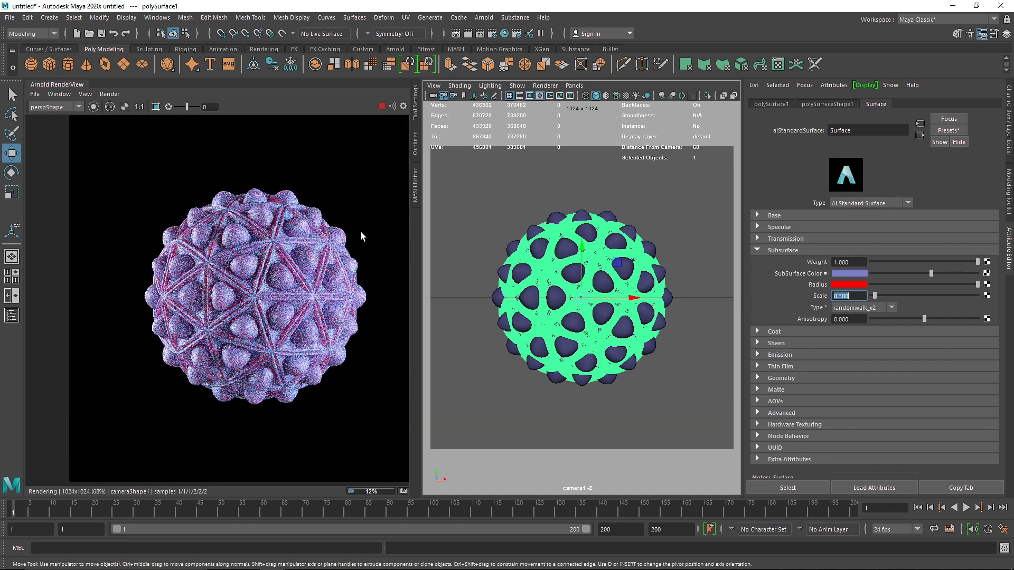
click(382, 107)
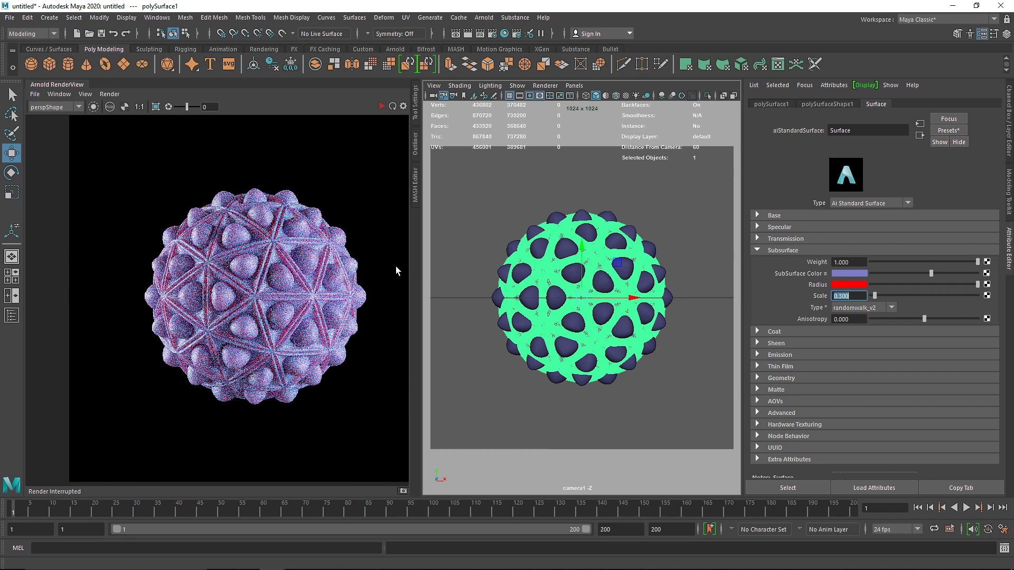
click(487, 324)
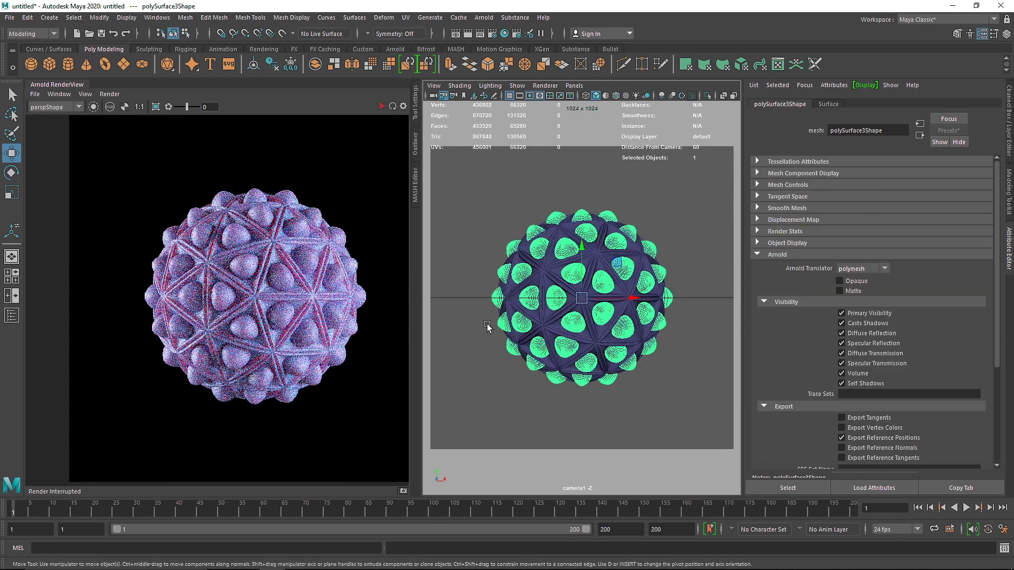
click(656, 347)
click(380, 107)
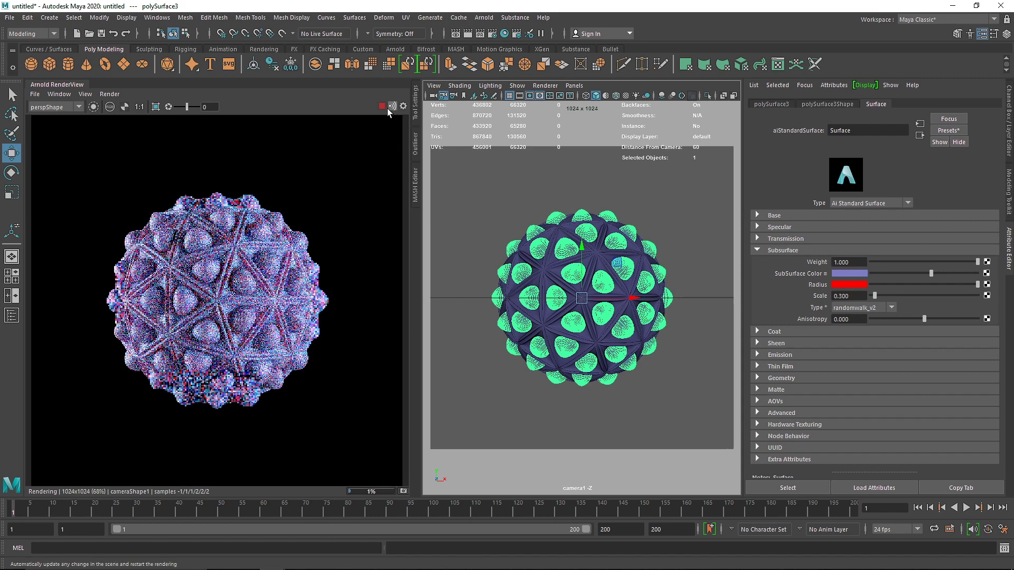
click(381, 107)
Create a polygon sphere, move it up to about 6.9 in Y above the model and set its radius to 0.1
click(31, 64)
drag(579, 296, 563, 160)
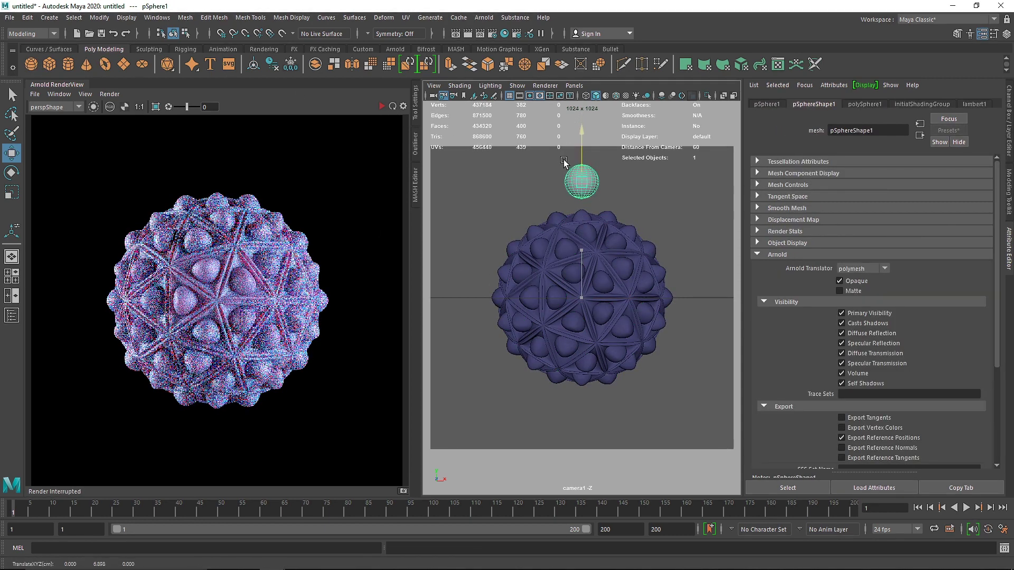
click(1009, 124)
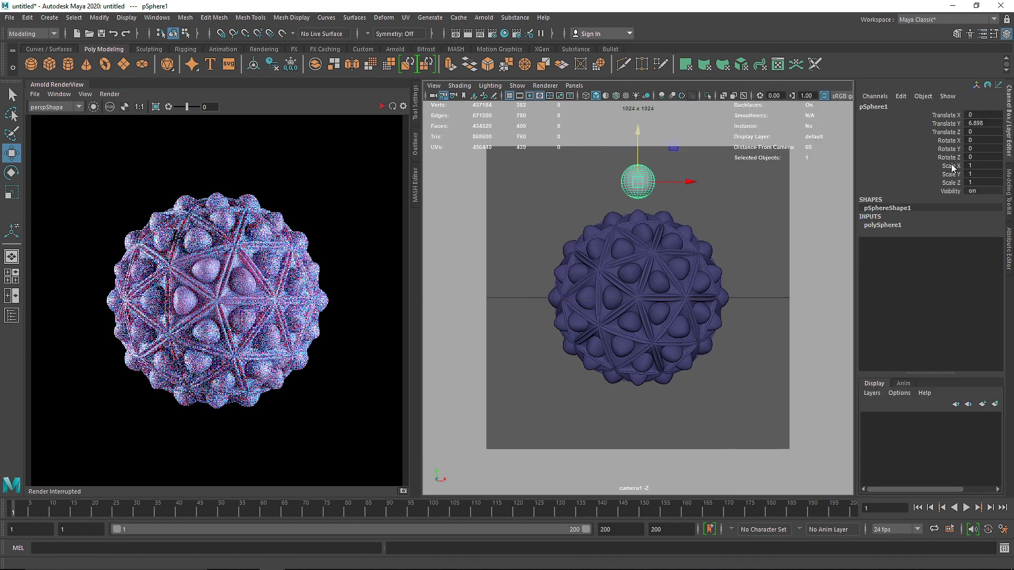
click(888, 224)
key(Return)
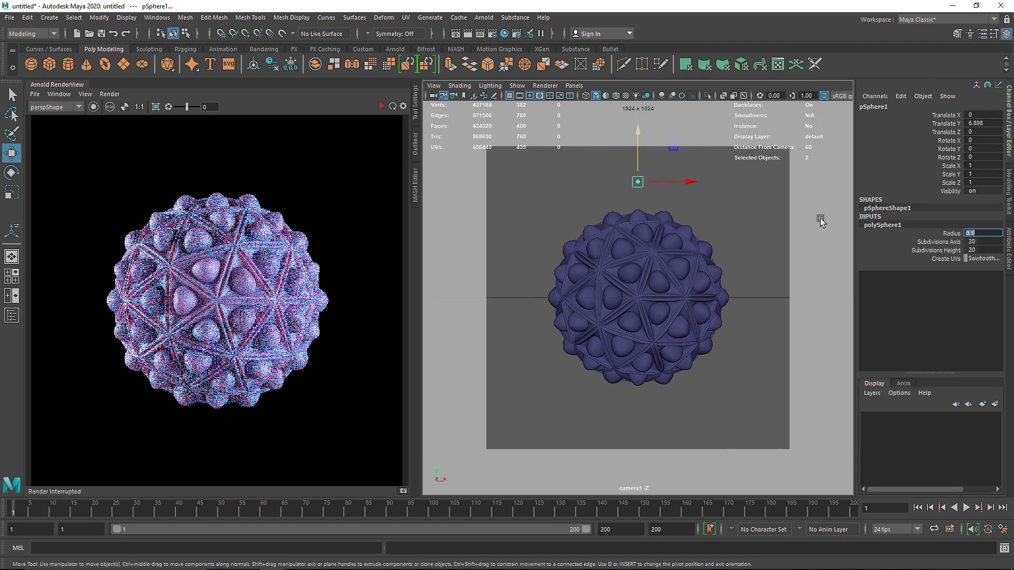
click(744, 207)
click(638, 179)
Create a MASH network from the small sphere and select its repro mesh in the perspective view
click(455, 49)
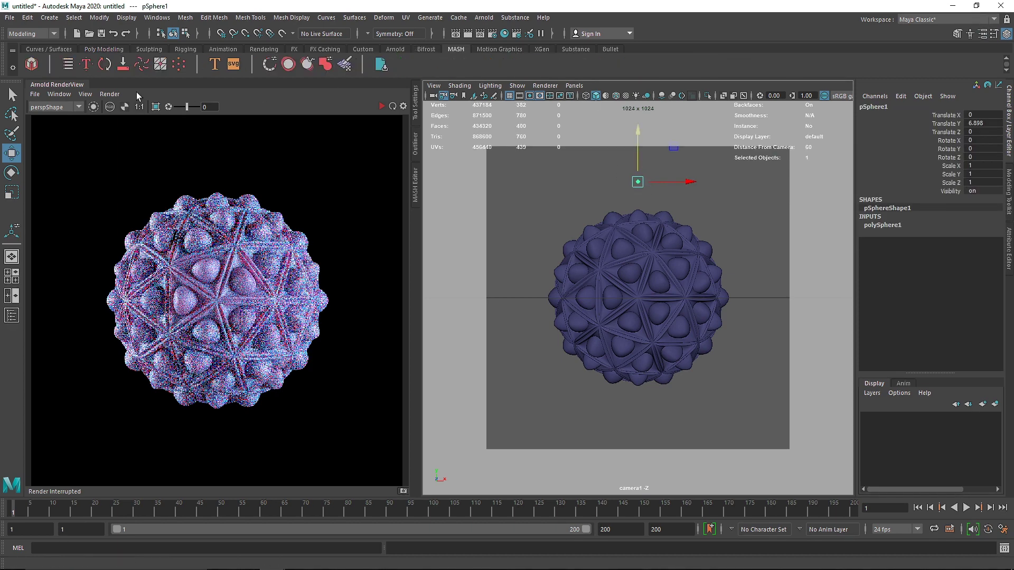
click(42, 84)
click(32, 64)
key(space)
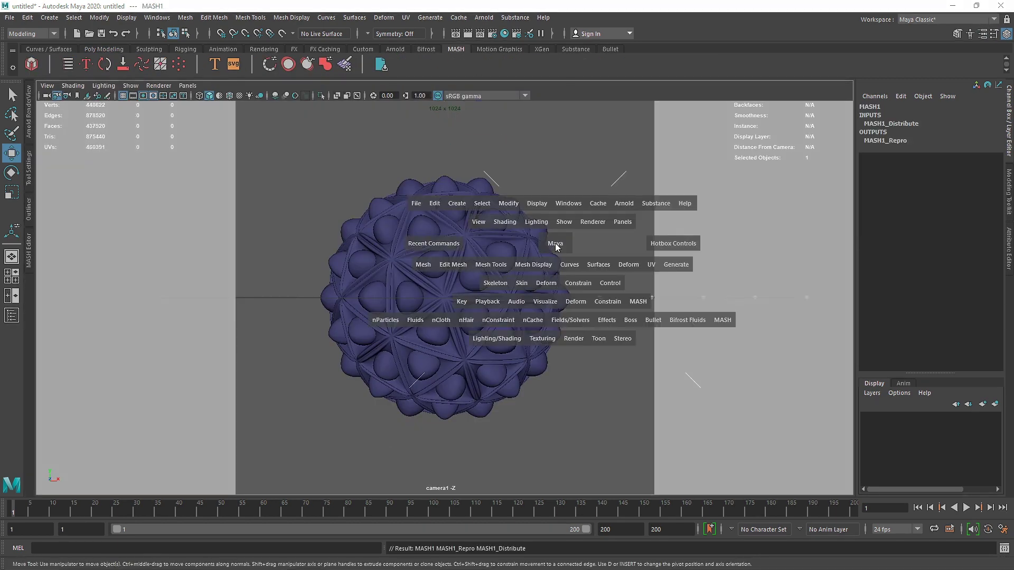
drag(556, 244, 558, 175)
scroll(563, 217, down, 3)
drag(506, 245, 624, 340)
key(ctrl+a)
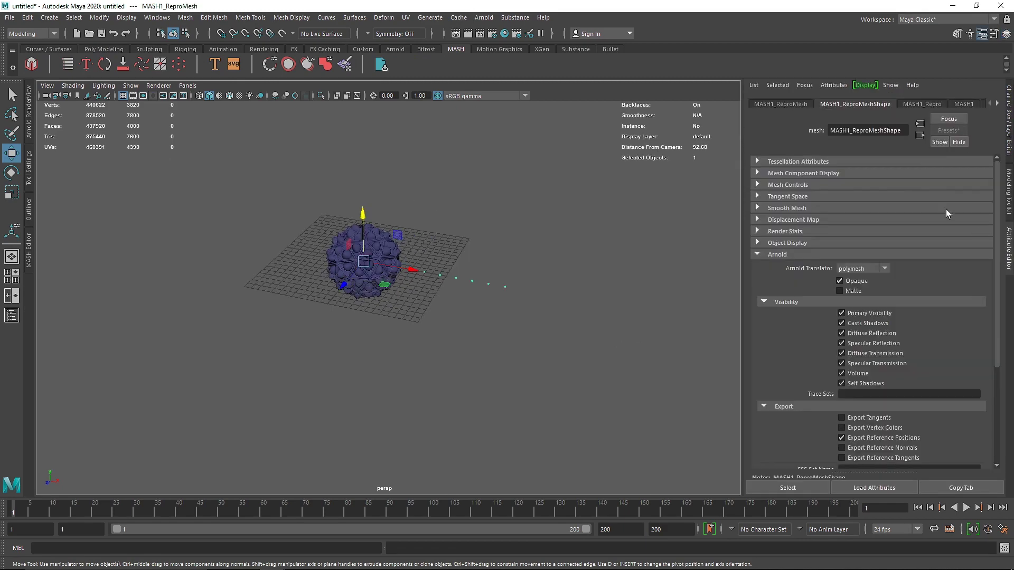
Set the MASH Distribute node's distribution type to Grid
click(959, 103)
click(925, 104)
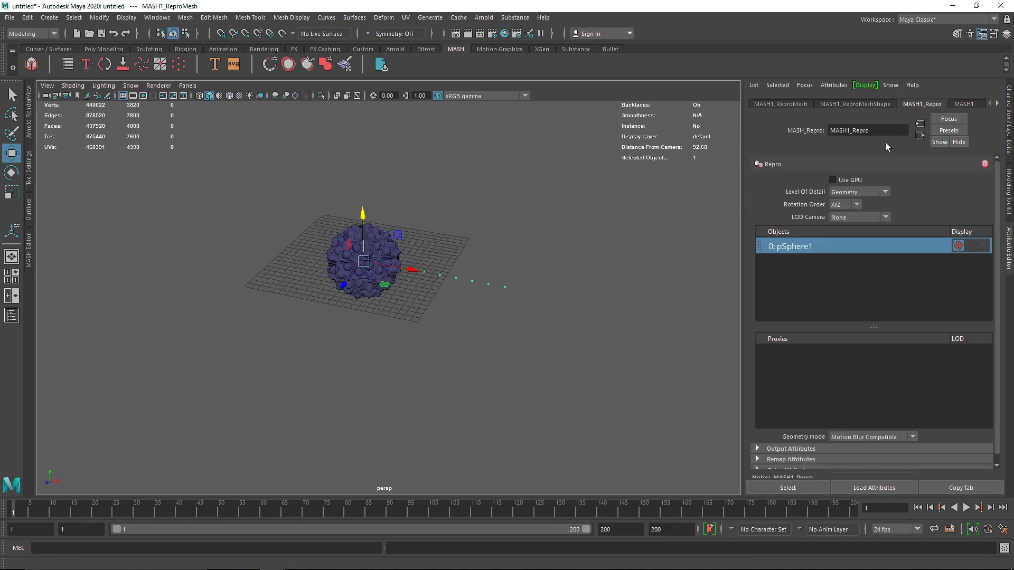
click(959, 104)
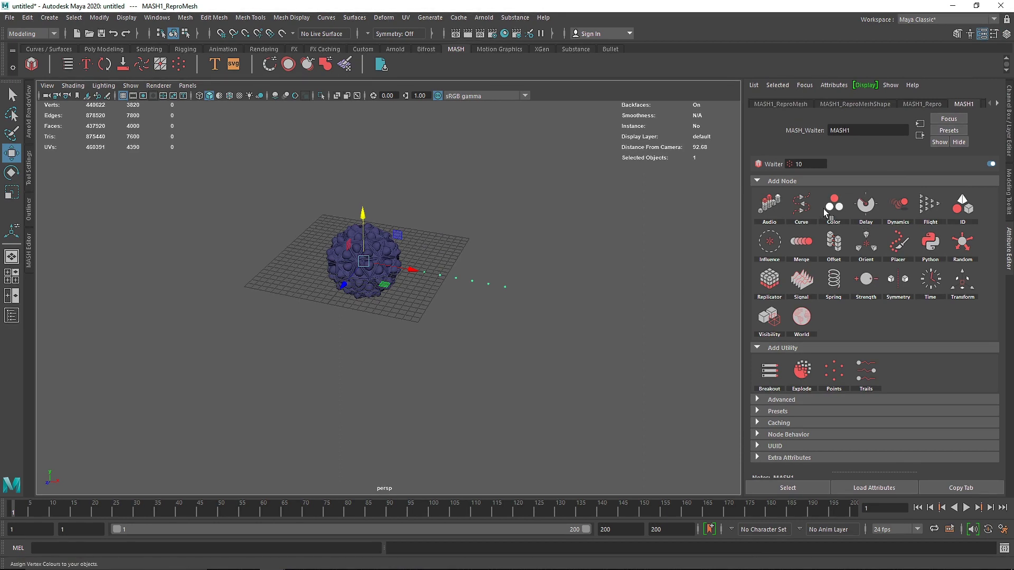
click(943, 104)
click(934, 103)
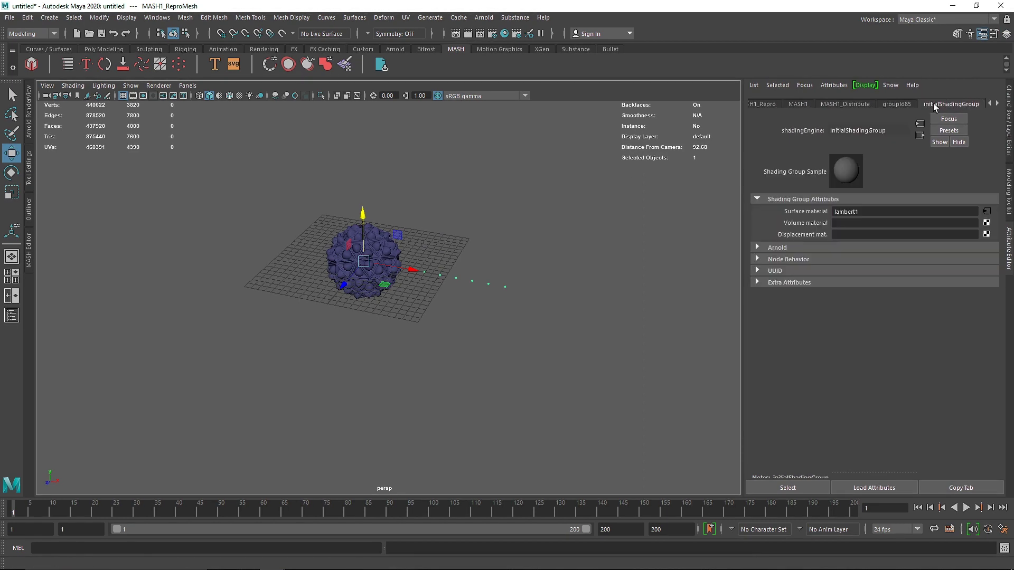
click(850, 104)
click(862, 195)
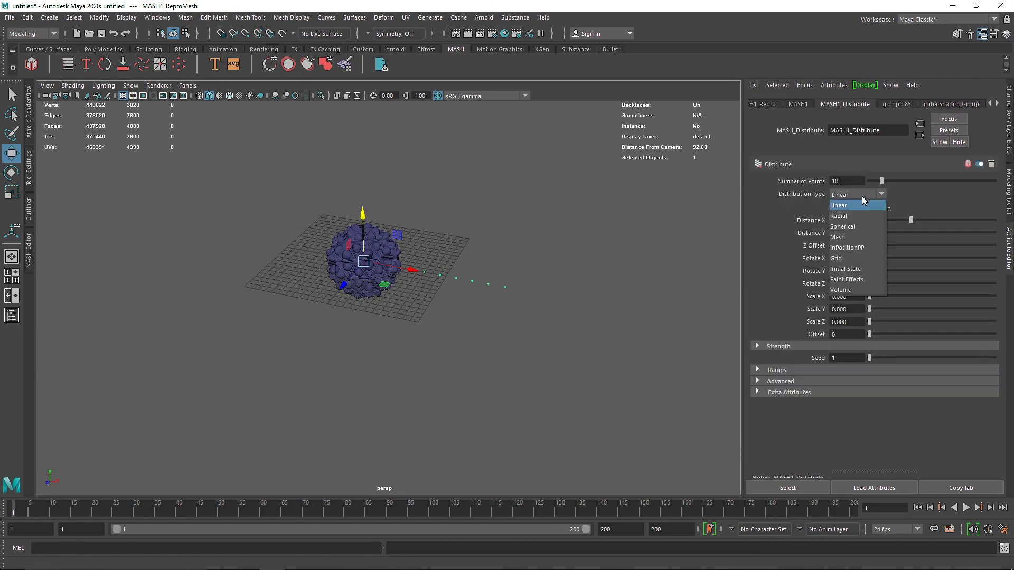
click(845, 261)
scroll(372, 263, up, 4)
drag(394, 244, 592, 285)
key(ctrl+z)
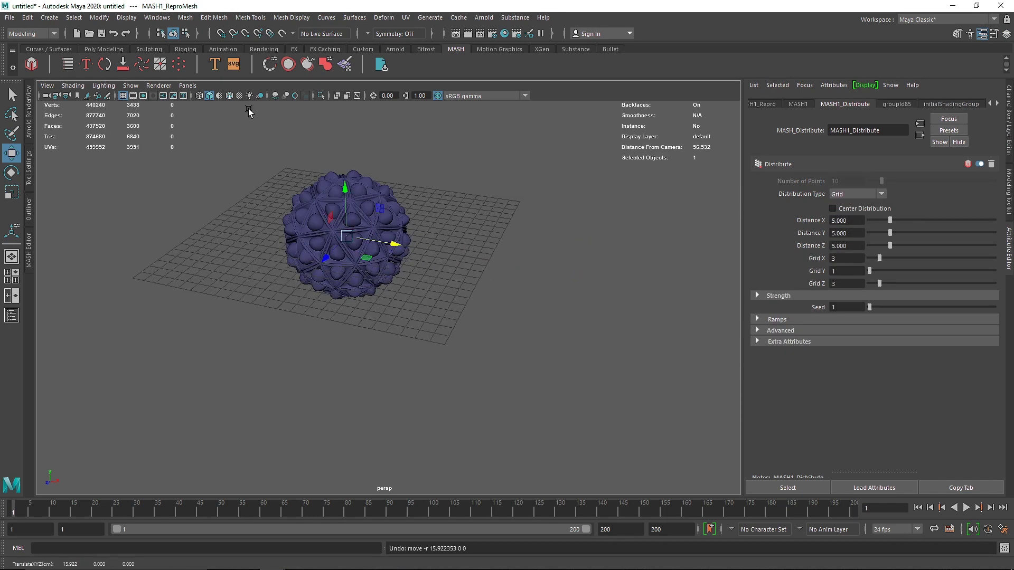
Turn on X-ray shading and set the MASH grid to 3 points along Y
click(336, 95)
scroll(362, 210, up, 4)
alt+drag(362, 210, 340, 196)
alt+middle_drag(347, 169, 381, 290)
drag(843, 271, 818, 273)
text(4)
key(shift+Tab)
text(3)
Widen the MASH grid distances to about 12.5 in X, 11.6 in Y and 17.6 in Z
click(839, 260)
drag(890, 245, 921, 221)
scroll(591, 232, down, 4)
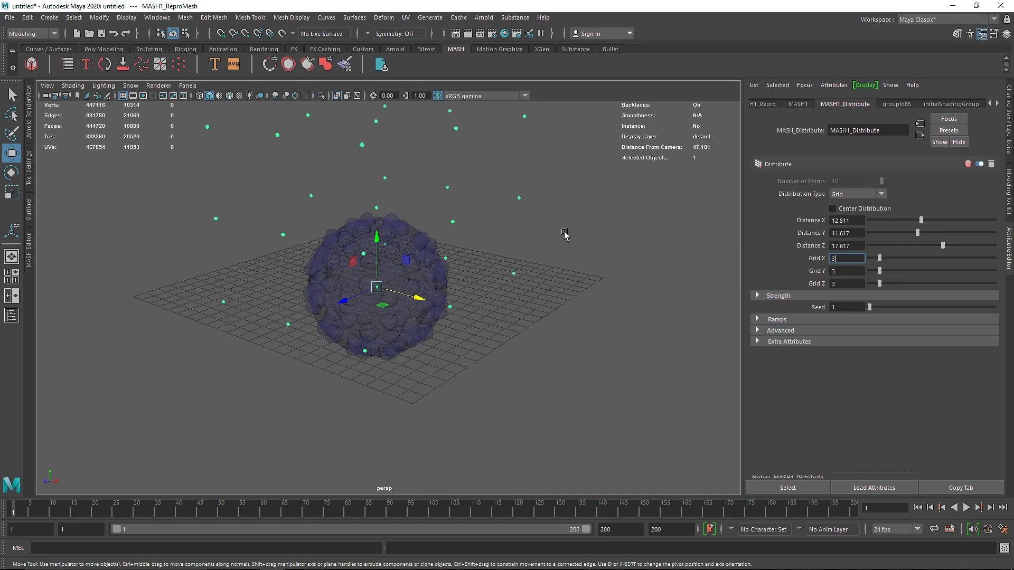
Add an Offset node to the MASH network, try a Y position offset of -5 and lower it to -6
click(798, 104)
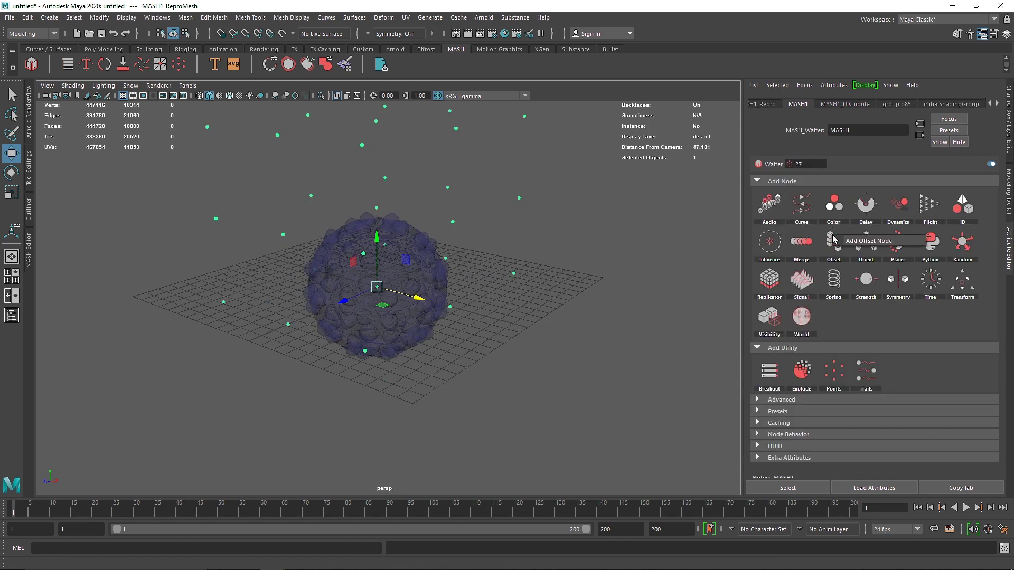
click(867, 236)
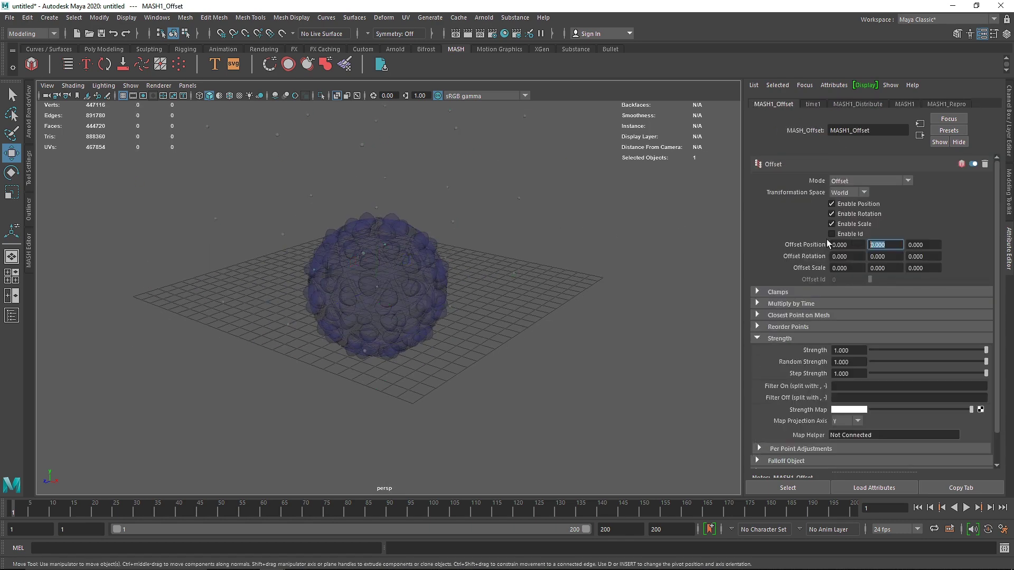
text(-5)
key(Return)
alt+drag(441, 267, 454, 293)
text(-6)
key(Return)
alt+drag(377, 312, 359, 329)
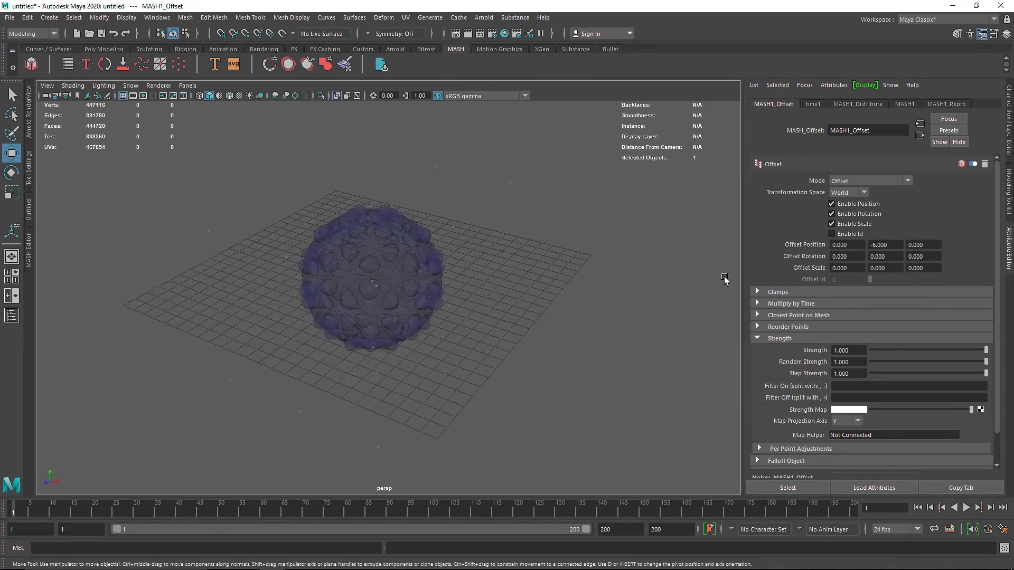
Add a Random node to the MASH network and turn off X-ray shading
click(855, 105)
click(906, 104)
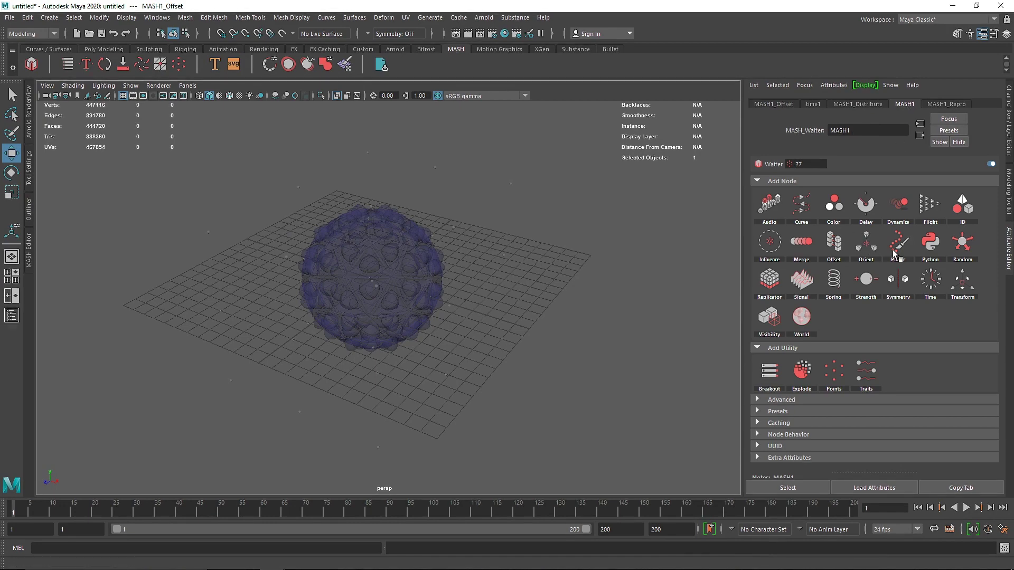
click(963, 244)
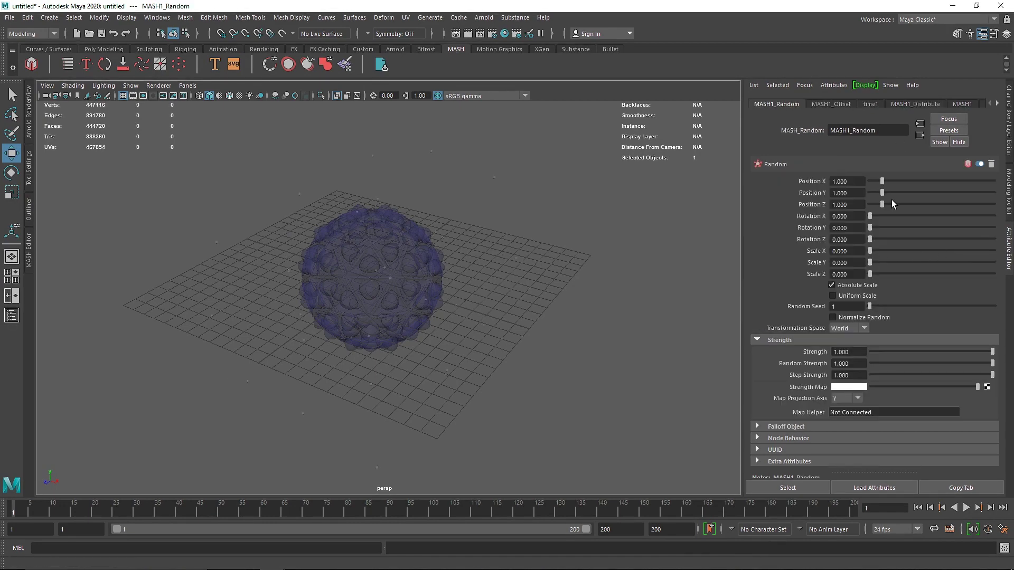
click(336, 95)
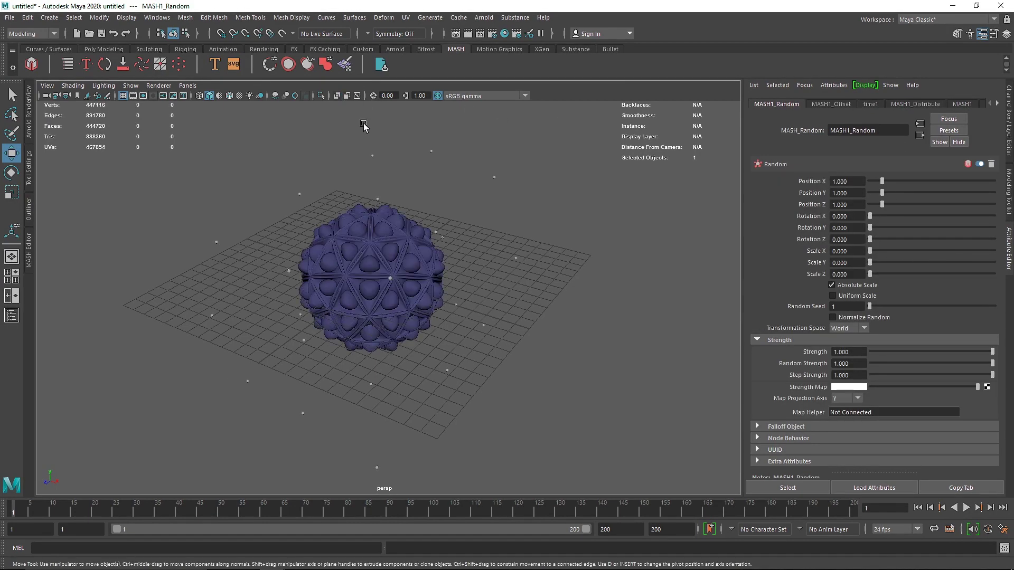
Set the Random node's position to about 2.66, 1.85 and 5.32, enable Uniform Scale with Scale X at 1
drag(882, 193, 936, 204)
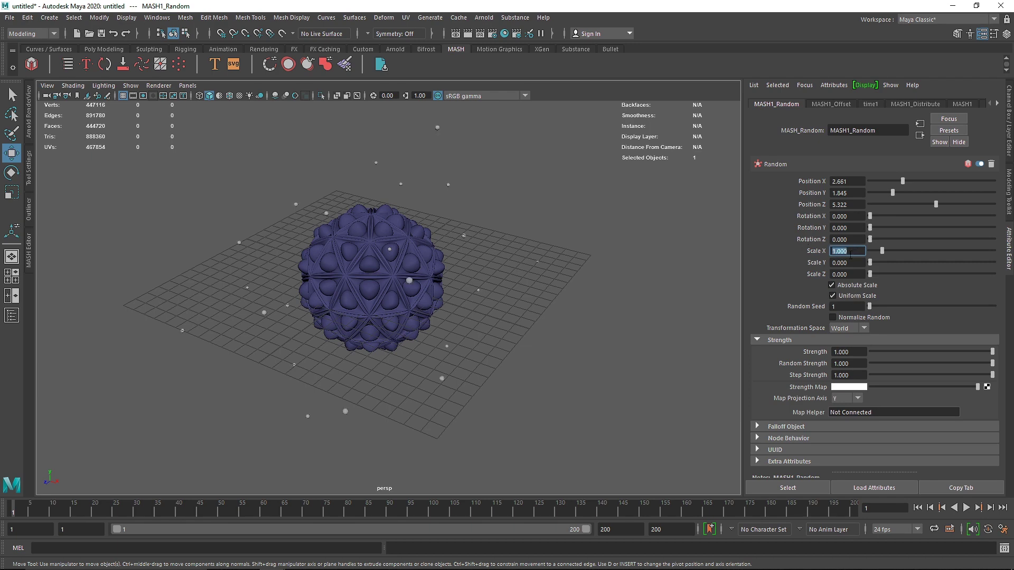
alt+drag(433, 277, 467, 269)
click(466, 270)
click(412, 202)
Look through camera1 in the viewport with nothing selected
click(187, 85)
mouse_move(264, 95)
click(302, 100)
click(509, 193)
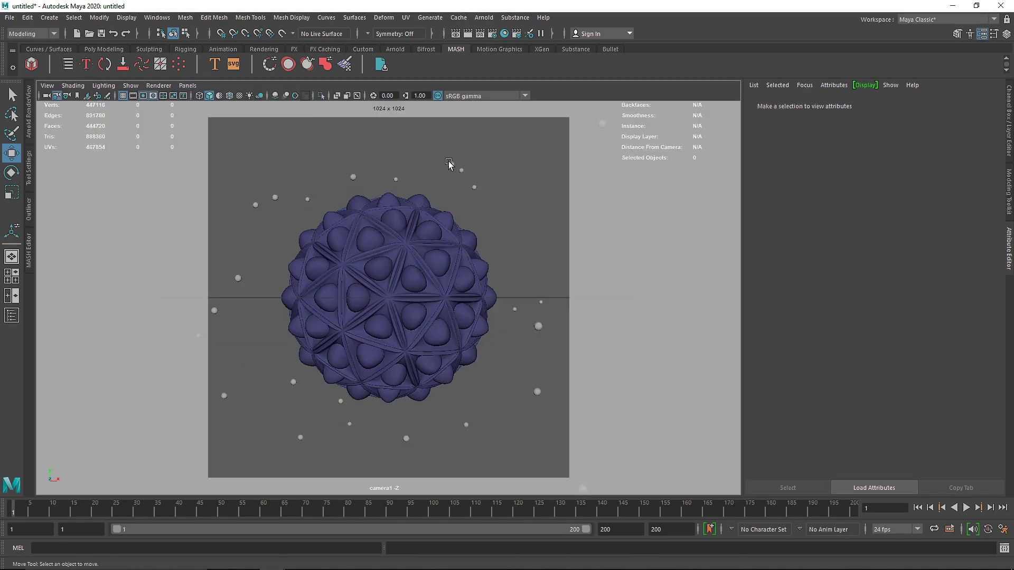
Assign a new aiStandardSurface material to the scattered MASH spheres
right_click(451, 163)
mouse_move(464, 447)
click(446, 432)
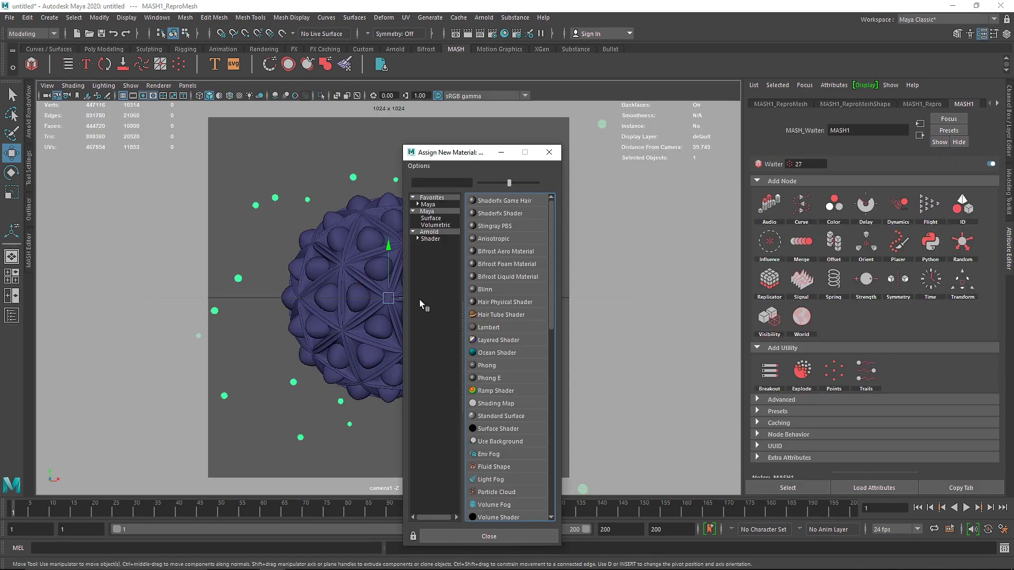
click(430, 239)
click(515, 340)
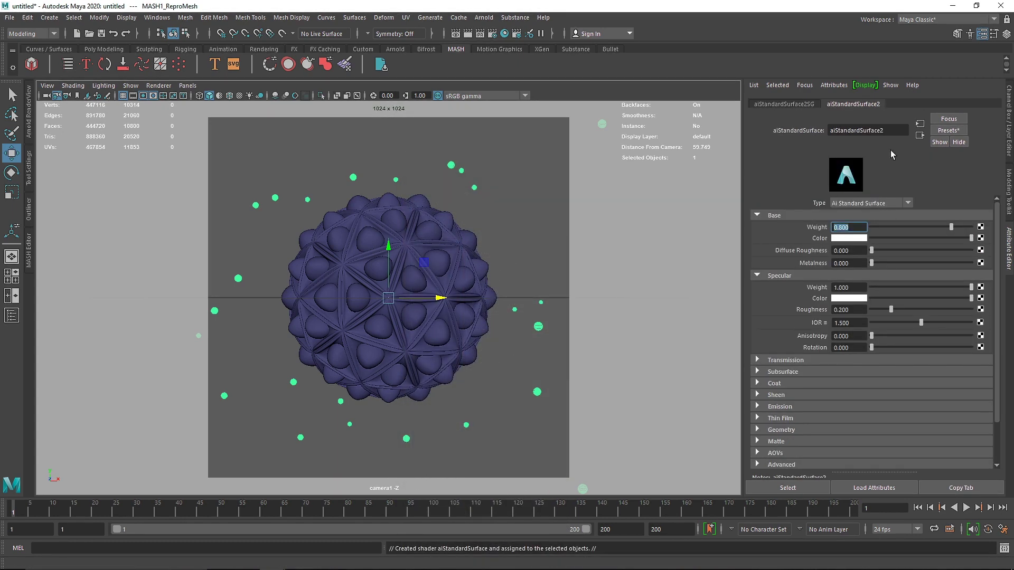
Rename the new material as Particle and set its base weight to 1
double_click(845, 131)
text(Particle)
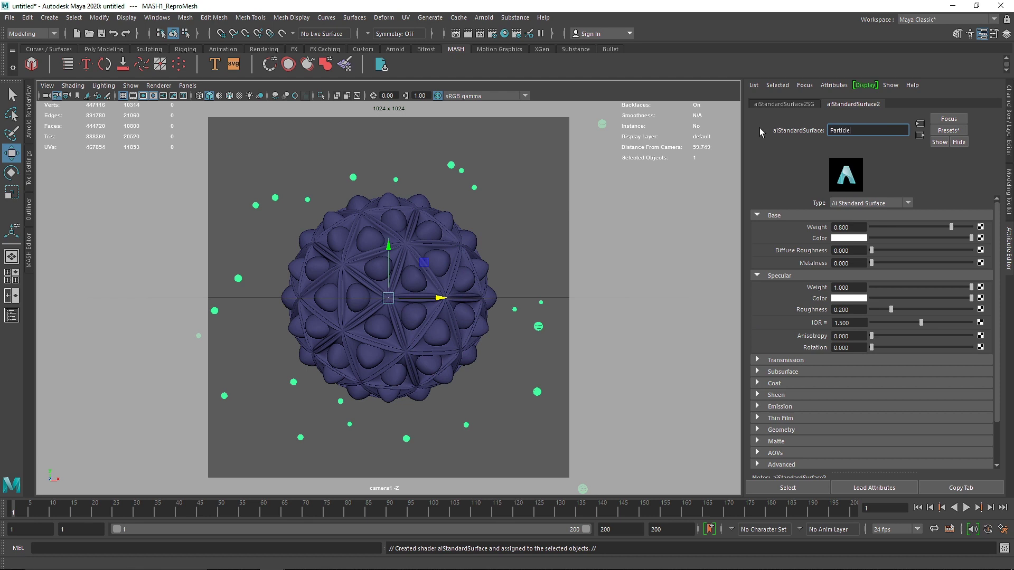
key(Return)
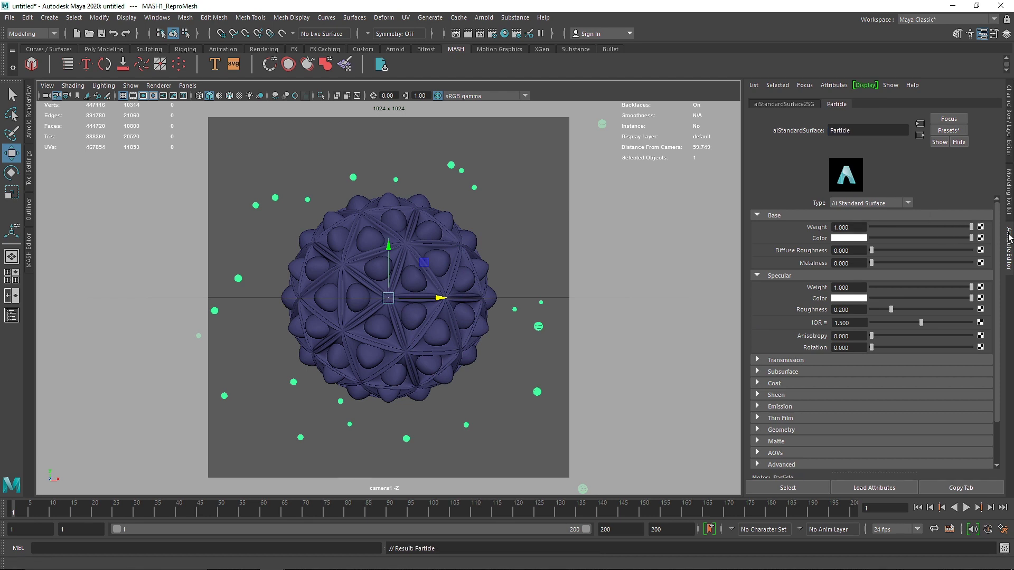
Set the Particle material's base color to a medium pink
click(847, 238)
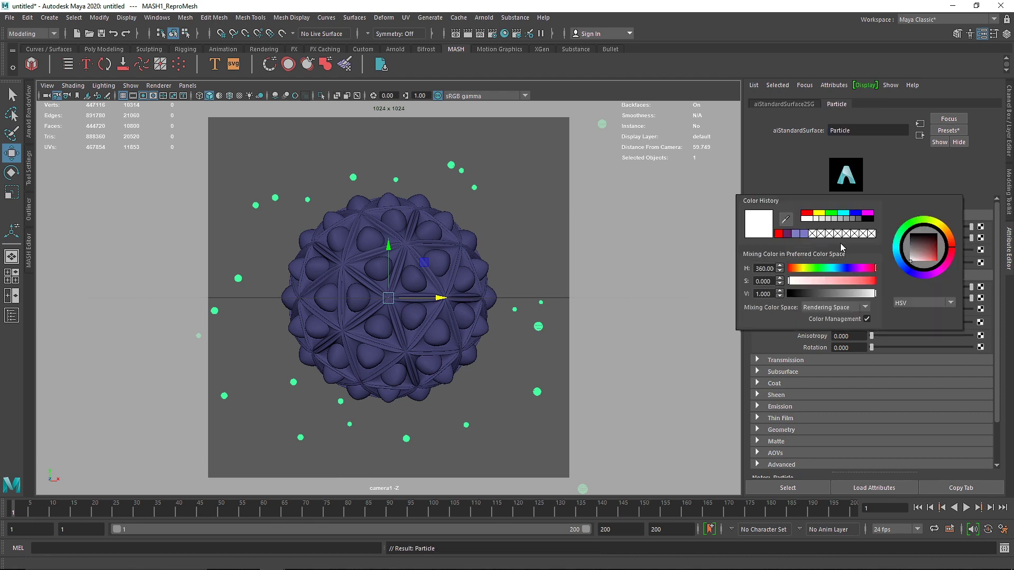
click(780, 234)
click(860, 271)
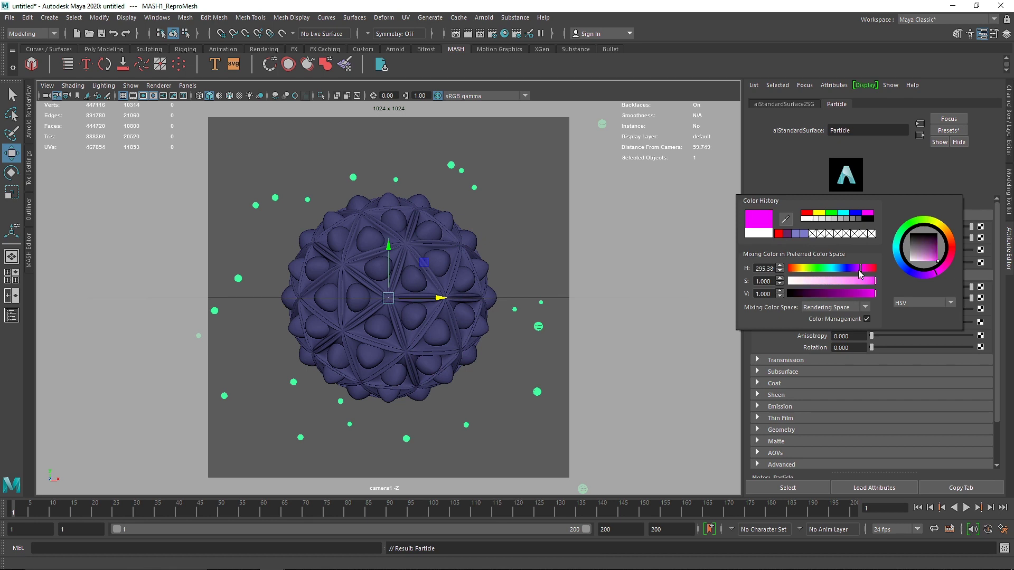
drag(866, 271, 867, 271)
click(866, 282)
click(866, 295)
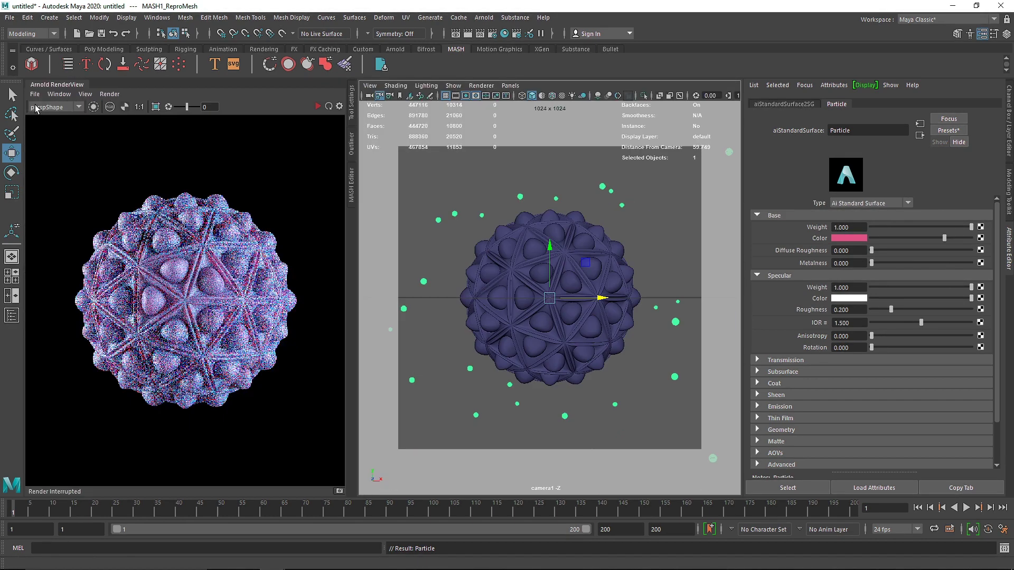
Start the Arnold render and set the Particle material's specular roughness to 0.6
click(318, 107)
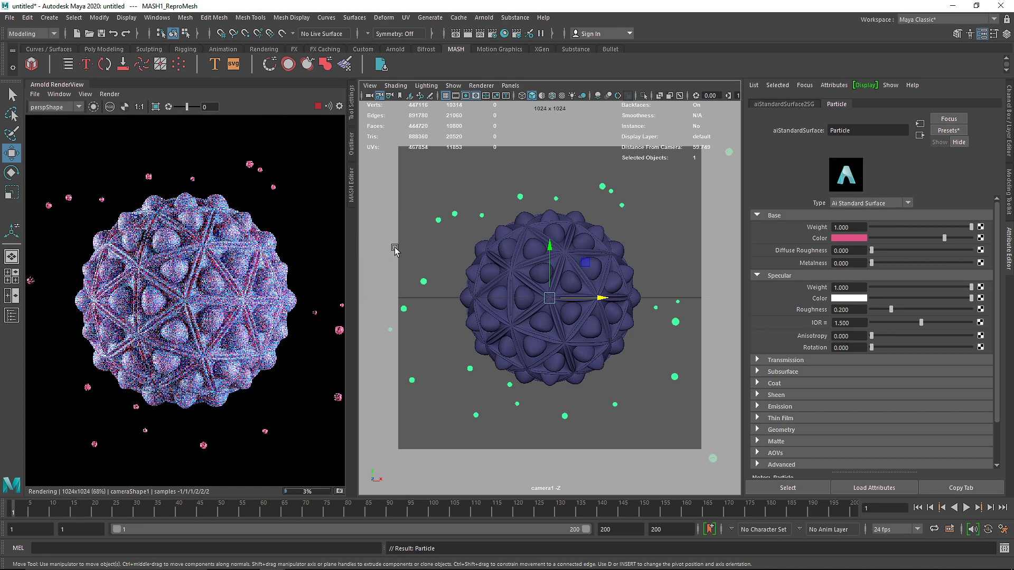
drag(859, 309, 791, 310)
text(.6)
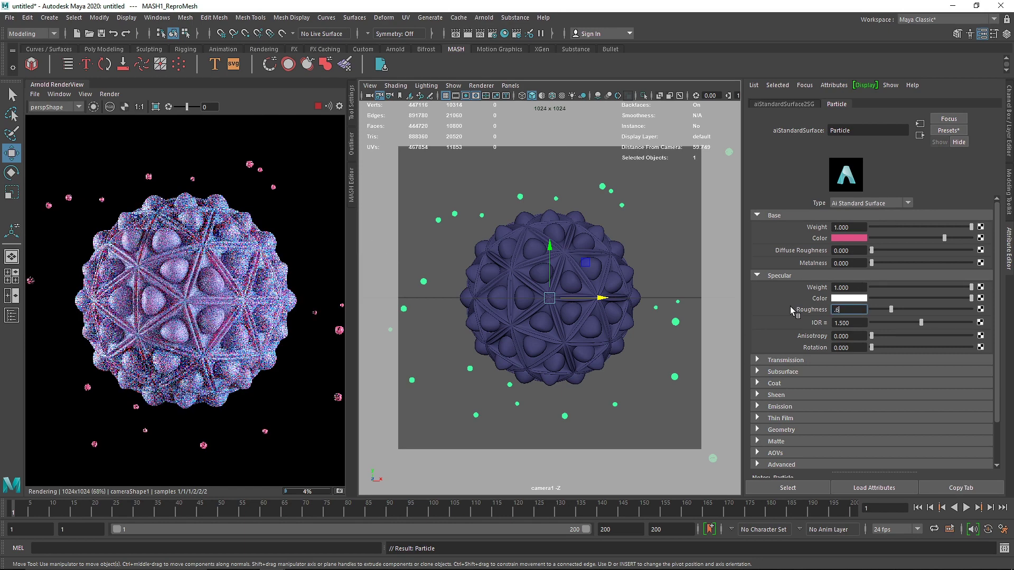
key(Return)
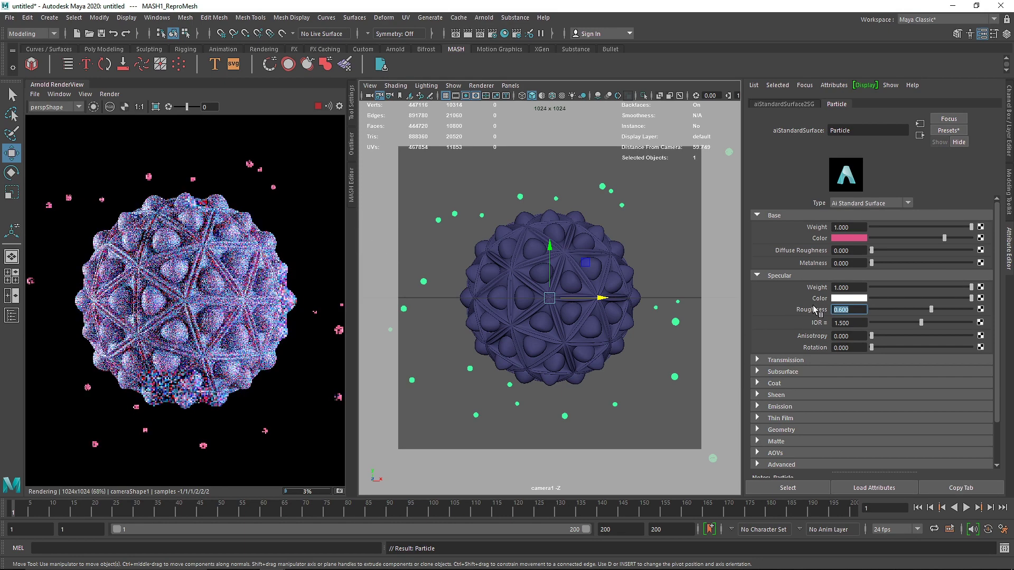
Set the Particle material's coat weight to 0.5 and coat roughness to 0.4
click(813, 384)
click(849, 395)
text(.5)
drag(858, 417, 820, 419)
text(.4)
key(Return)
click(789, 384)
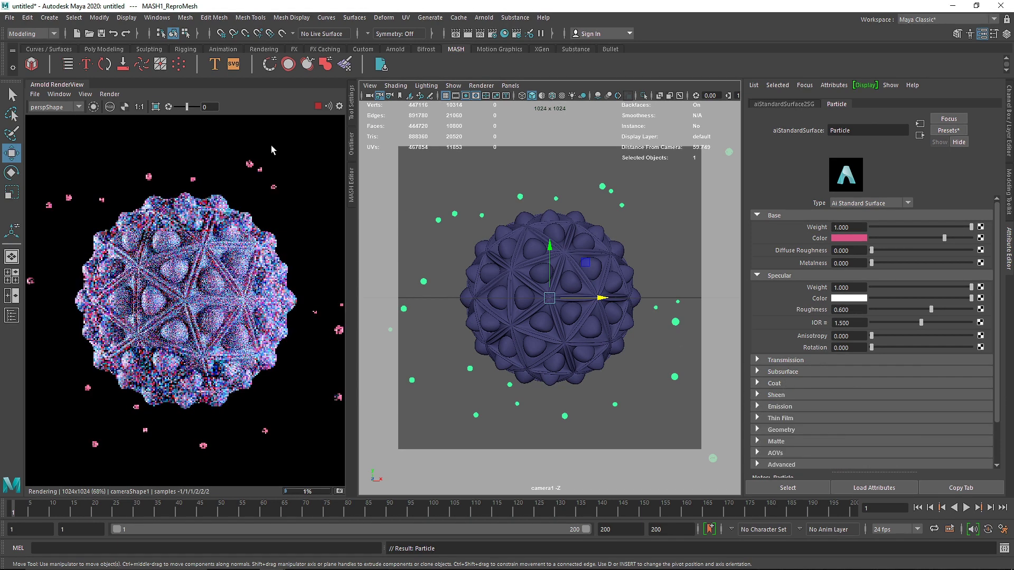
Set the Particle material's specular roughness to 0.7 and its coat roughness to 0.6
drag(360, 161, 468, 162)
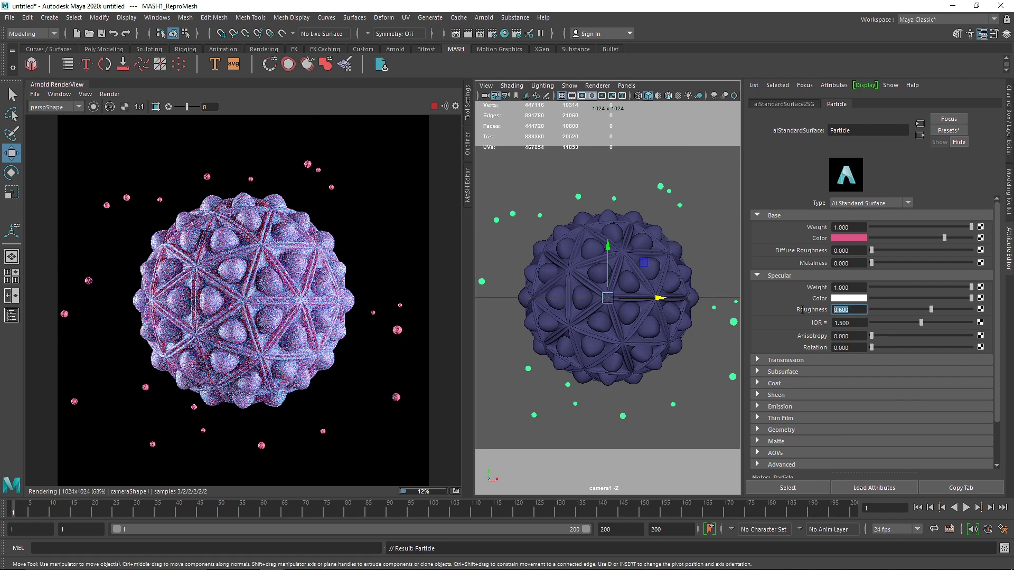
key(Return)
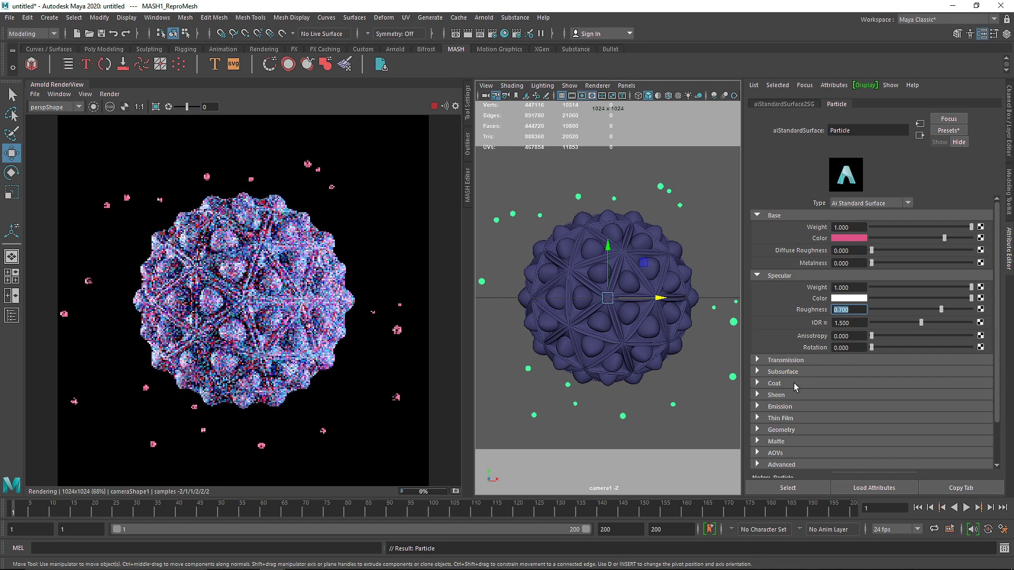
click(795, 385)
drag(848, 417, 797, 416)
text(.6)
key(Return)
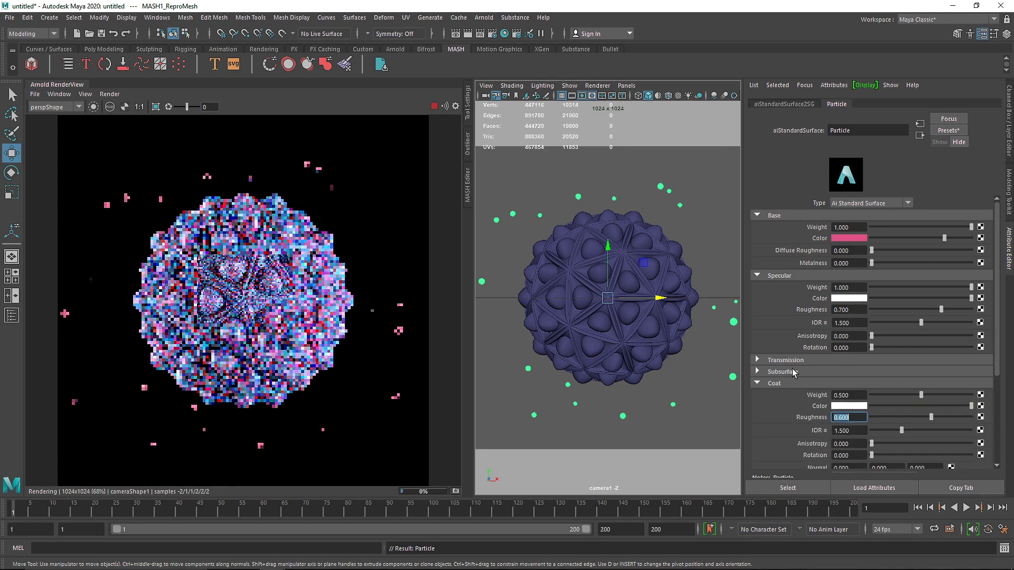
click(791, 384)
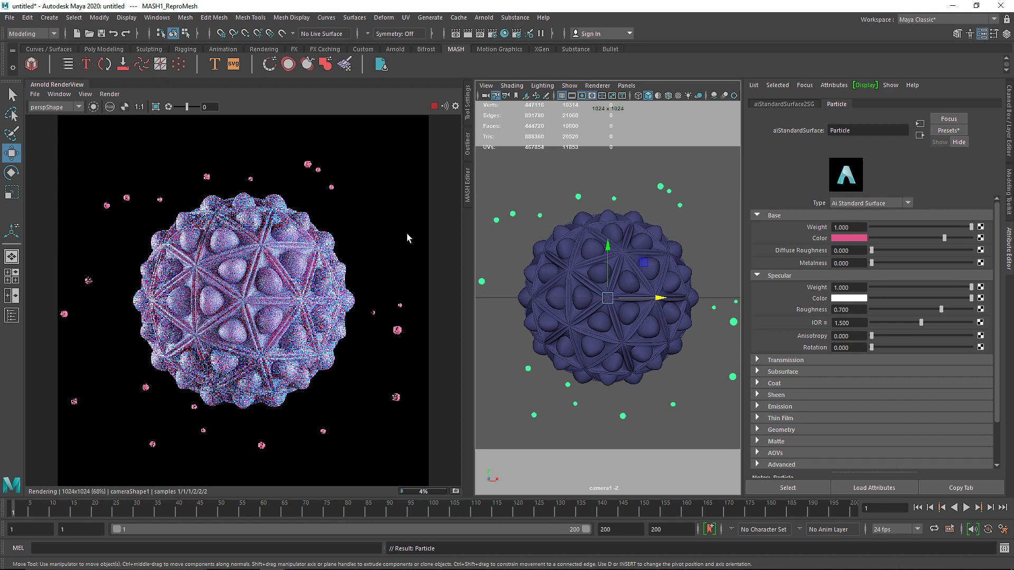
Close the Arnold render view and create a polygon plane at the origin
right_click(66, 83)
click(84, 123)
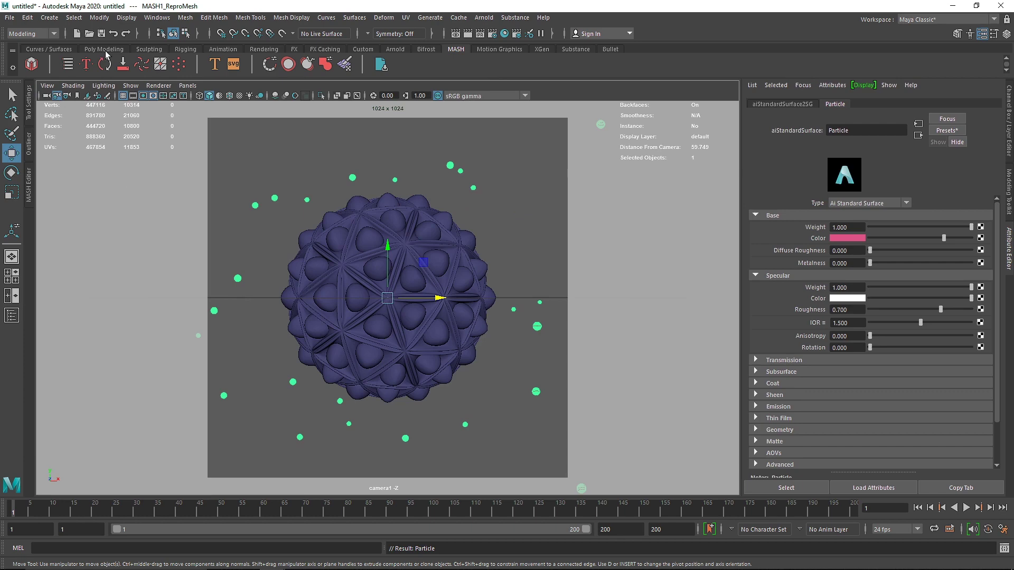
click(104, 49)
click(124, 64)
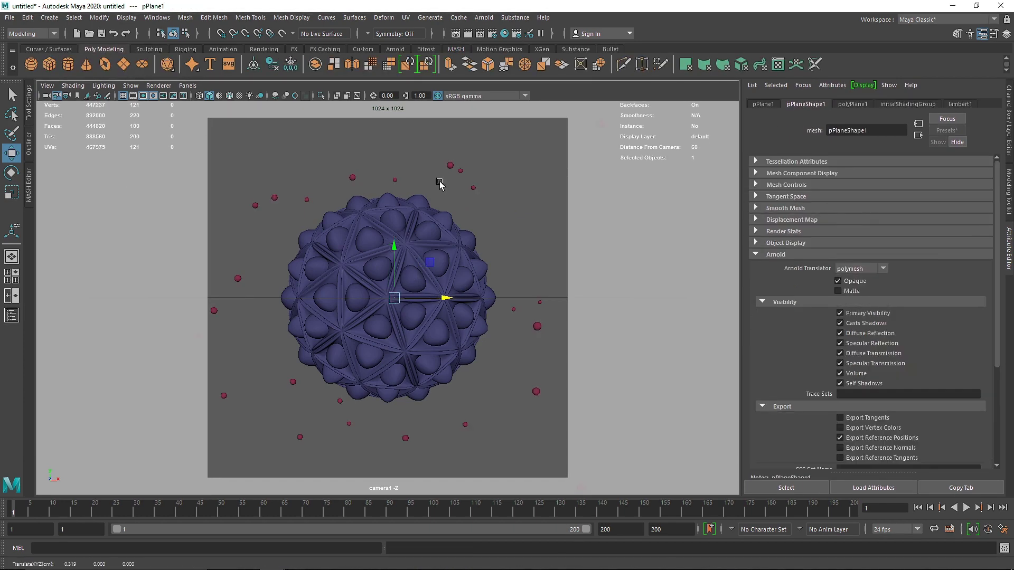
key(ctrl+z)
In the perspective view, move the plane behind the sphere to about -15 on Z and tilt it about 23 degrees around X
key(space)
drag(404, 298, 409, 172)
alt+drag(443, 244, 533, 192)
scroll(499, 184, down, 5)
key(e)
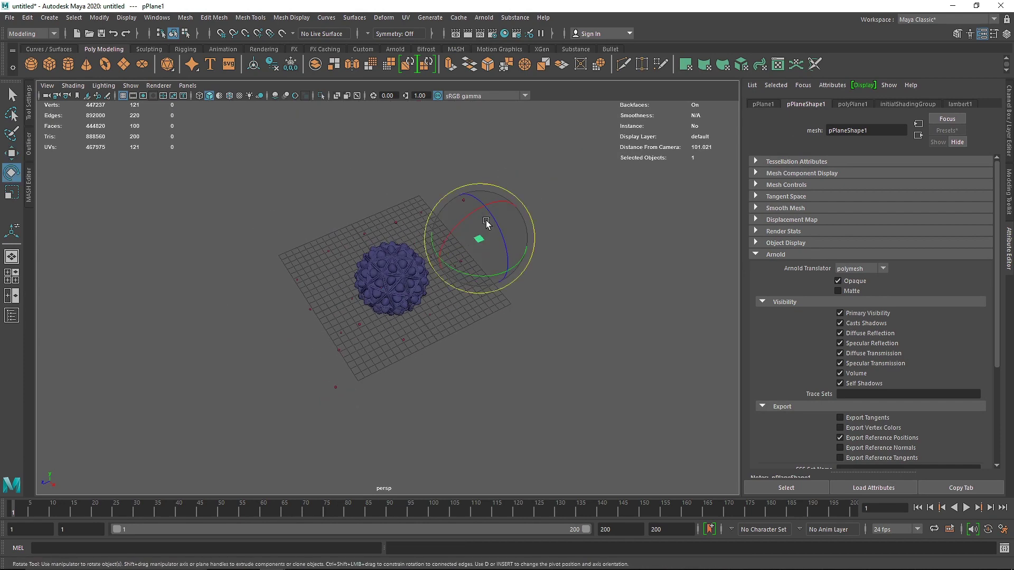
drag(468, 219, 453, 232)
click(1007, 125)
click(989, 130)
text(-90)
key(Return)
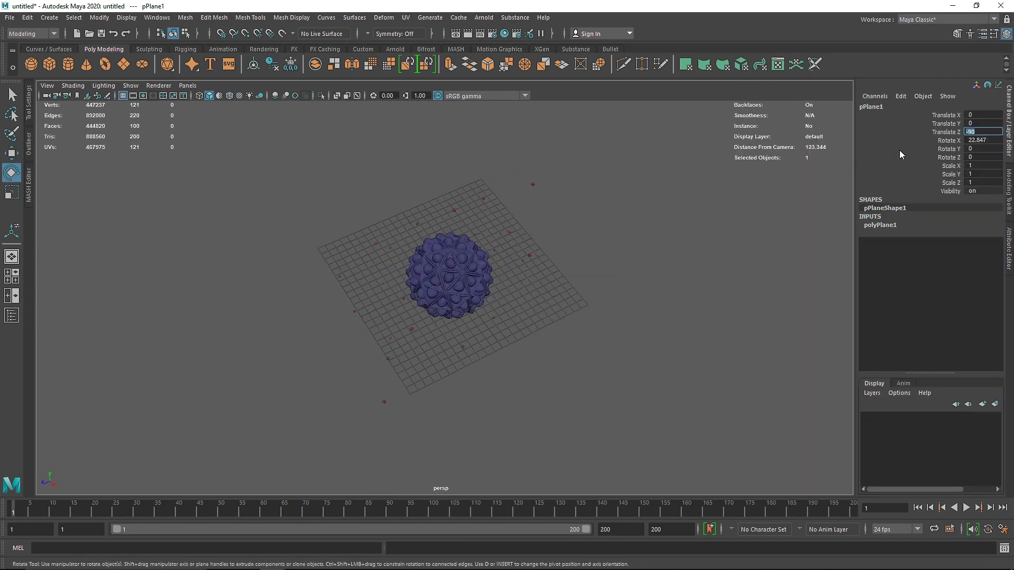
key(ctrl+z)
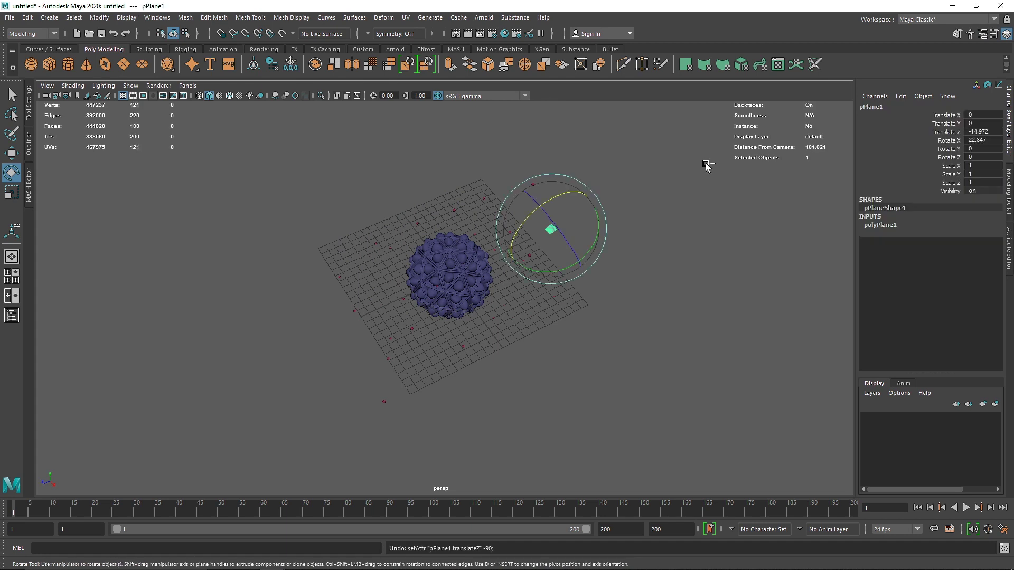
Stand the plane upright by setting its X rotation to 90
click(985, 138)
text(90)
key(Return)
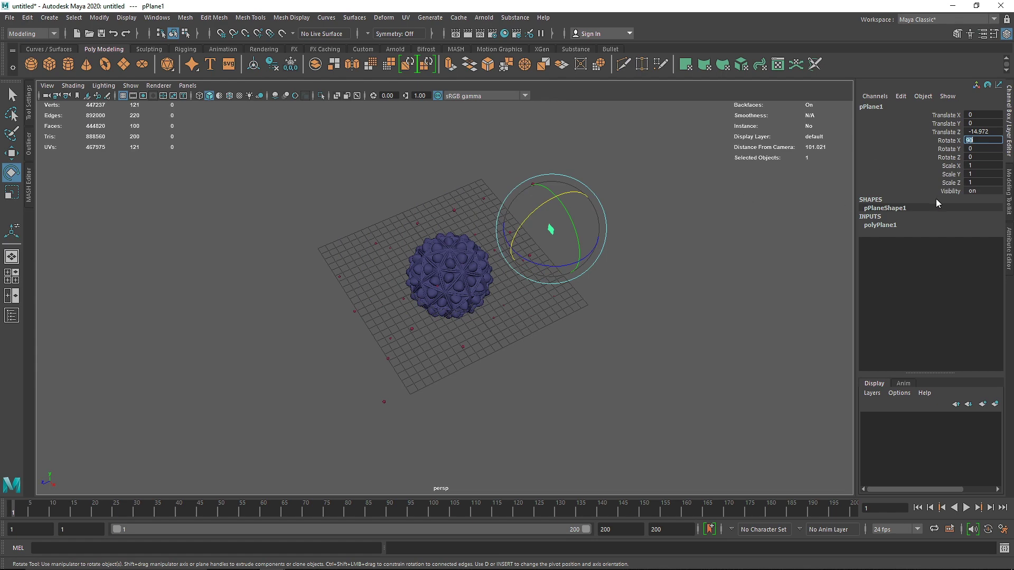
Set the plane's width and height subdivisions to 1
click(895, 225)
click(975, 257)
text(1)
click(968, 251)
text(1)
key(Return)
Scale the plane up uniformly to about 39.5 so it forms a backdrop behind the sphere
click(550, 218)
click(554, 237)
key(r)
alt+drag(552, 233, 528, 233)
drag(442, 259, 495, 263)
alt+drag(293, 237, 339, 229)
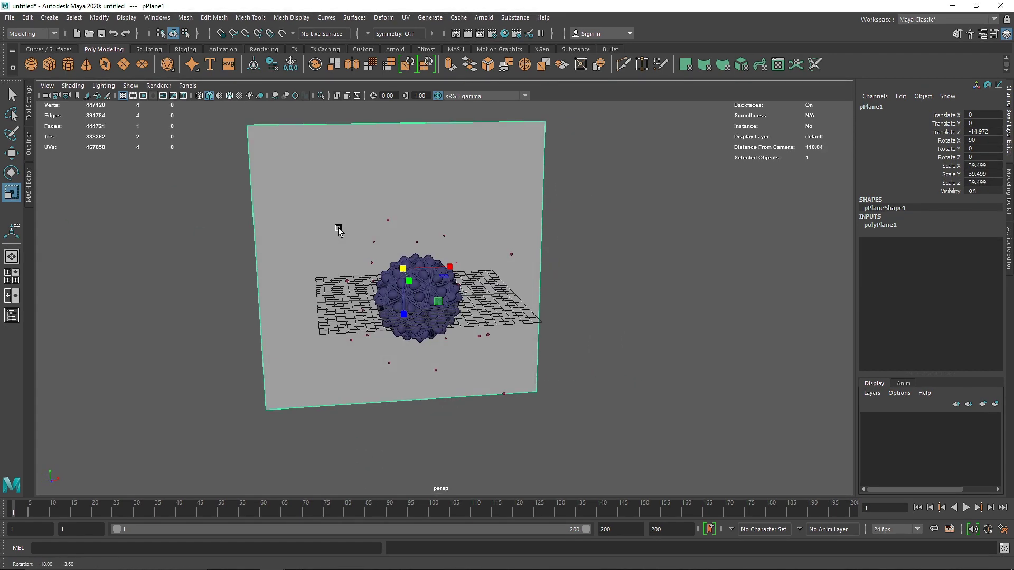
Assign a new aiStandardSurface material to the backdrop plane
alt+drag(470, 208, 514, 231)
right_drag(515, 209, 516, 479)
click(429, 232)
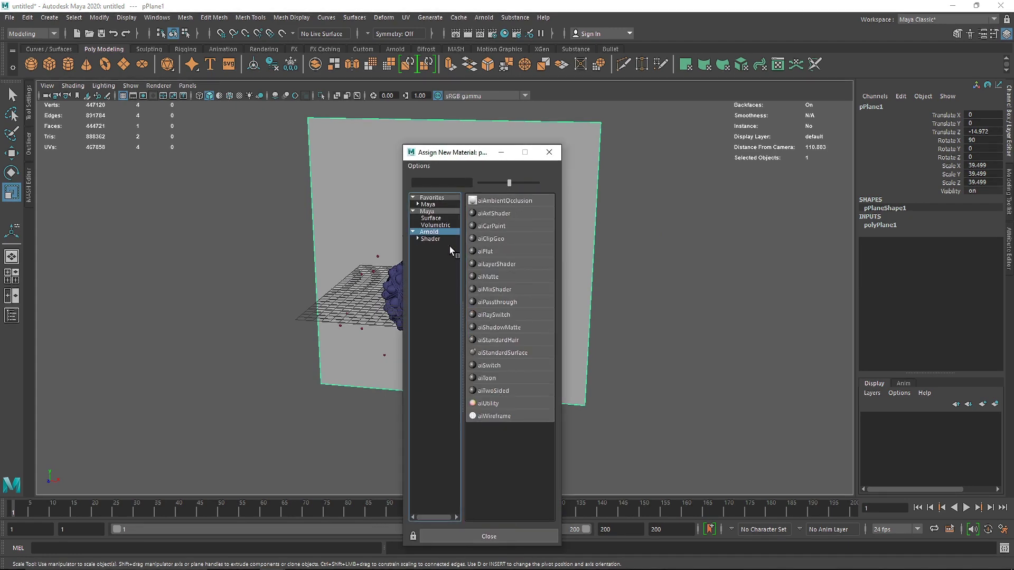
click(514, 353)
Rename the backdrop's material as BG and set its base weight to 1
click(904, 104)
double_click(866, 130)
text(BG)
key(Return)
drag(977, 227, 975, 227)
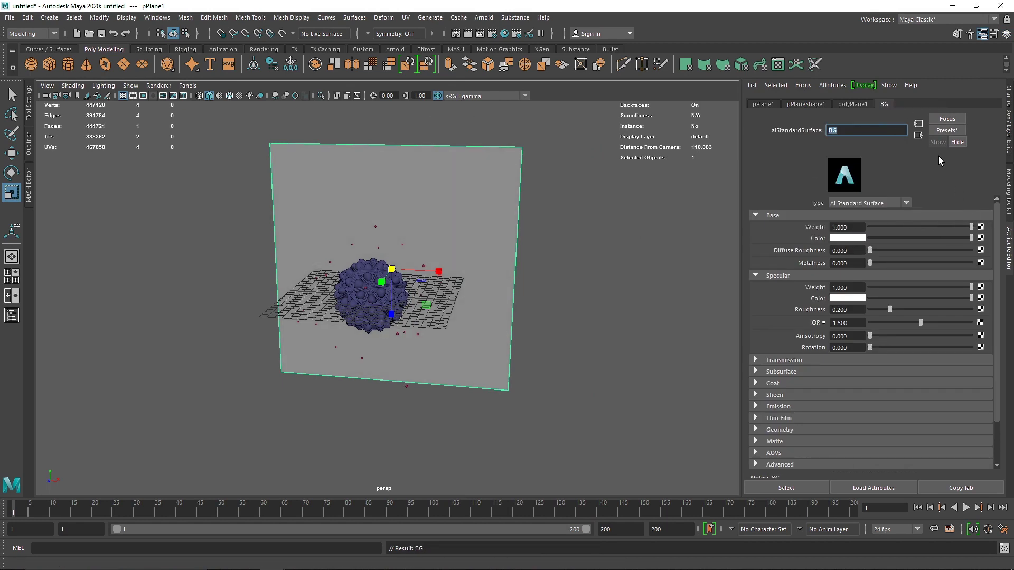
Set the BG material's base color to the recently used violet and its specular roughness to 0.8
click(859, 241)
click(818, 233)
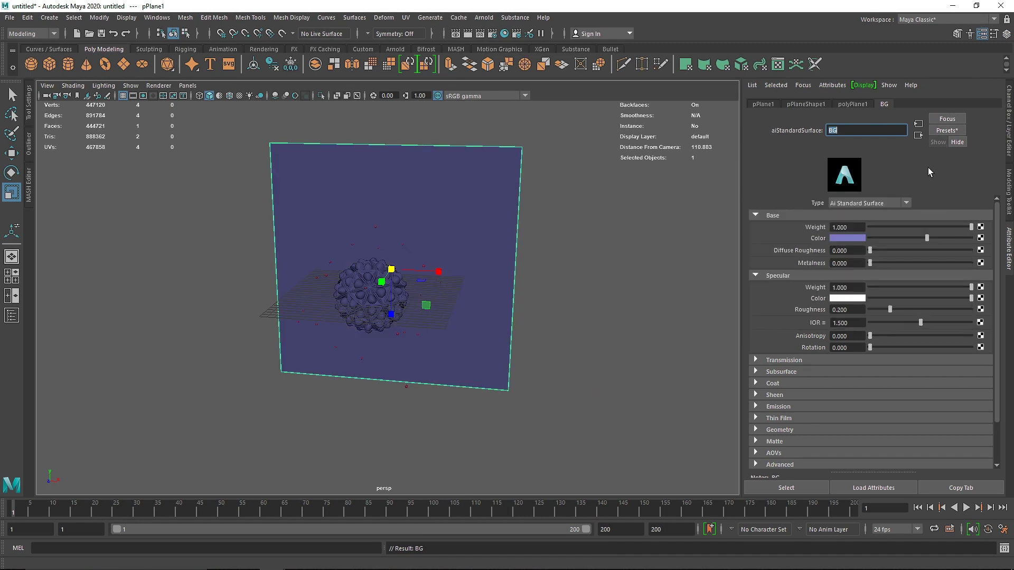
click(855, 310)
text(.8)
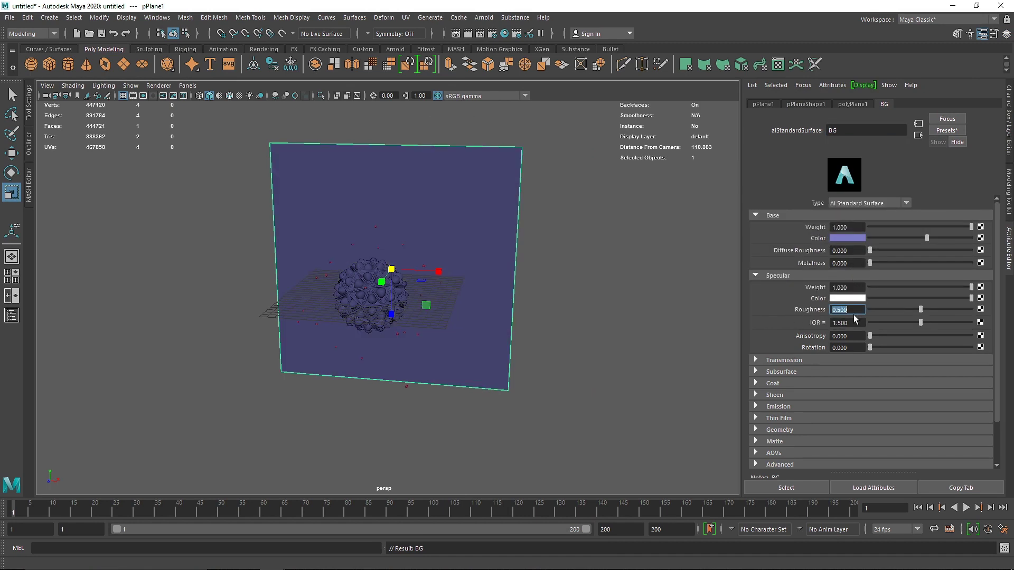
key(Return)
Look through camera1 and open the Arnold render view to render the scene with the backdrop
click(187, 85)
mouse_move(238, 96)
click(311, 96)
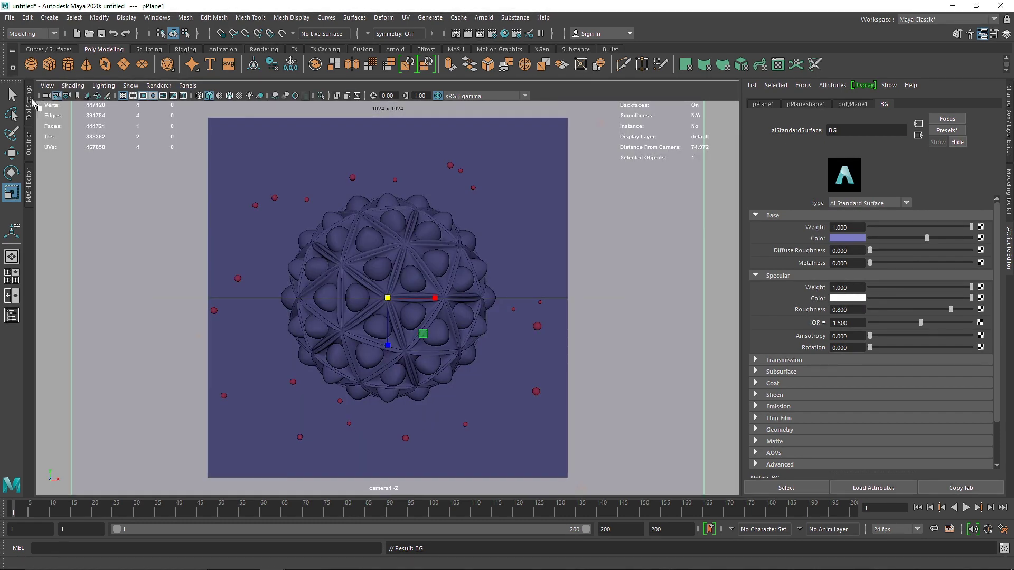
click(401, 49)
click(399, 64)
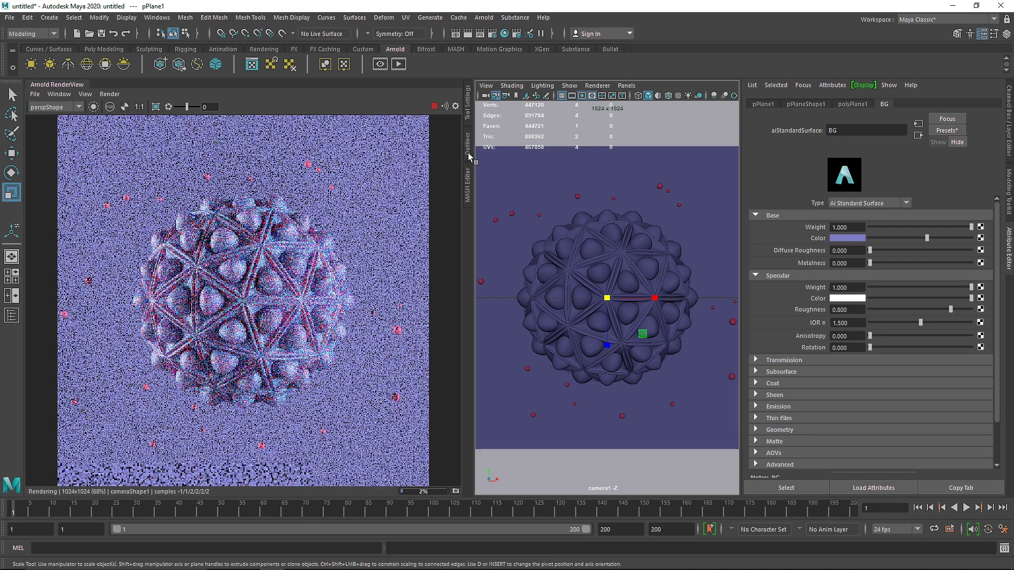
Adjust the BG material's base color to a darker, less saturated violet
click(858, 238)
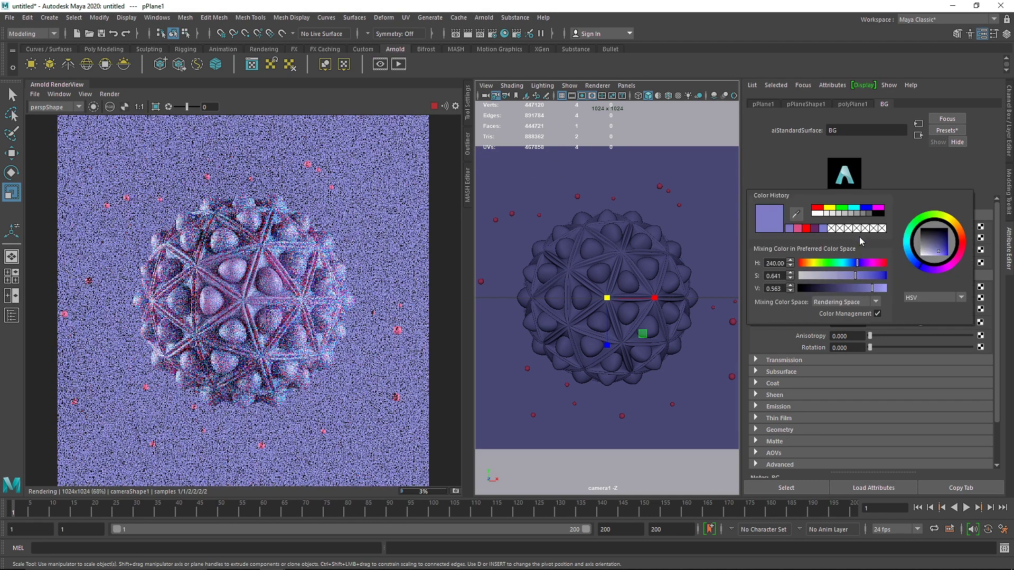
drag(872, 288, 863, 288)
click(843, 276)
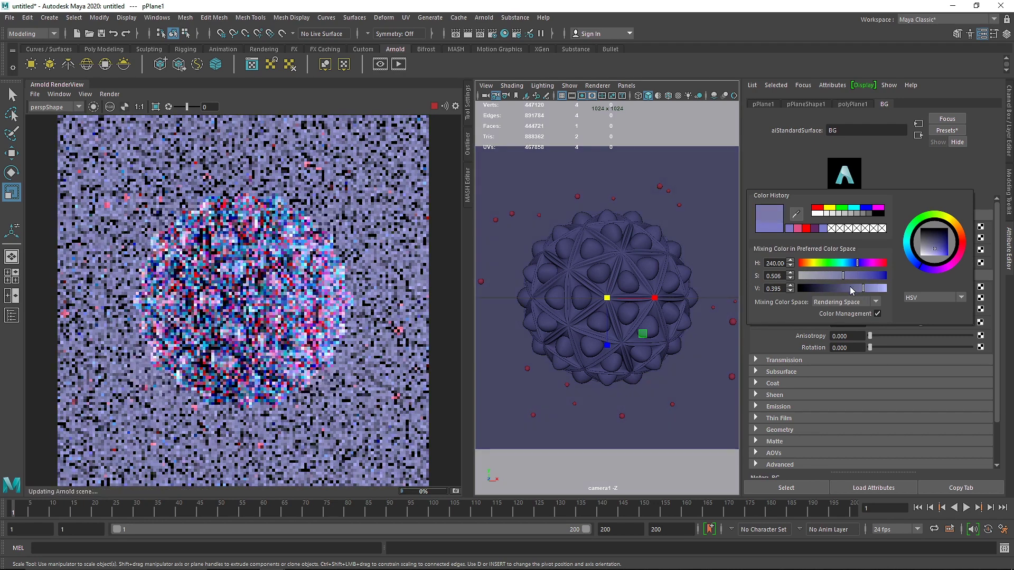
click(850, 288)
click(852, 276)
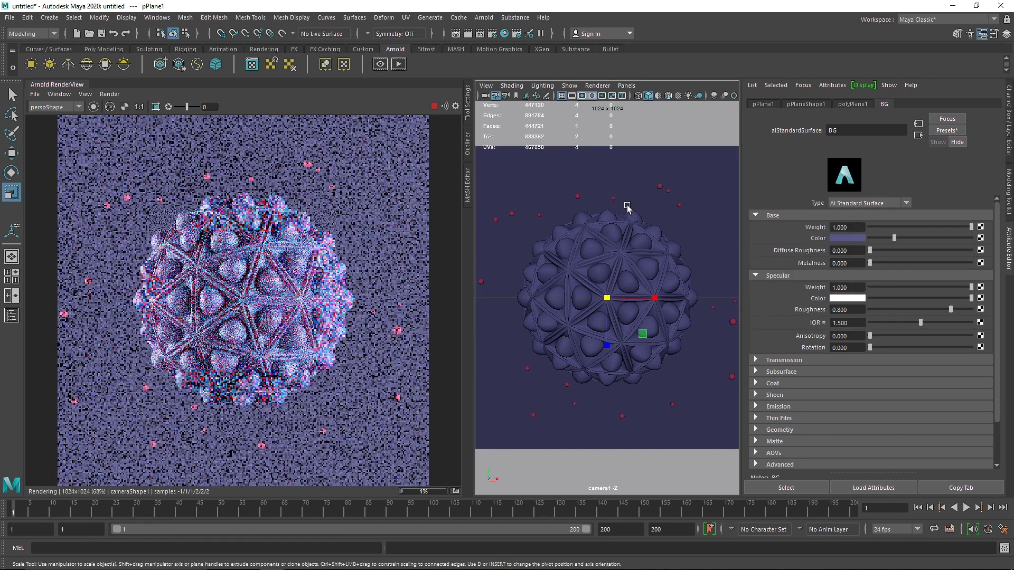